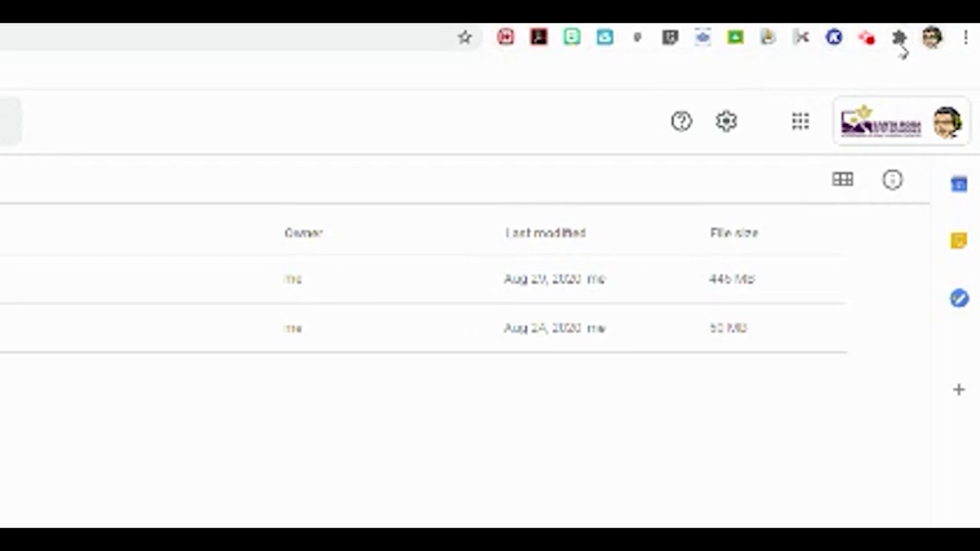
{"action": "left_click", "coordinate": [902, 39]}
{"action": "mouse_move", "coordinate": [908, 177]}
{"action": "left_mouse_down"}
{"action": "mouse_move", "coordinate": [919, 350]}
{"action": "mouse_move", "coordinate": [928, 240]}
{"action": "mouse_move", "coordinate": [915, 163]}
{"action": "left_mouse_up"}
{"action": "left_click", "coordinate": [505, 84]}
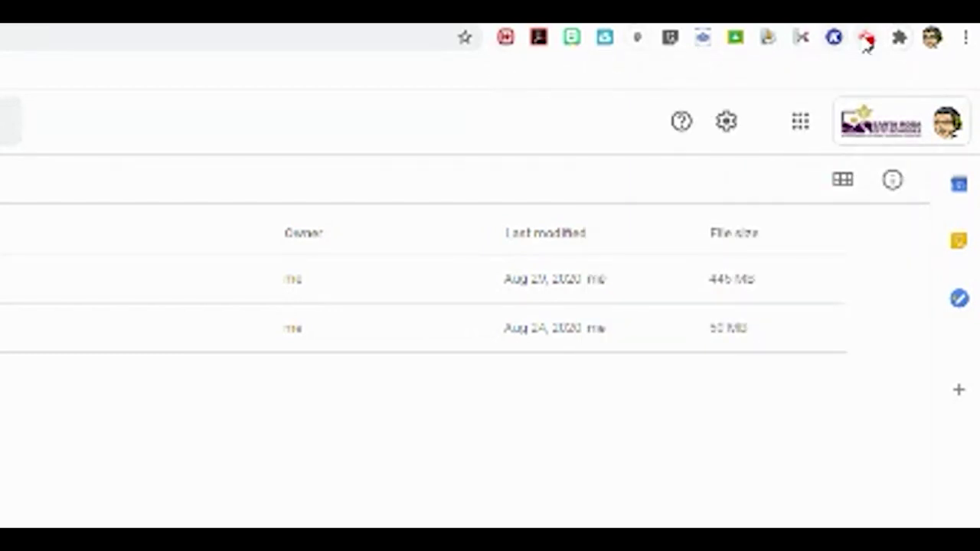
Search Google for "chrome store" in a new browser tab
{"action": "left_click", "coordinate": [138, 31]}
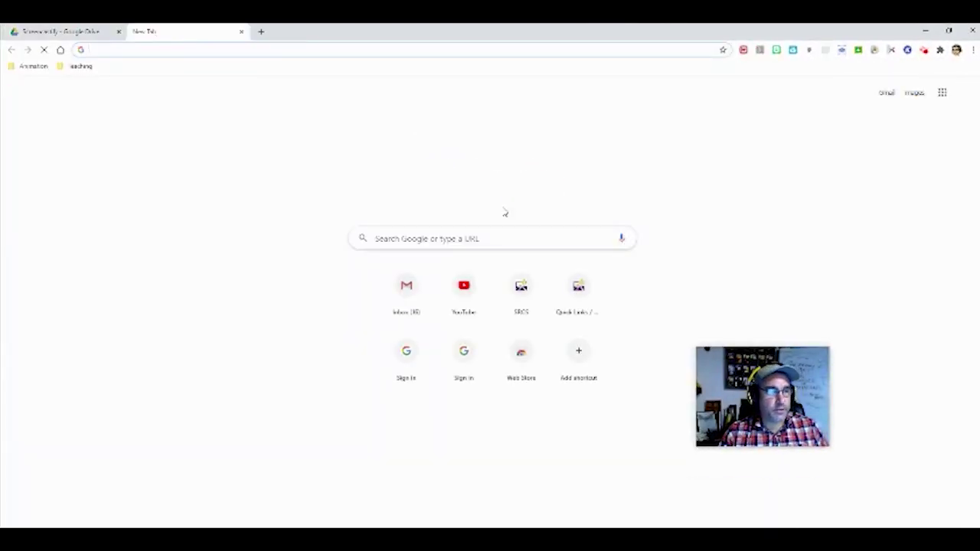
{"action": "left_click", "coordinate": [459, 237]}
{"action": "type", "text": "chrome"}
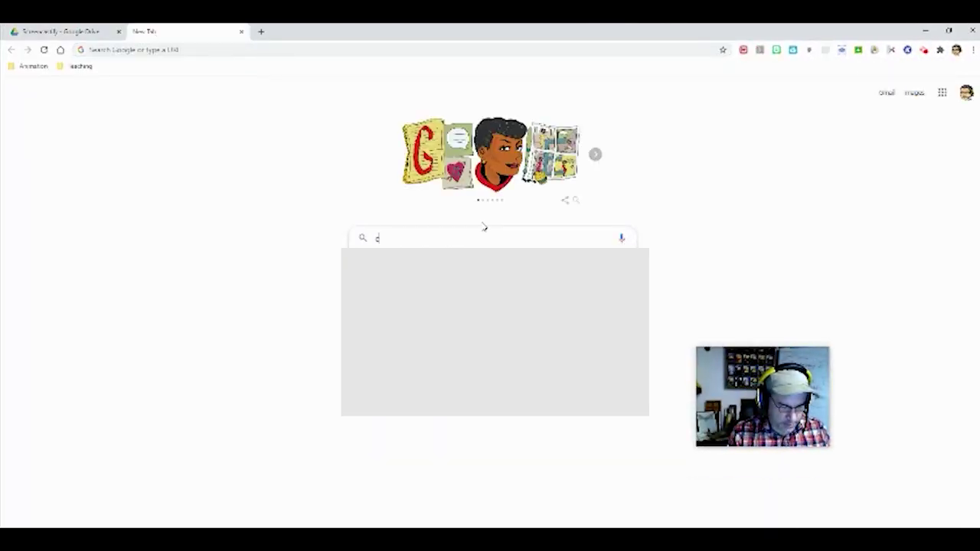
{"action": "type", "text": " store"}
{"action": "key", "text": "Return"}
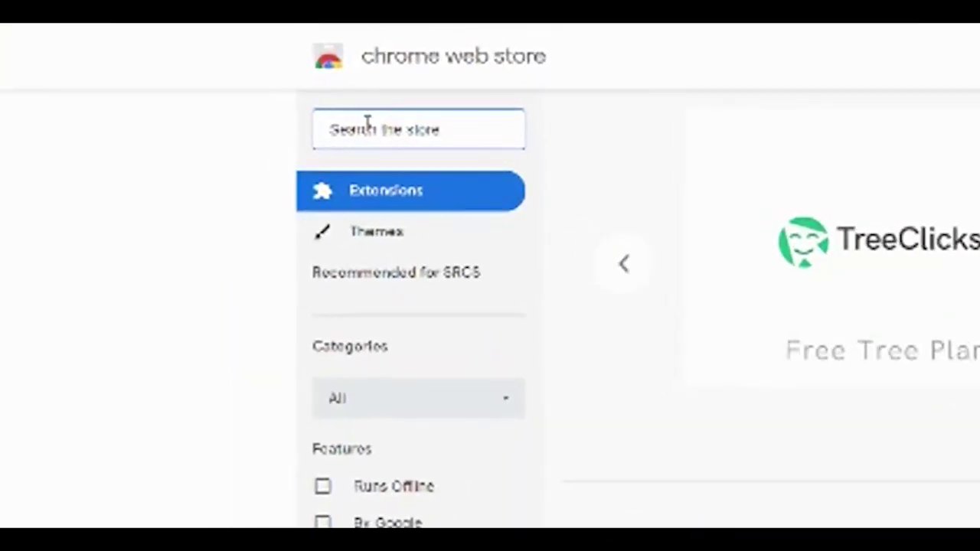
Search the Chrome Web Store for "screencastify" and open the page of Screencastify - Screen Video Recorder
{"action": "type", "text": "scre"}
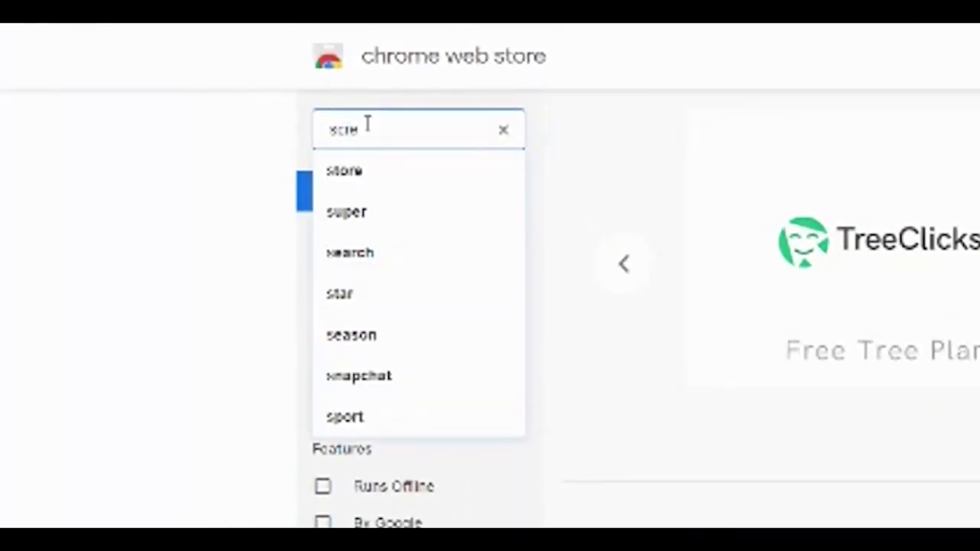
{"action": "type", "text": "encast"}
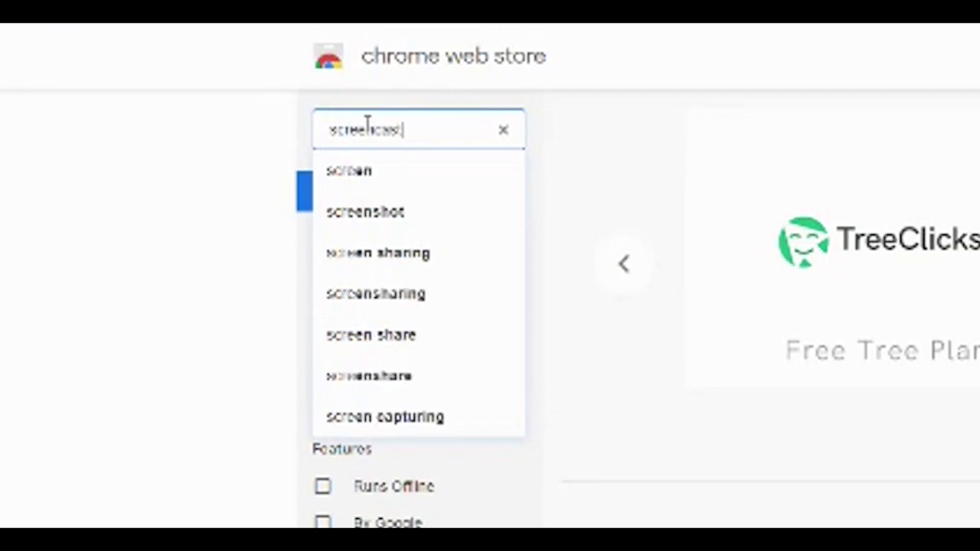
{"action": "type", "text": "ify"}
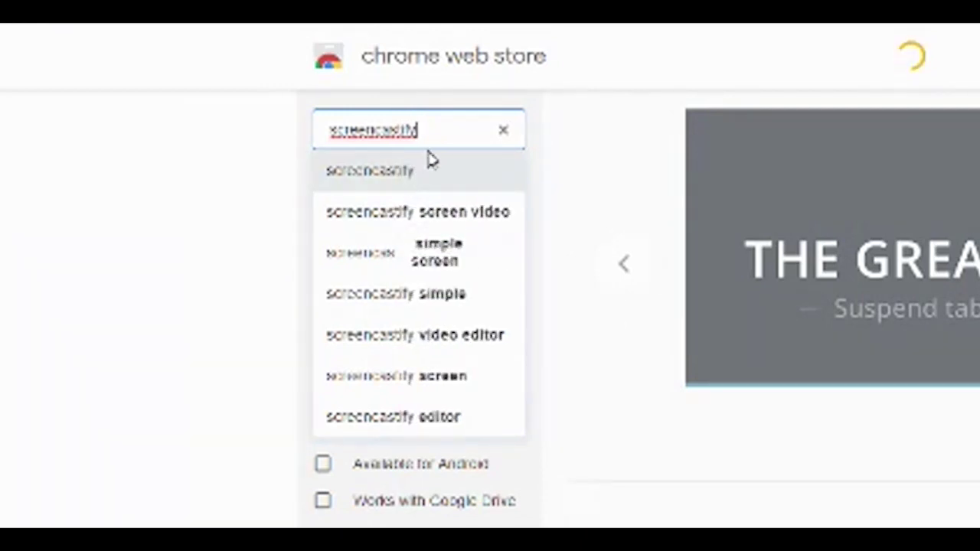
{"action": "key", "text": "Return"}
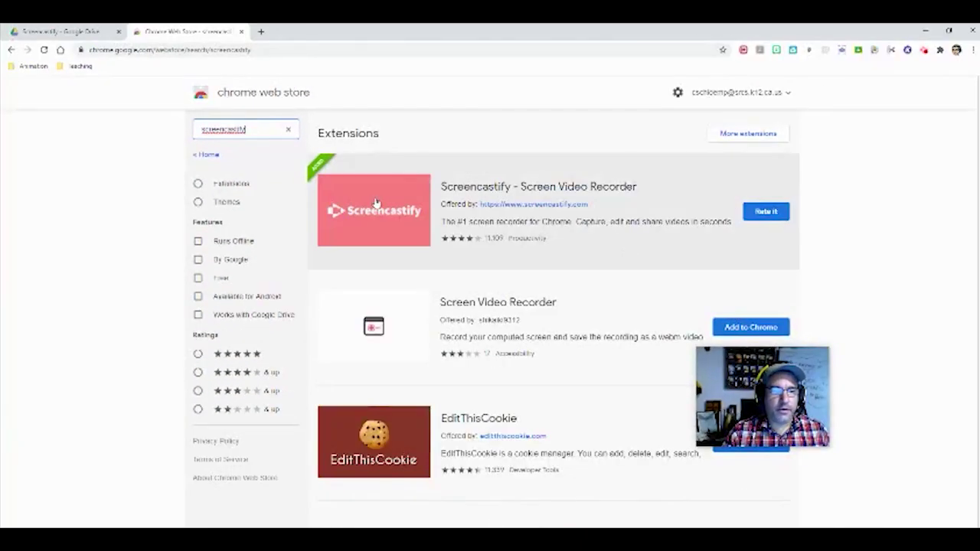
{"action": "left_click", "coordinate": [503, 206]}
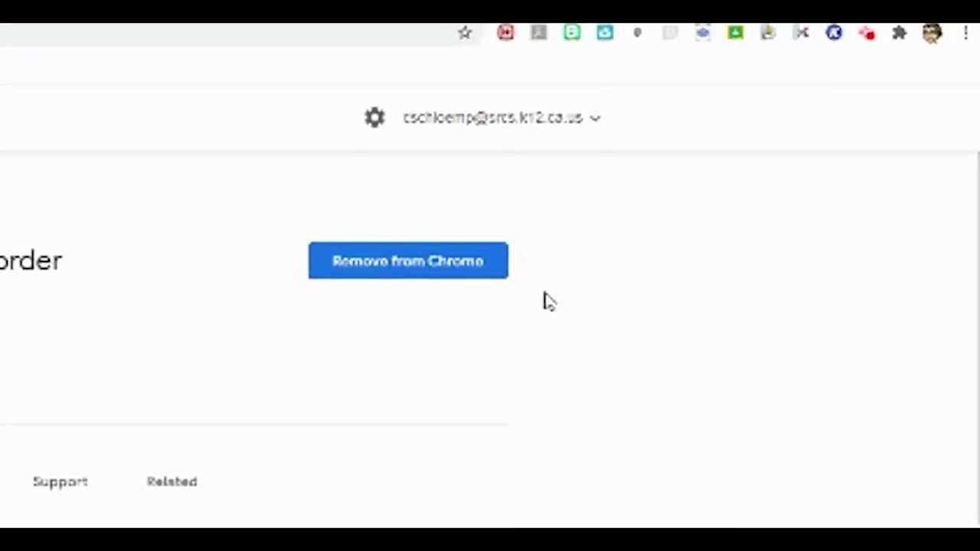
Find Screencastify in the browser's list of installed extensions and check its pin setting
{"action": "left_click", "coordinate": [900, 35]}
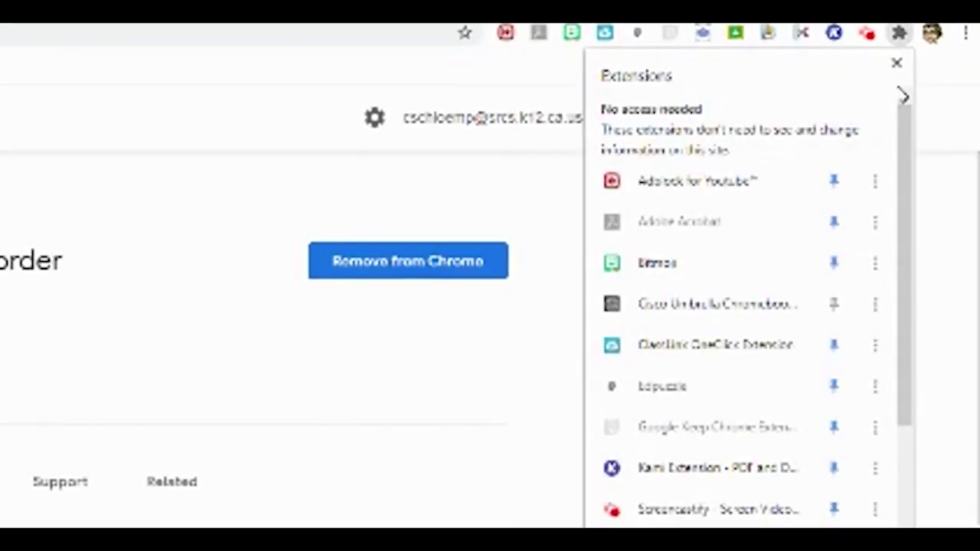
{"action": "left_click_drag", "start_coordinate": [904, 157], "coordinate": [902, 297]}
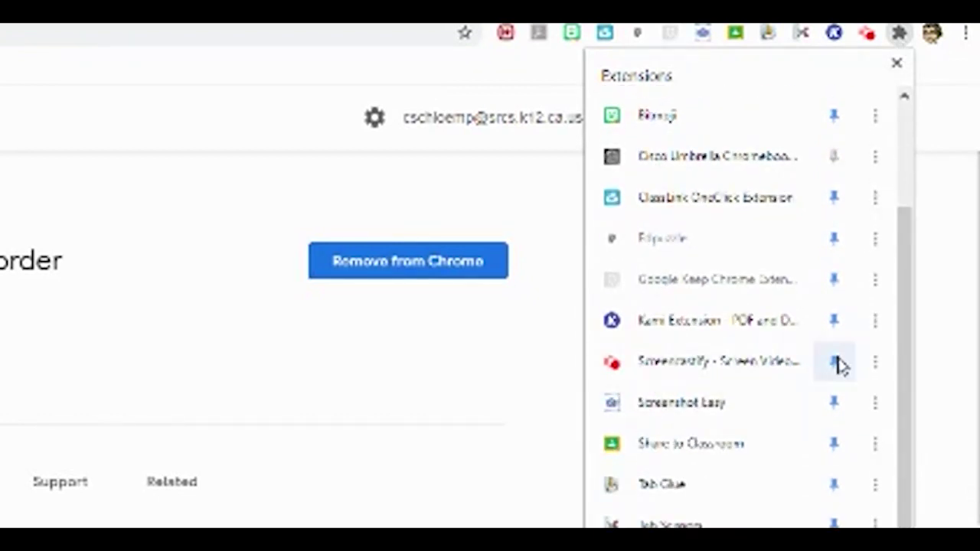
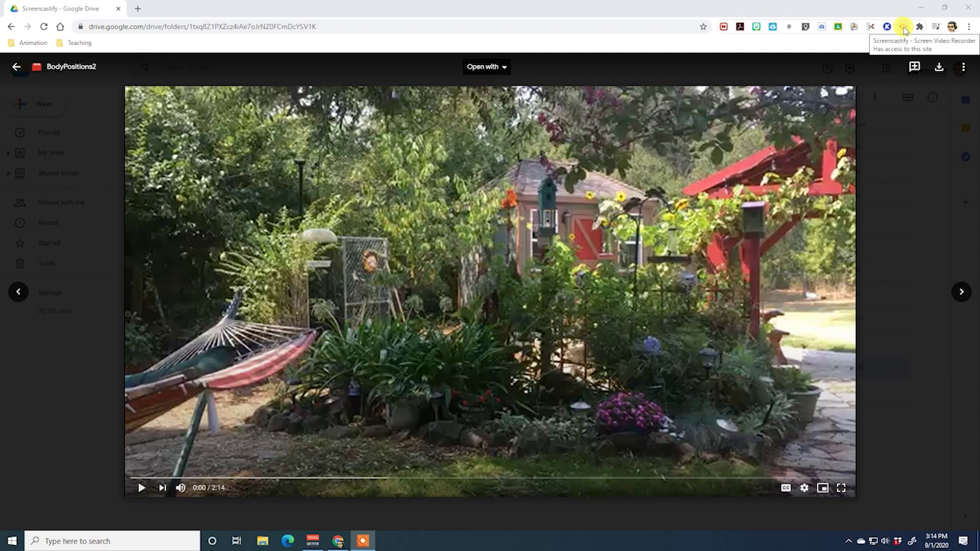
Open the Screencastify recorder, try the Browser Tab source and select Desktop as the recording source
{"action": "left_click", "coordinate": [905, 28]}
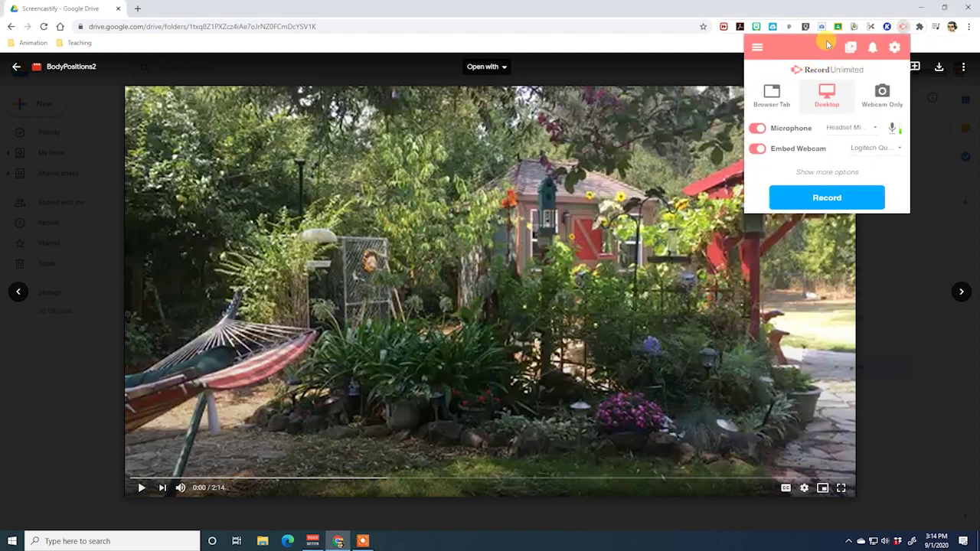
{"action": "left_click", "coordinate": [758, 97]}
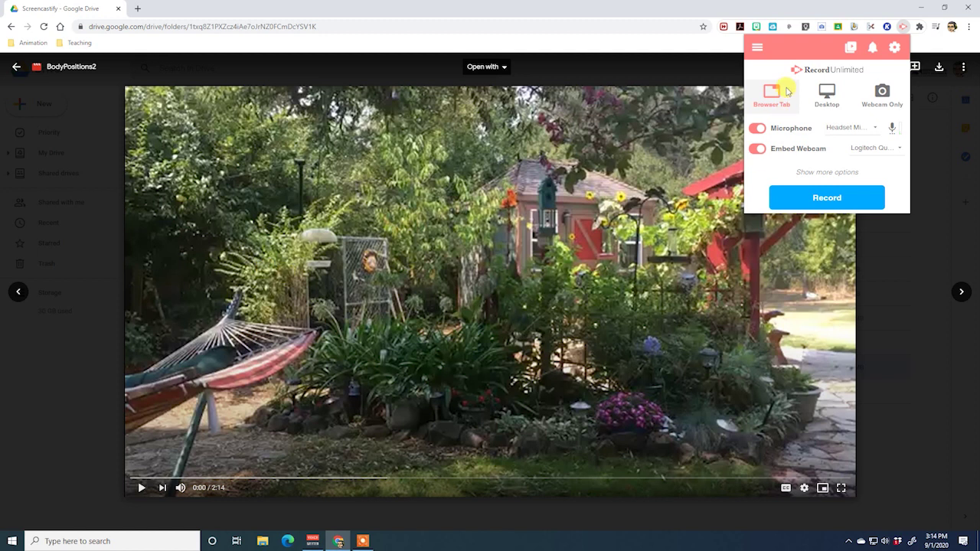
{"action": "left_click", "coordinate": [833, 93]}
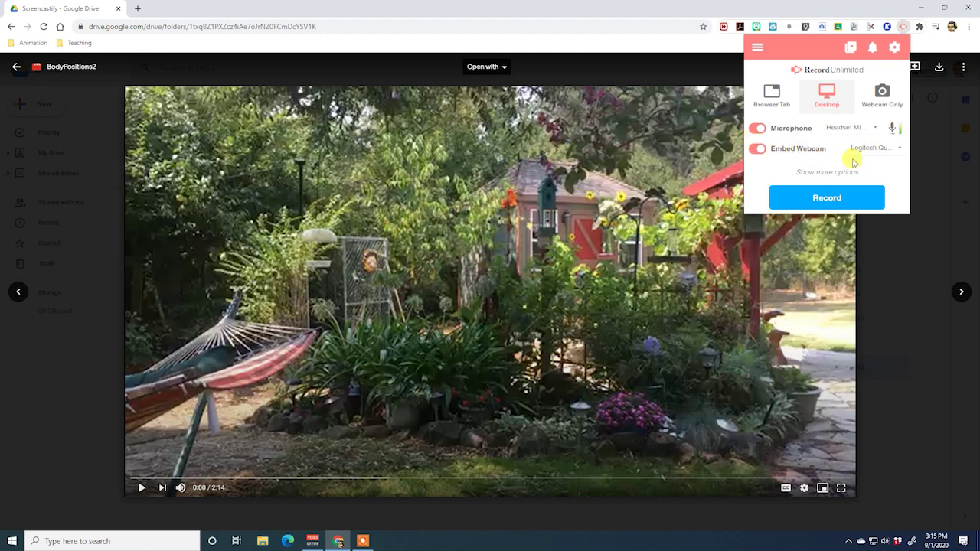
Show the additional recording options and examine the countdown durations and the drawing tools setting
{"action": "left_click", "coordinate": [834, 172]}
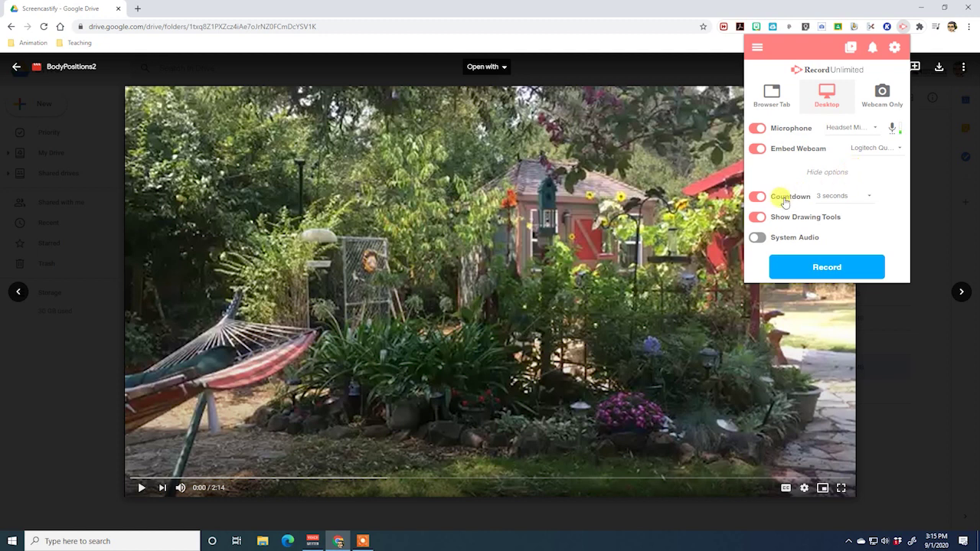
{"action": "left_click", "coordinate": [840, 199]}
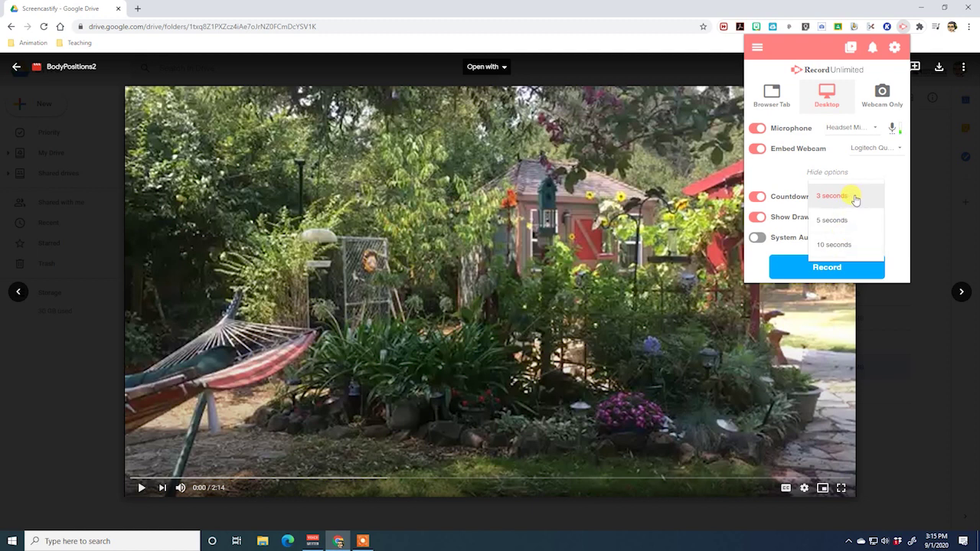
{"action": "left_click", "coordinate": [788, 176]}
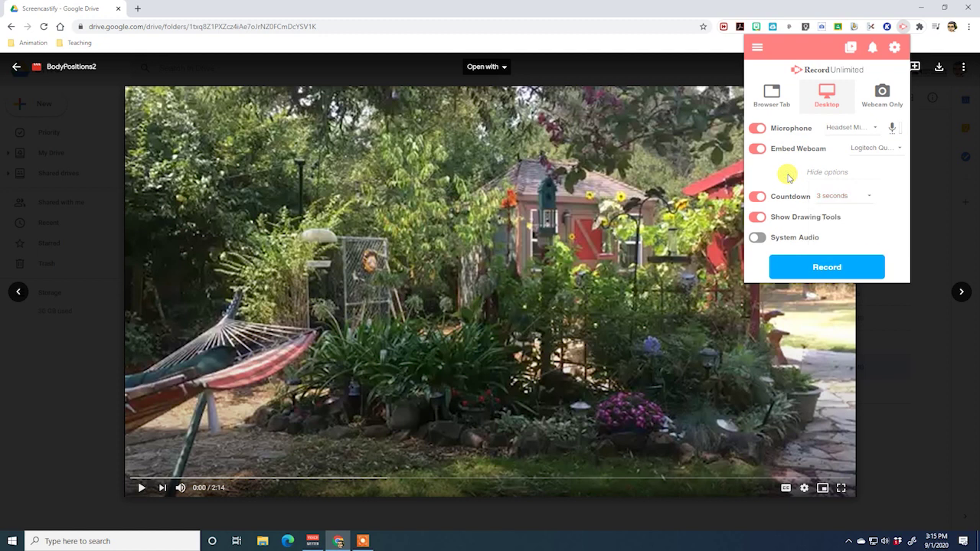
{"action": "left_click", "coordinate": [757, 217]}
{"action": "left_click", "coordinate": [792, 222]}
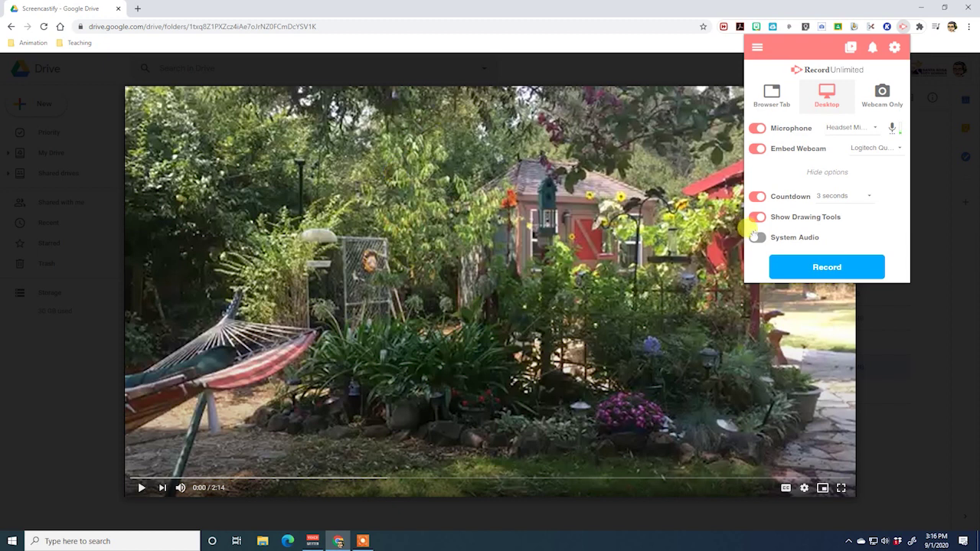
Switch the recording source to Browser Tab and limit the resolution to 480p (848×480) in the advanced settings
{"action": "left_click", "coordinate": [787, 99]}
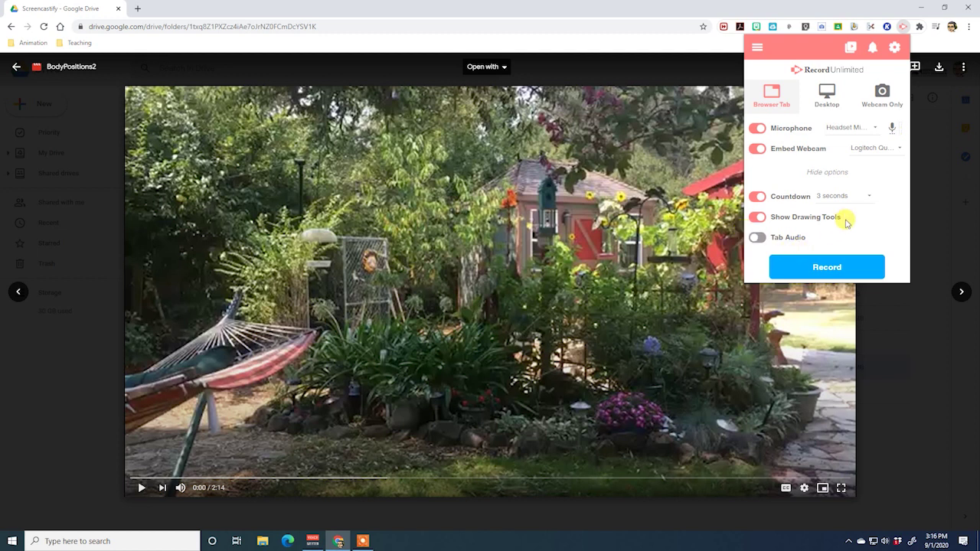
{"action": "left_click", "coordinate": [896, 49]}
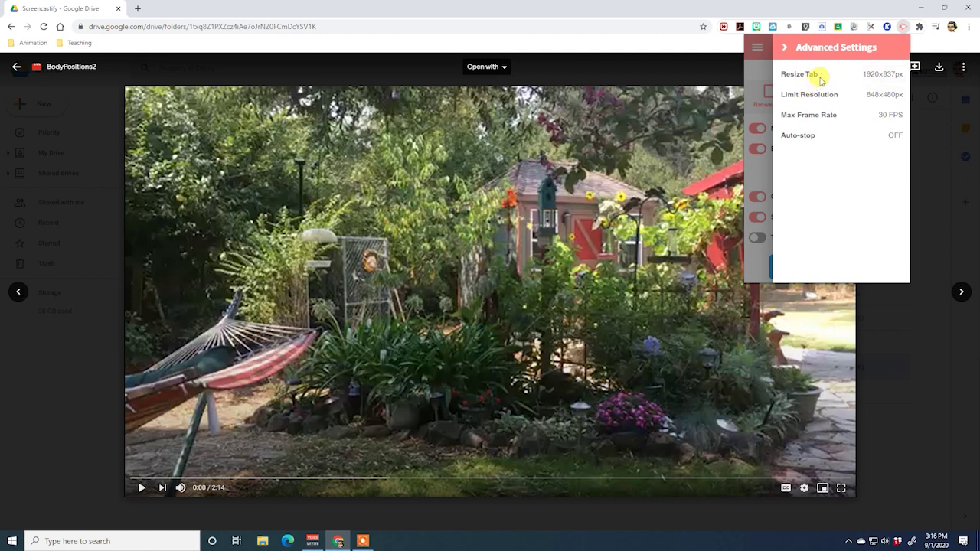
{"action": "left_click", "coordinate": [887, 95]}
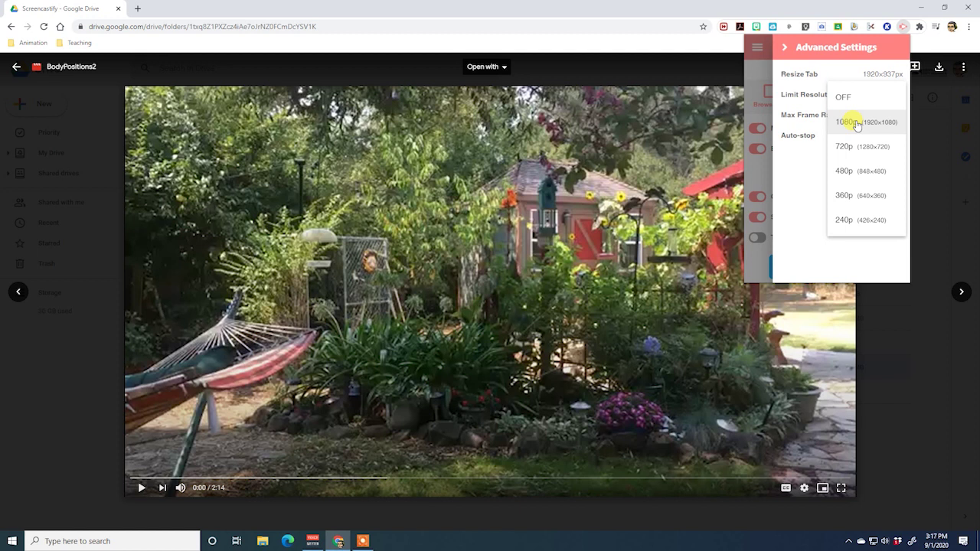
{"action": "left_click", "coordinate": [865, 173]}
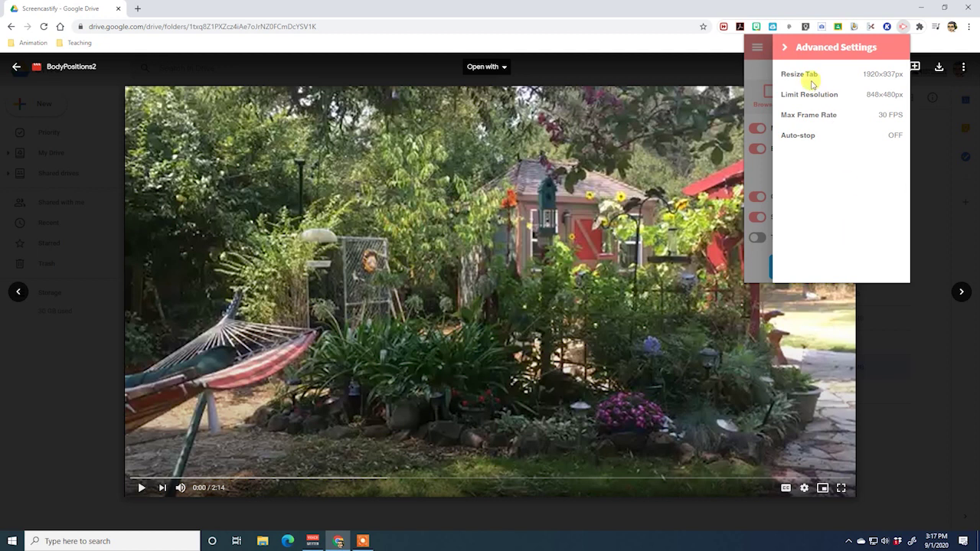
{"action": "left_click", "coordinate": [784, 49]}
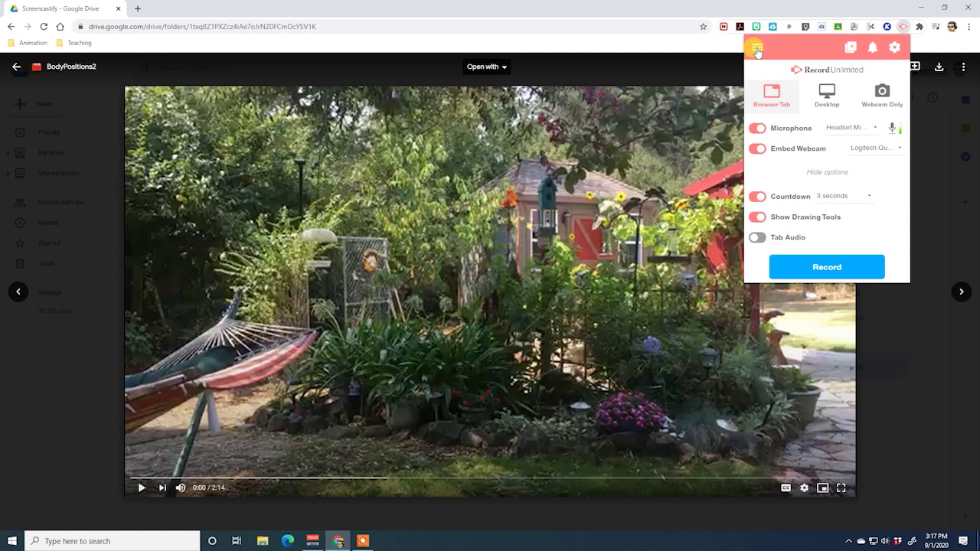
{"action": "left_click", "coordinate": [757, 50]}
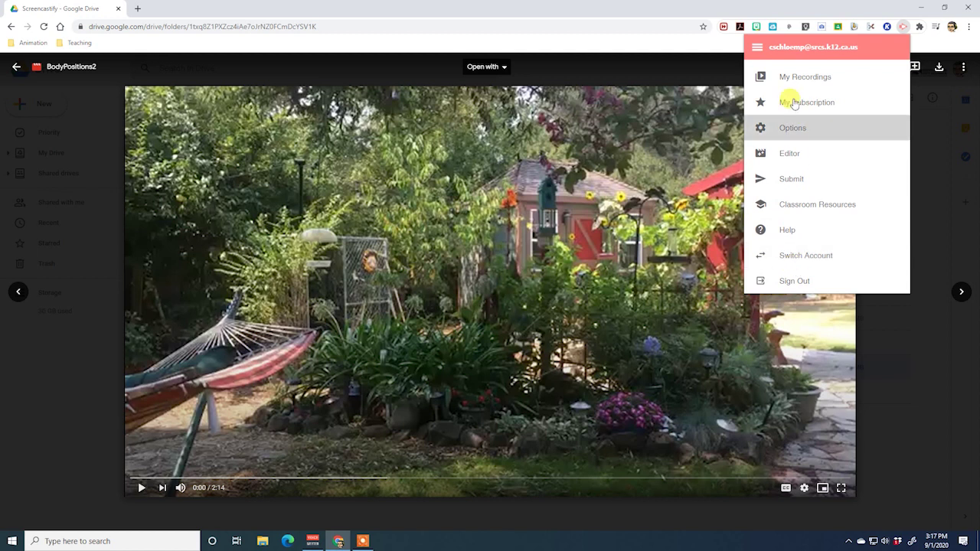
{"action": "left_click", "coordinate": [757, 49]}
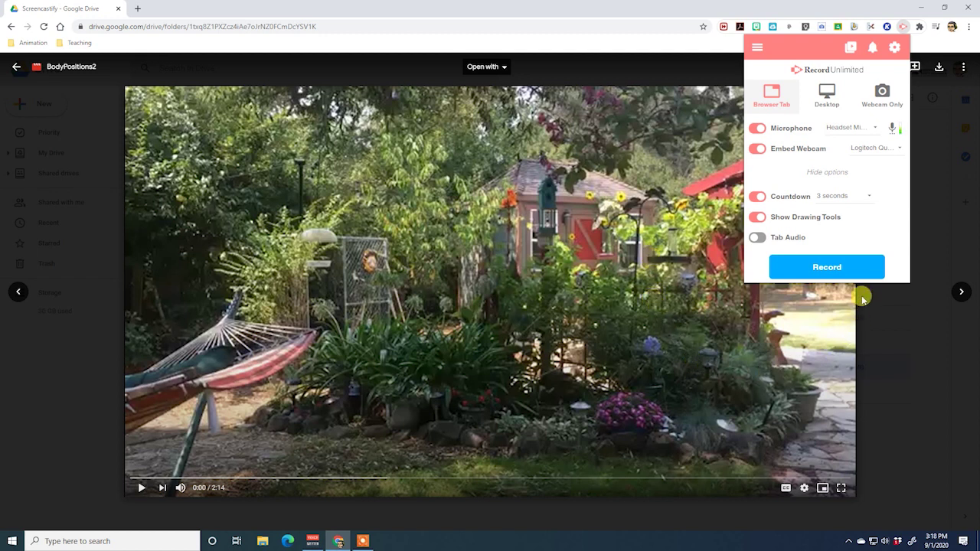
Start recording the browser tab and move the embedded webcam view onto the lower-right part of the BodyPositions2 video
{"action": "left_click", "coordinate": [842, 269]}
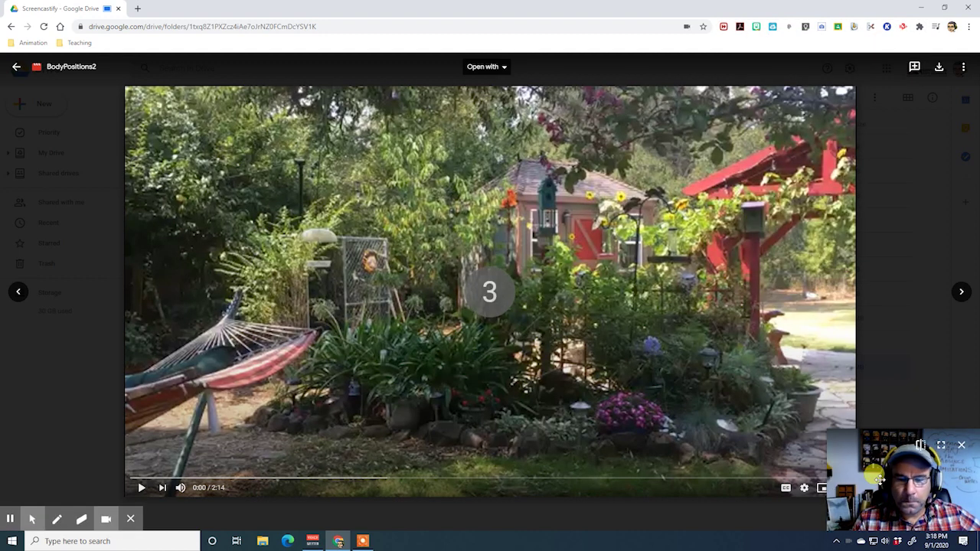
{"action": "left_click_drag", "start_coordinate": [880, 481], "coordinate": [741, 414]}
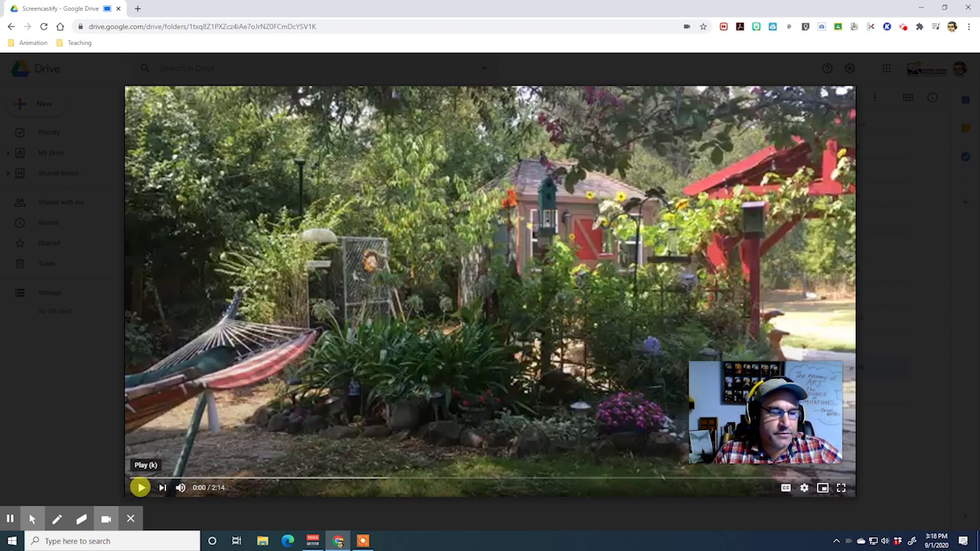
Play the BodyPositions2 video to 0:13 and pause it there, with an intermediate pause at 0:07
{"action": "left_click", "coordinate": [140, 488]}
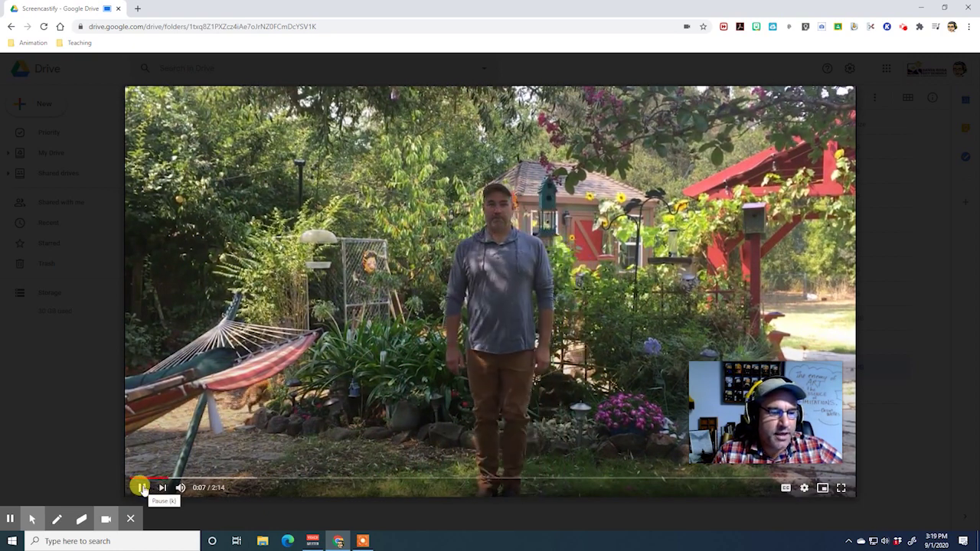
{"action": "left_click", "coordinate": [142, 487]}
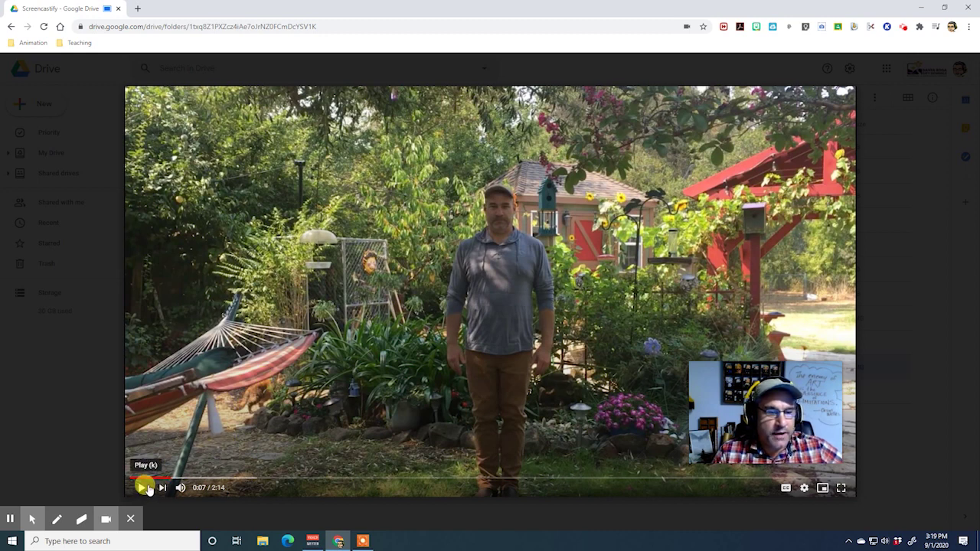
{"action": "left_click", "coordinate": [142, 488]}
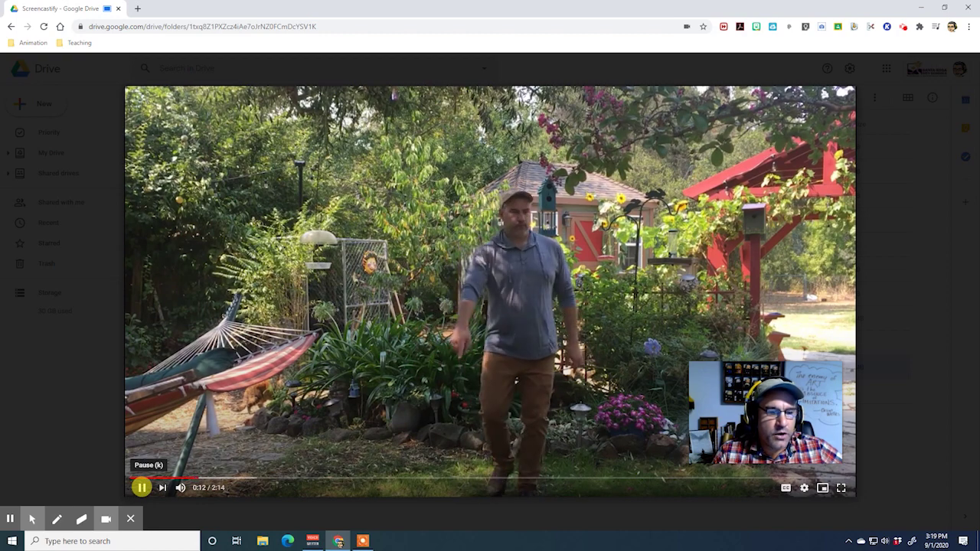
{"action": "left_click", "coordinate": [141, 487]}
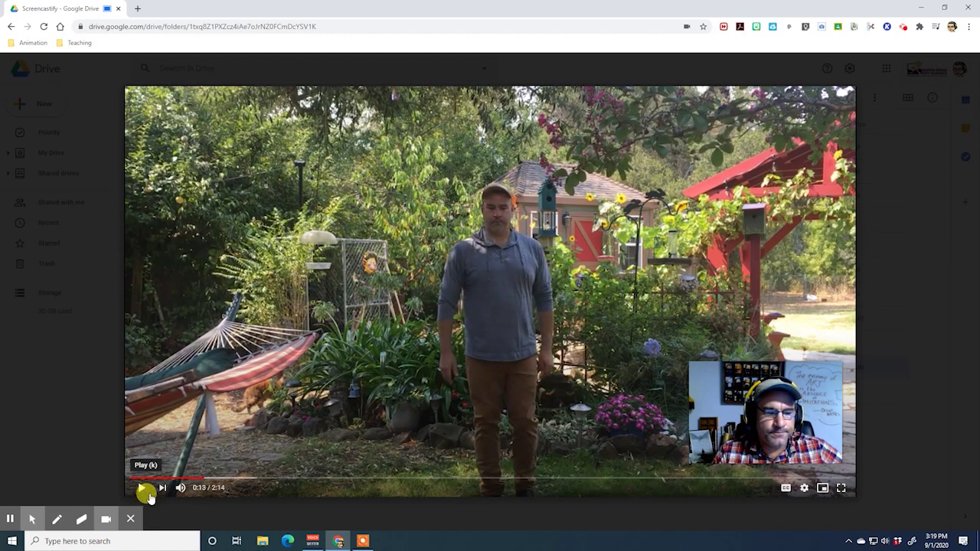
Activate the recorder's Pen tool and set its colour to blue
{"action": "mouse_move", "coordinate": [32, 517]}
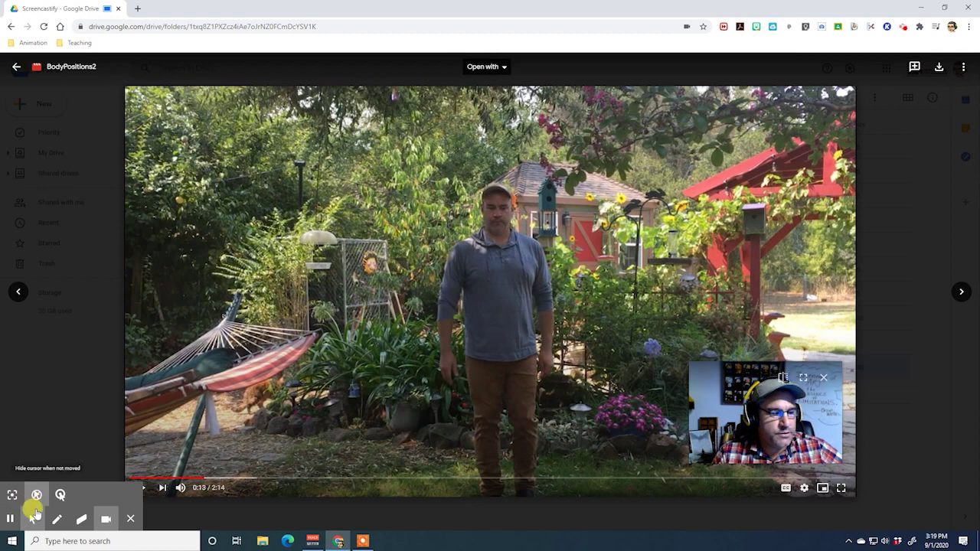
{"action": "left_click", "coordinate": [57, 519]}
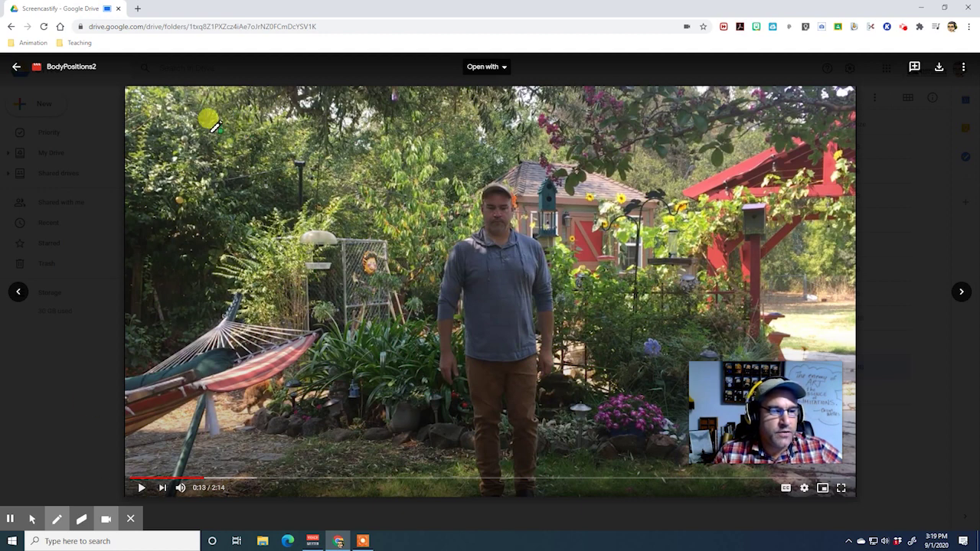
{"action": "mouse_move", "coordinate": [57, 515]}
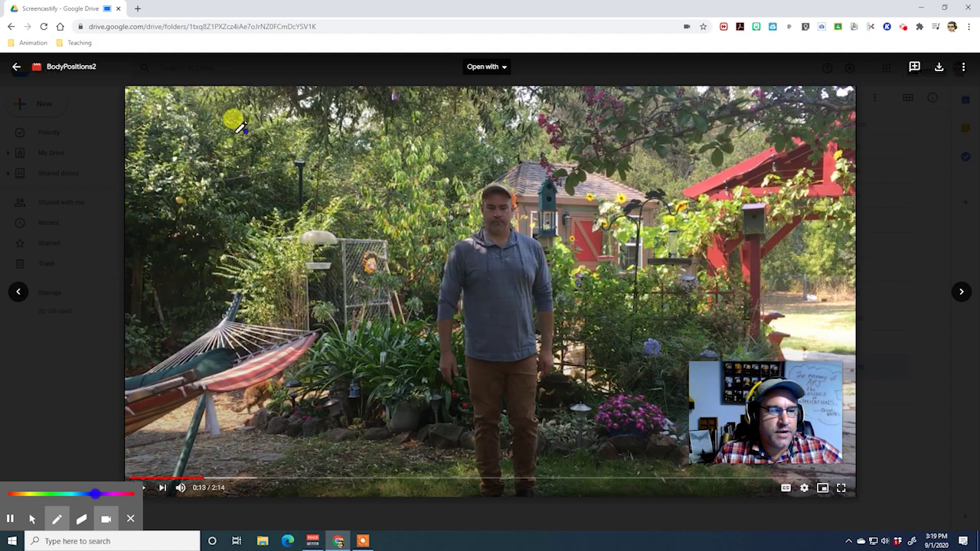
Draw a blue circle over the video's upper-left trees and divide it with a vertical, a horizontal and one diagonal line
{"action": "mouse_move", "coordinate": [228, 124]}
{"action": "left_mouse_down"}
{"action": "mouse_move", "coordinate": [306, 124]}
{"action": "mouse_move", "coordinate": [330, 165]}
{"action": "mouse_move", "coordinate": [329, 217]}
{"action": "mouse_move", "coordinate": [285, 246]}
{"action": "mouse_move", "coordinate": [241, 249]}
{"action": "mouse_move", "coordinate": [210, 231]}
{"action": "mouse_move", "coordinate": [192, 162]}
{"action": "mouse_move", "coordinate": [215, 120]}
{"action": "mouse_move", "coordinate": [230, 125]}
{"action": "left_mouse_up"}
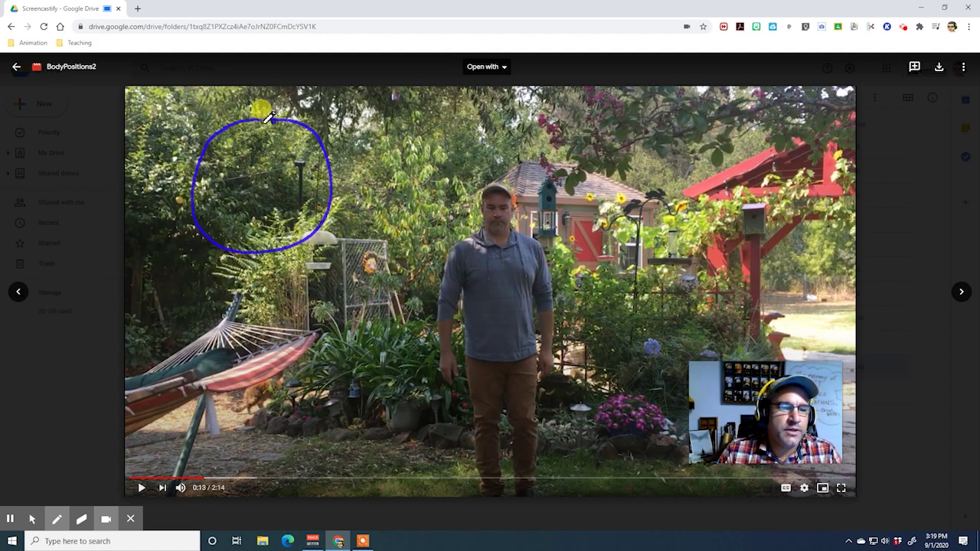
{"action": "left_click_drag", "start_coordinate": [266, 118], "coordinate": [259, 243]}
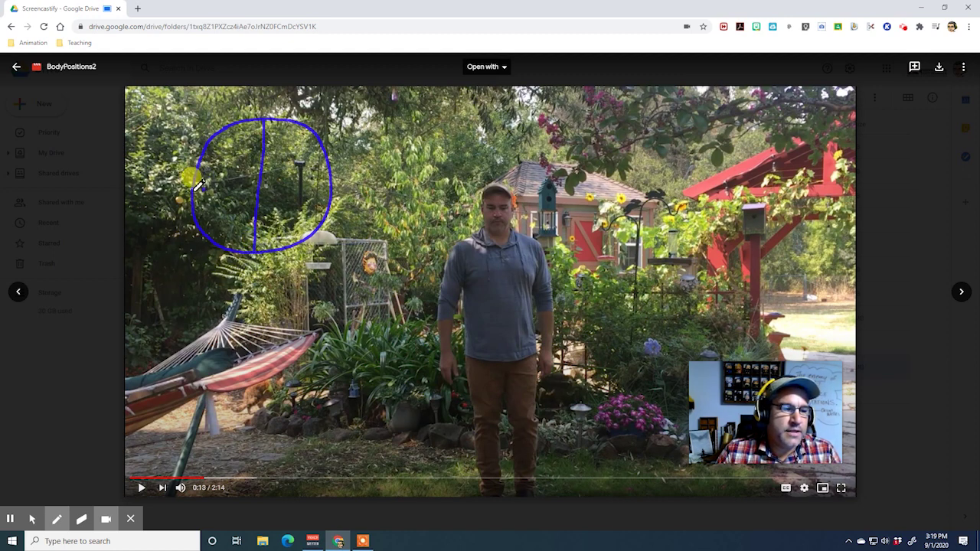
{"action": "left_click_drag", "start_coordinate": [193, 187], "coordinate": [330, 191]}
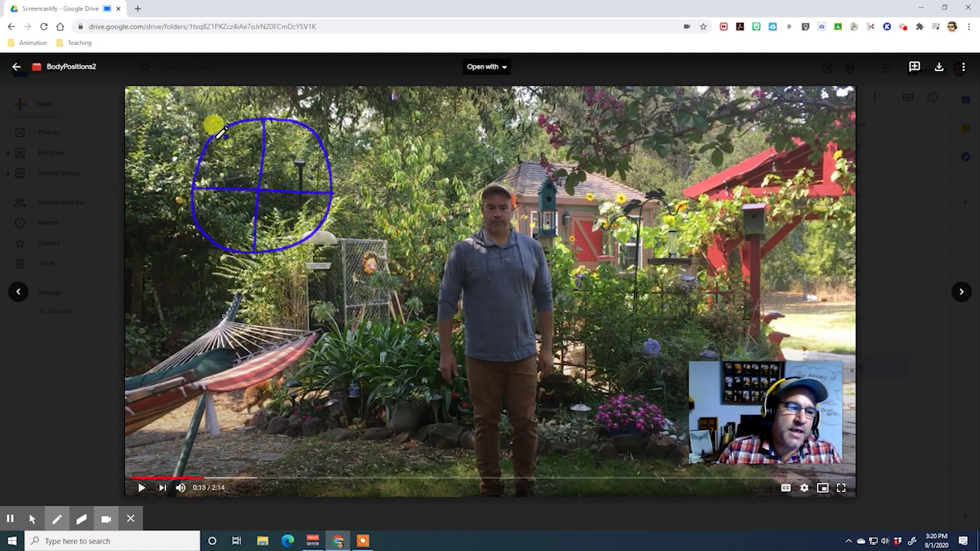
{"action": "left_click_drag", "start_coordinate": [218, 129], "coordinate": [305, 235]}
{"action": "left_click_drag", "start_coordinate": [208, 230], "coordinate": [251, 205]}
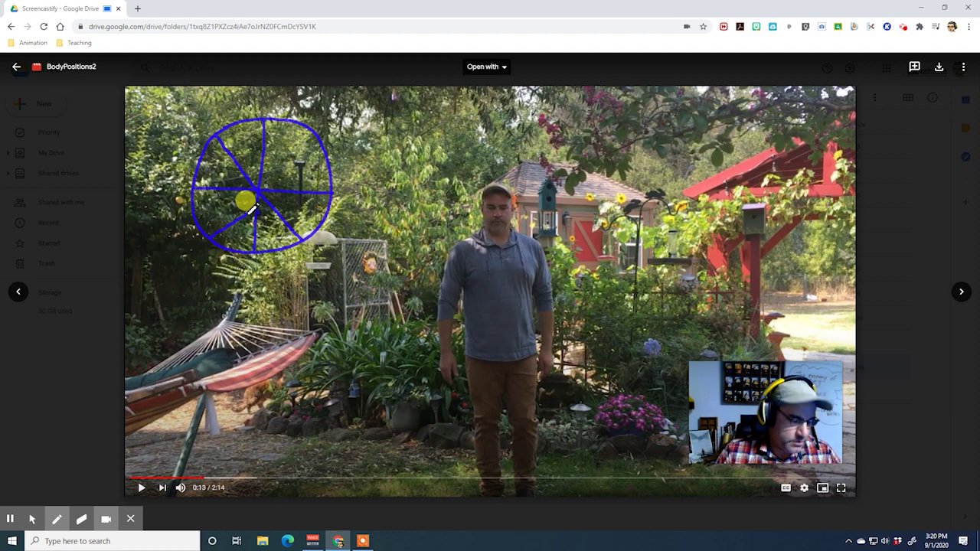
{"action": "key", "text": "ctrl+z"}
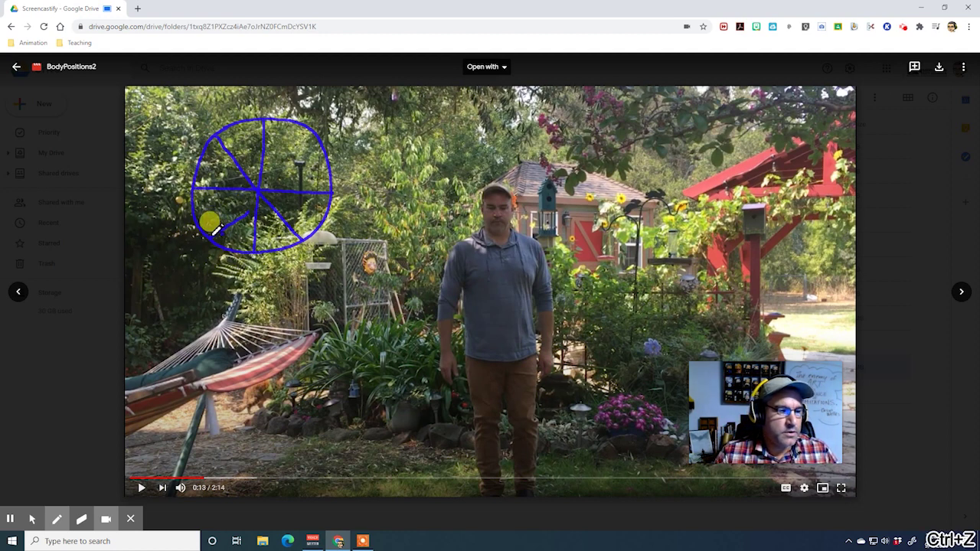
{"action": "left_click", "coordinate": [82, 519]}
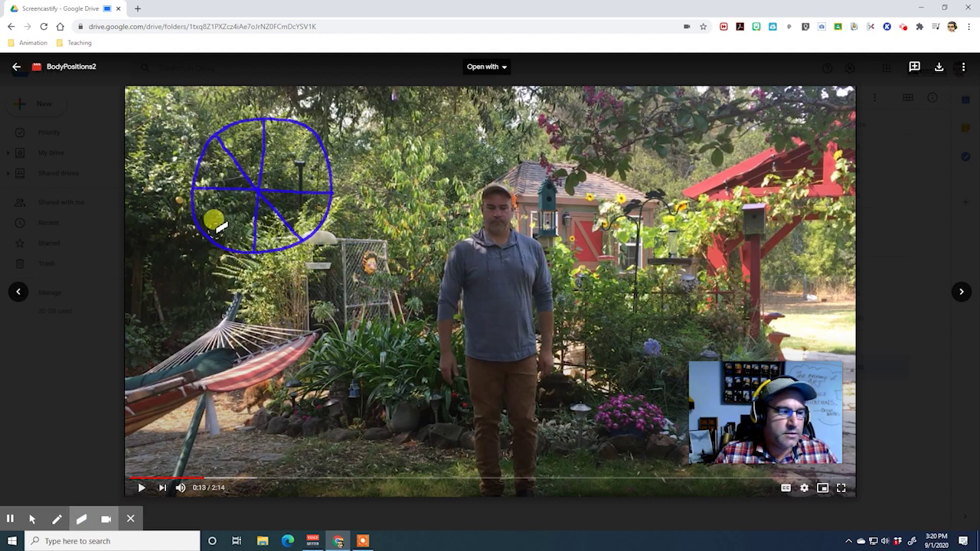
Draw the second diagonal with the Pen tool, from the circle's lower-left edge to its upper-right edge
{"action": "left_click", "coordinate": [57, 519]}
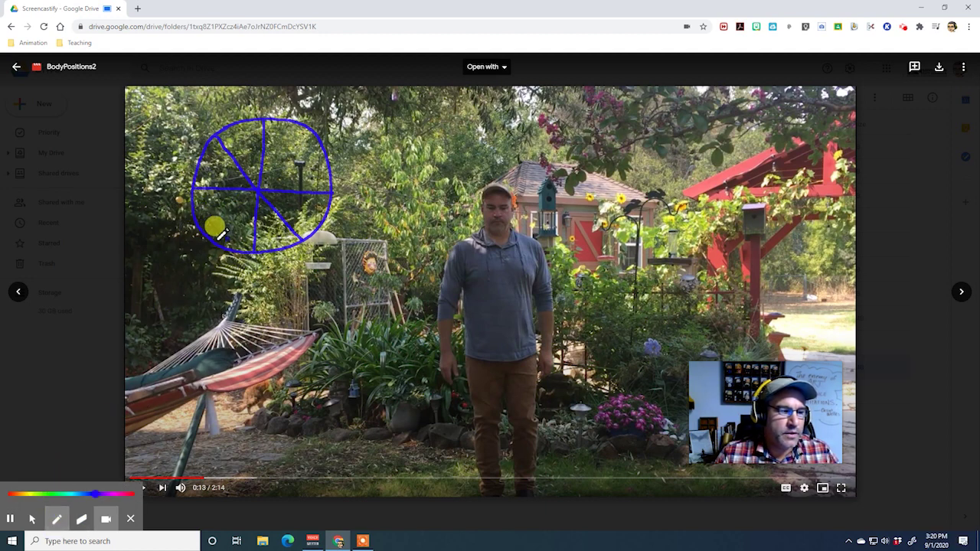
{"action": "left_click_drag", "start_coordinate": [209, 227], "coordinate": [315, 126]}
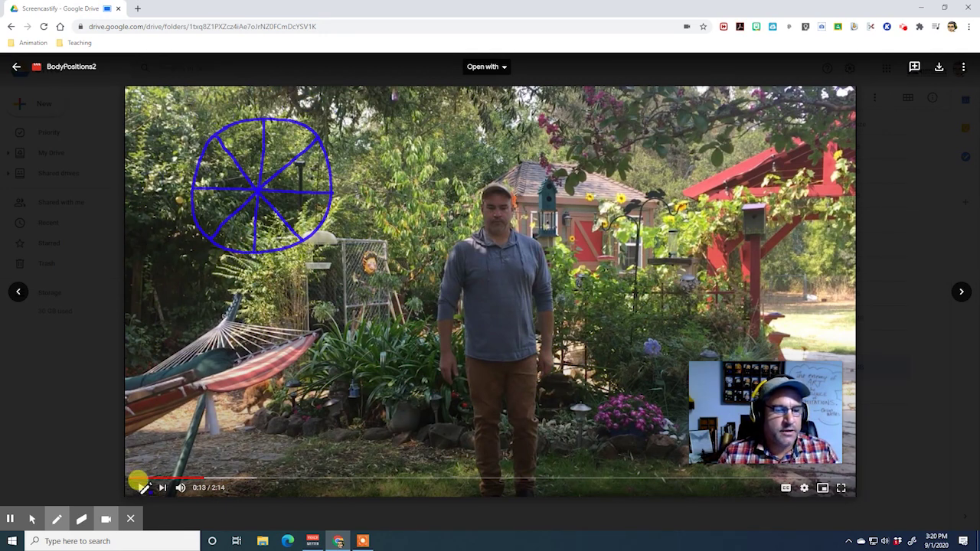
Switch the recorder to the mouse pointer, play the BodyPositions2 video to 0:42 and pause it there
{"action": "left_click", "coordinate": [32, 520]}
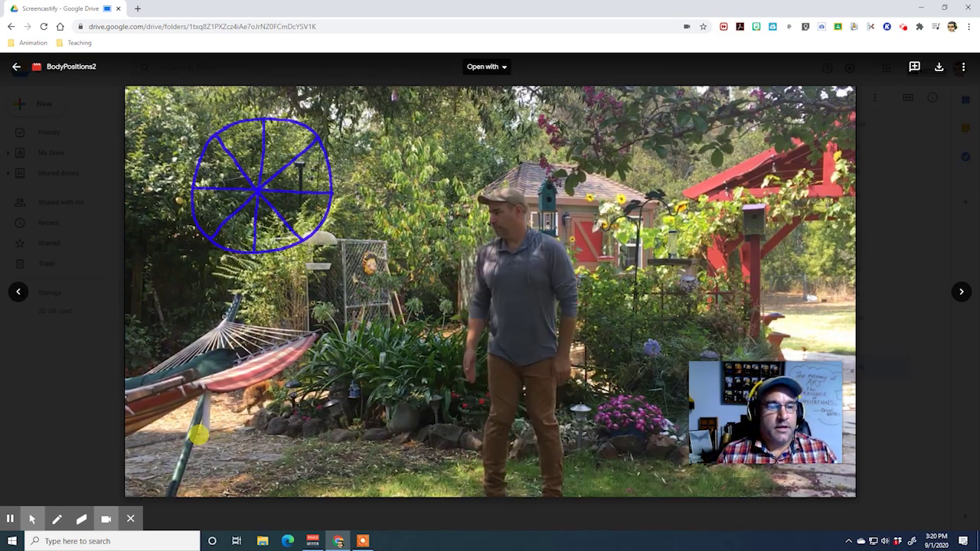
{"action": "mouse_move", "coordinate": [204, 433]}
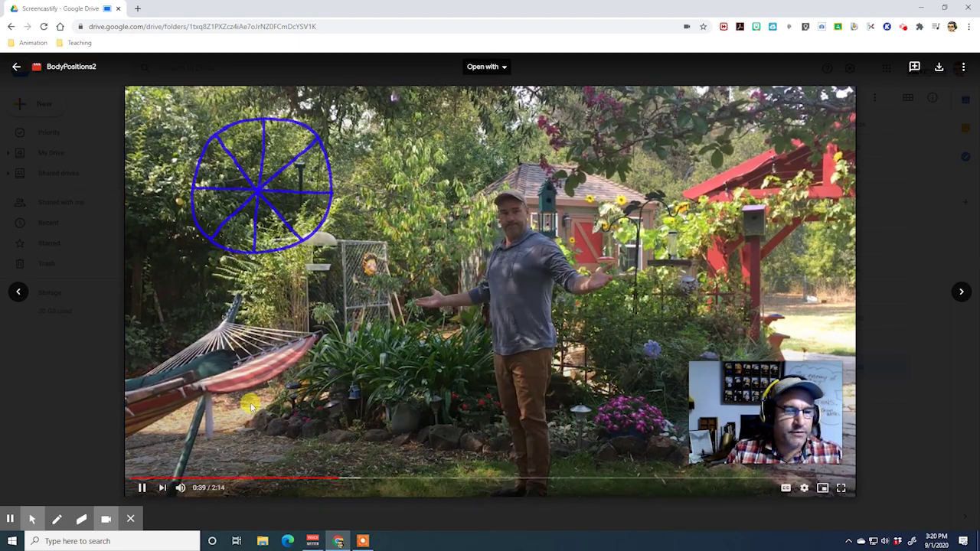
{"action": "left_click", "coordinate": [141, 488]}
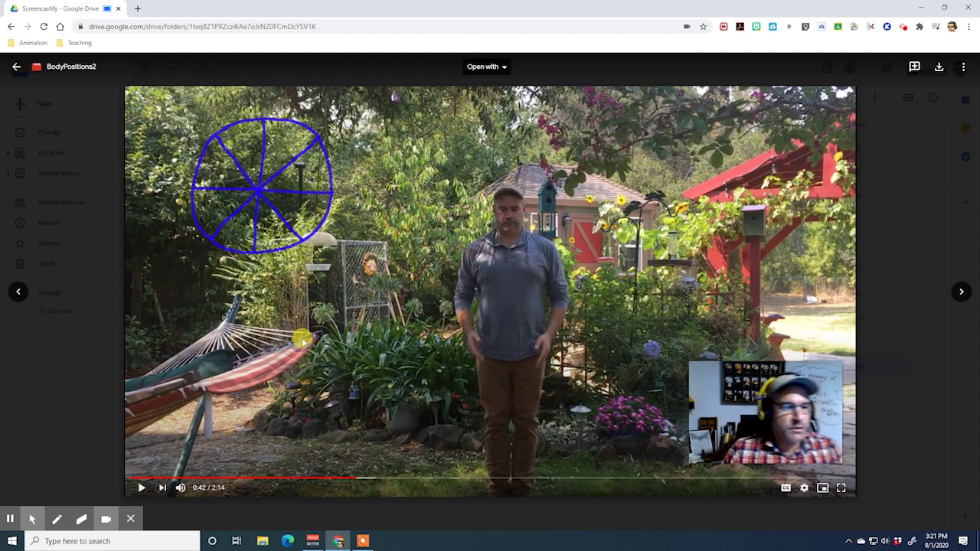
Turn on the recorder's Focus Mouse effect, play the video to 1:11 and pause it there
{"action": "mouse_move", "coordinate": [28, 521]}
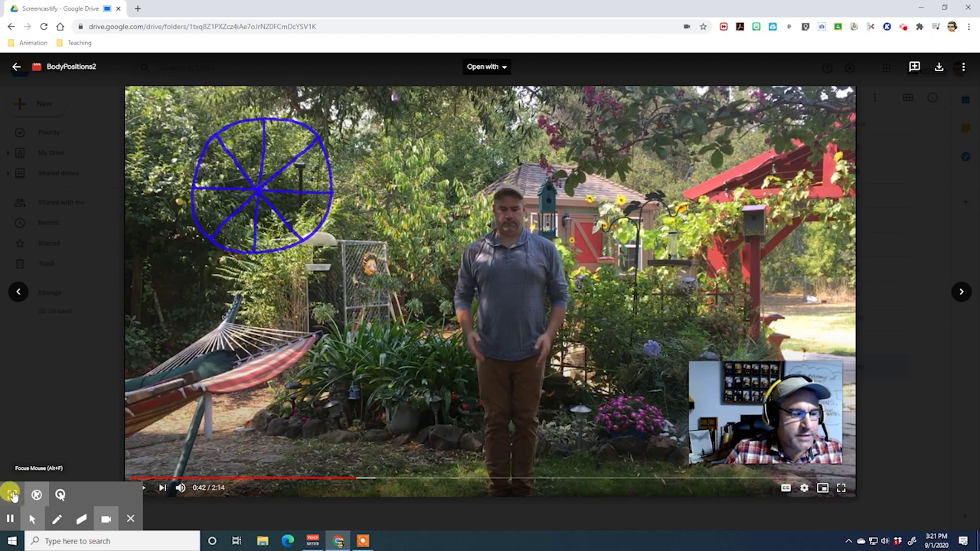
{"action": "left_click", "coordinate": [12, 494]}
{"action": "left_click", "coordinate": [144, 488]}
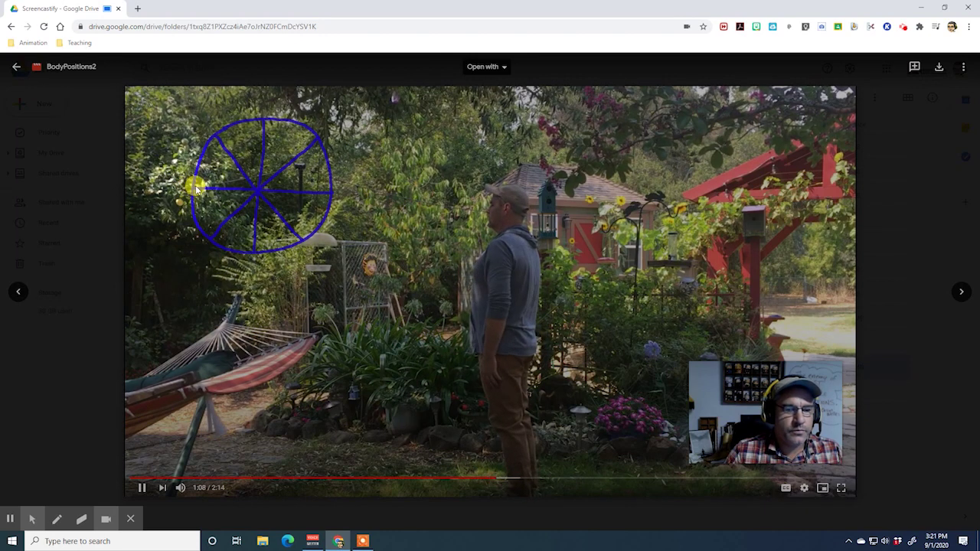
{"action": "left_click", "coordinate": [141, 487]}
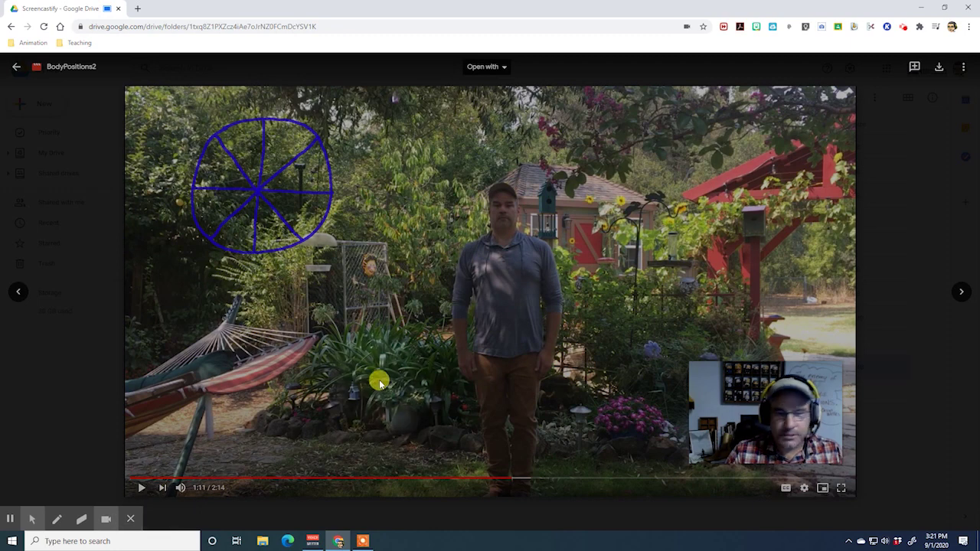
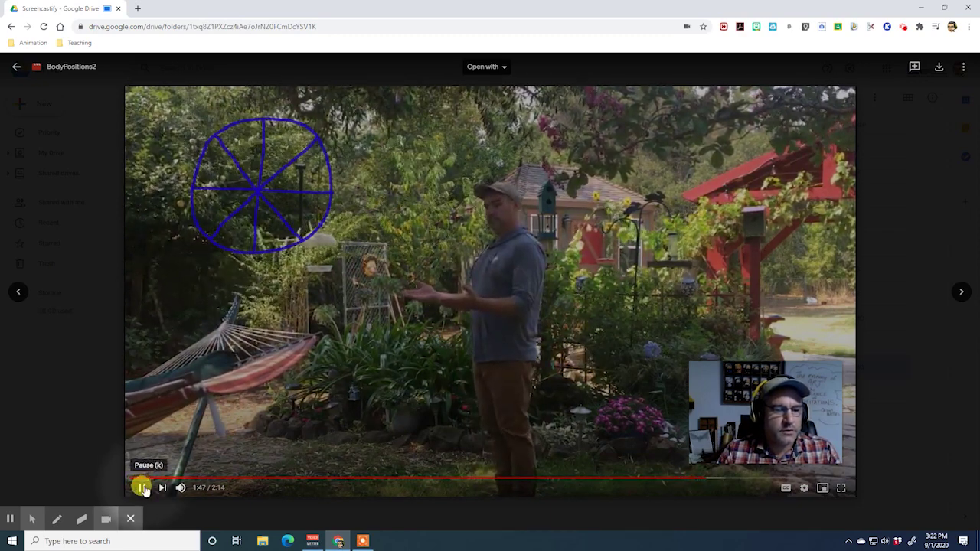
Play the video on to 2:12 and pause it there, with intermediate pauses at 1:48 and 2:05
{"action": "left_click", "coordinate": [143, 487]}
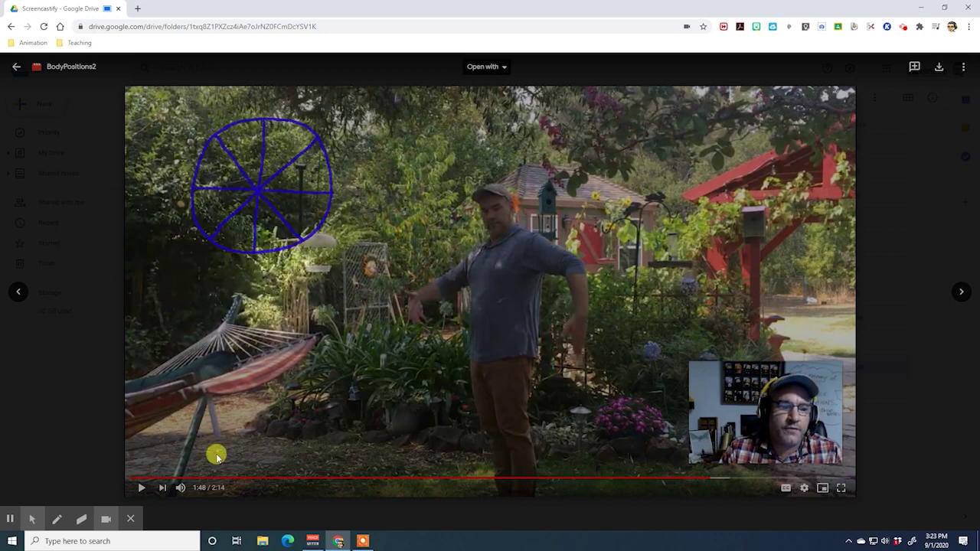
{"action": "left_click", "coordinate": [139, 488]}
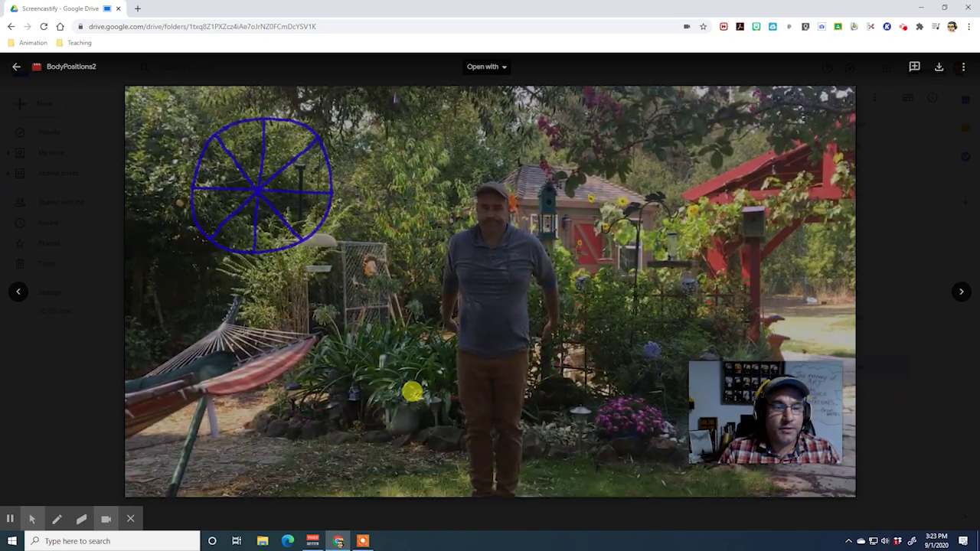
{"action": "mouse_move", "coordinate": [414, 391]}
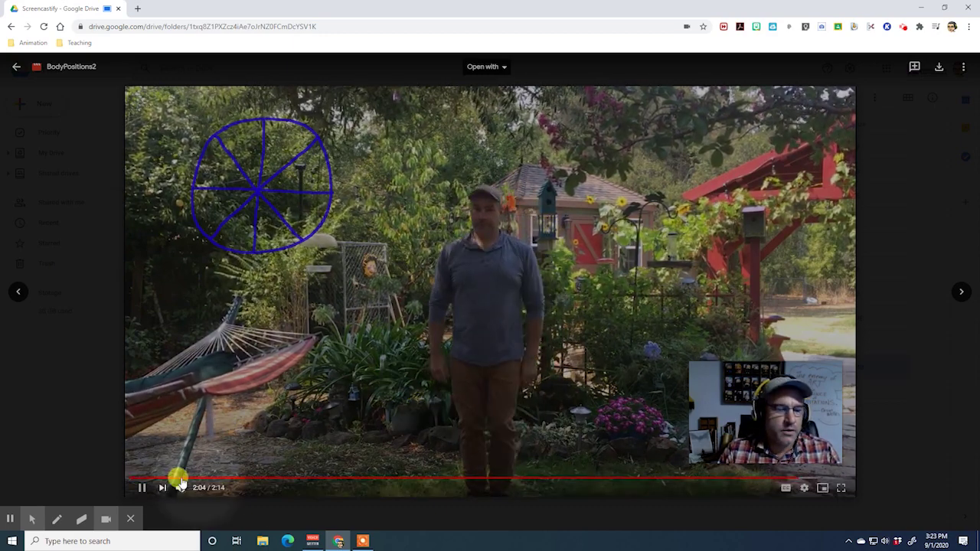
{"action": "left_click", "coordinate": [141, 488]}
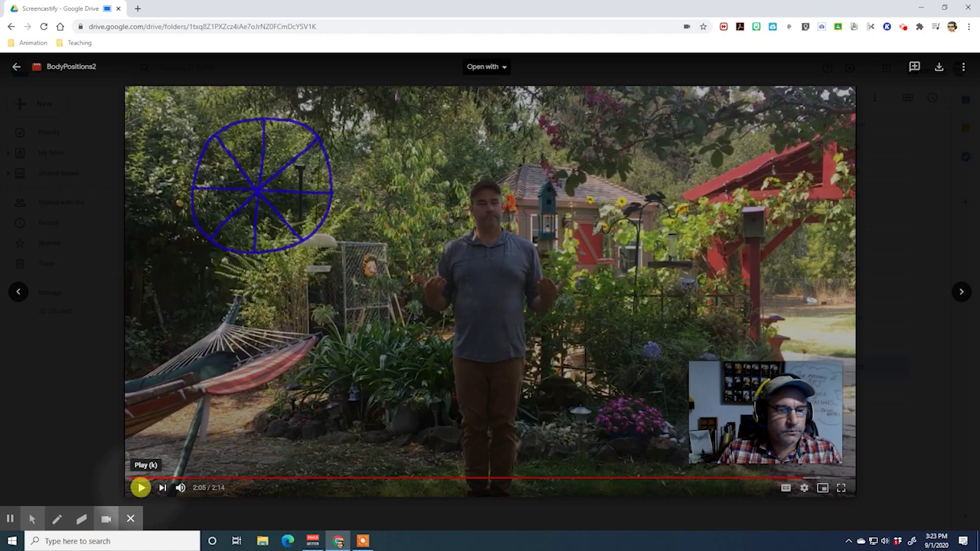
{"action": "left_click", "coordinate": [141, 488]}
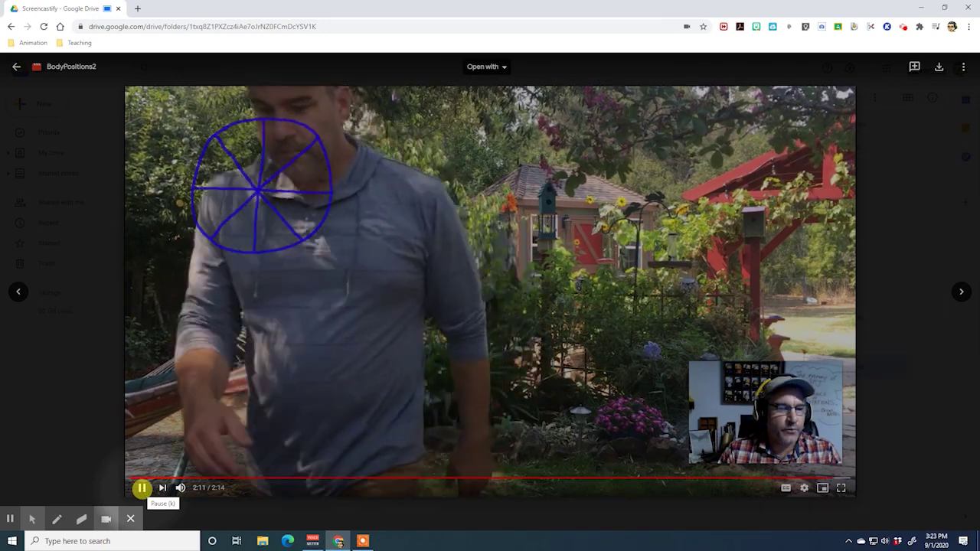
{"action": "left_click", "coordinate": [141, 488]}
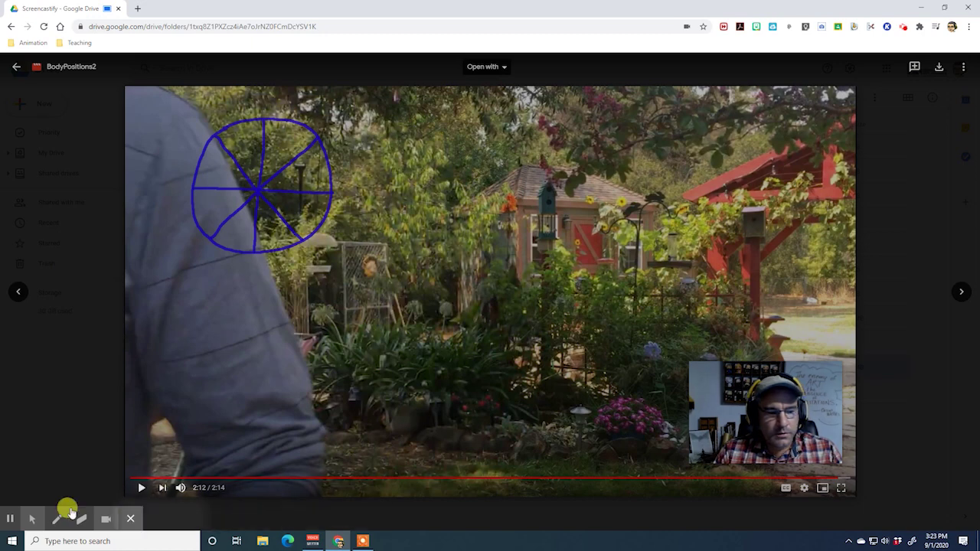
Turn off Focus Mouse and erase the whole blue divided circle from the video
{"action": "mouse_move", "coordinate": [33, 518]}
{"action": "left_click", "coordinate": [9, 496]}
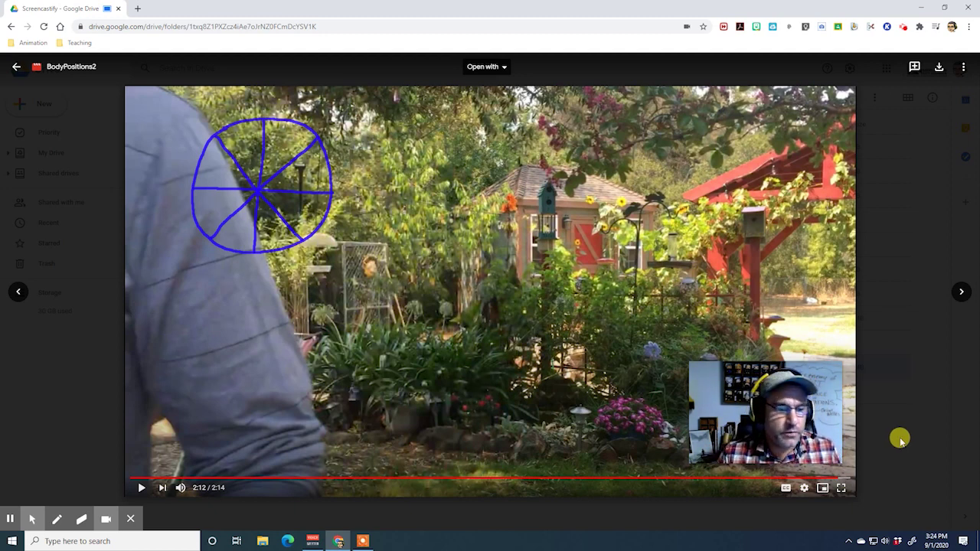
{"action": "left_click", "coordinate": [81, 519]}
{"action": "mouse_move", "coordinate": [260, 190]}
{"action": "left_mouse_down"}
{"action": "mouse_move", "coordinate": [257, 178]}
{"action": "mouse_move", "coordinate": [276, 222]}
{"action": "mouse_move", "coordinate": [305, 251]}
{"action": "mouse_move", "coordinate": [331, 192]}
{"action": "mouse_move", "coordinate": [315, 144]}
{"action": "mouse_move", "coordinate": [268, 127]}
{"action": "mouse_move", "coordinate": [214, 147]}
{"action": "mouse_move", "coordinate": [206, 177]}
{"action": "mouse_move", "coordinate": [232, 245]}
{"action": "mouse_move", "coordinate": [214, 182]}
{"action": "mouse_move", "coordinate": [243, 175]}
{"action": "mouse_move", "coordinate": [220, 139]}
{"action": "mouse_move", "coordinate": [267, 111]}
{"action": "mouse_move", "coordinate": [256, 157]}
{"action": "mouse_move", "coordinate": [272, 115]}
{"action": "mouse_move", "coordinate": [322, 119]}
{"action": "left_mouse_up"}
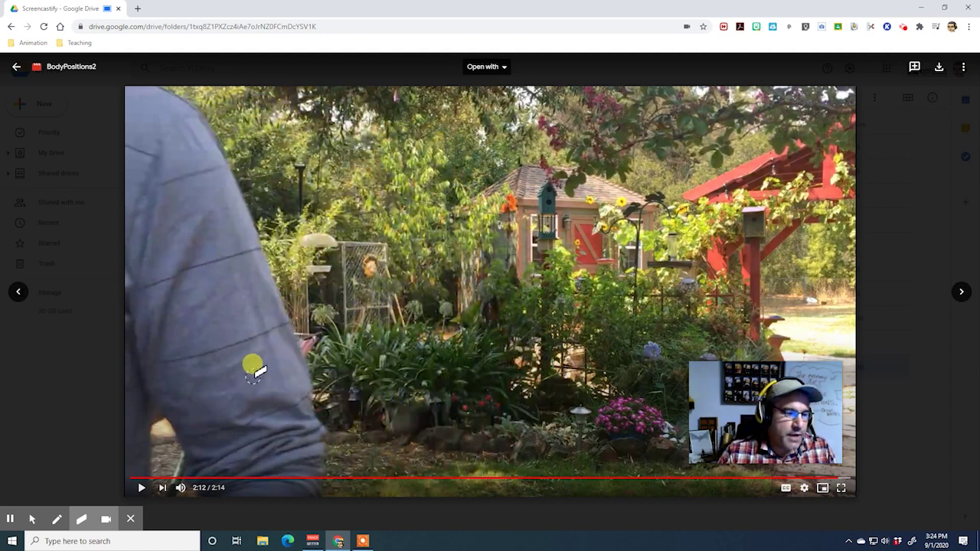
Pause the recording and resume it, switching from the eraser back to the mouse pointer
{"action": "left_click", "coordinate": [9, 519]}
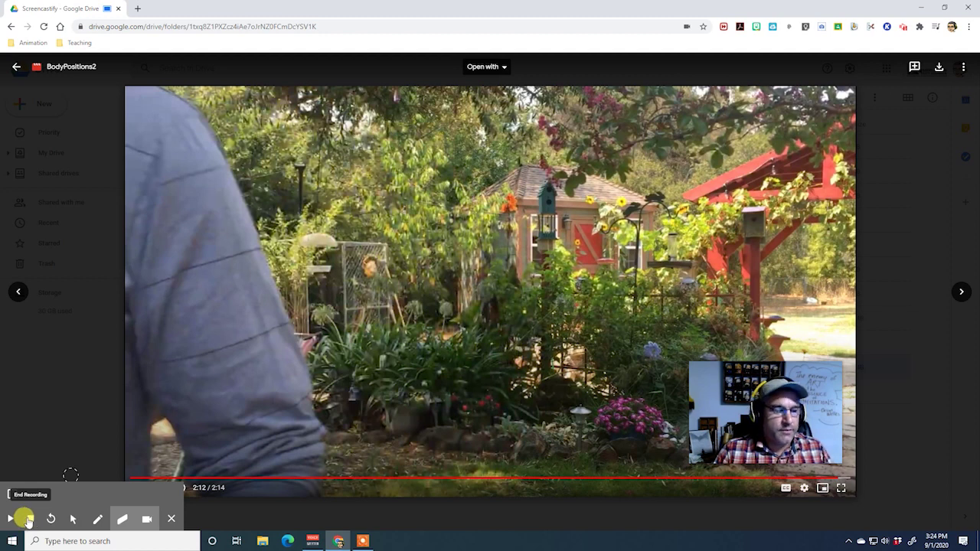
{"action": "left_click", "coordinate": [11, 519]}
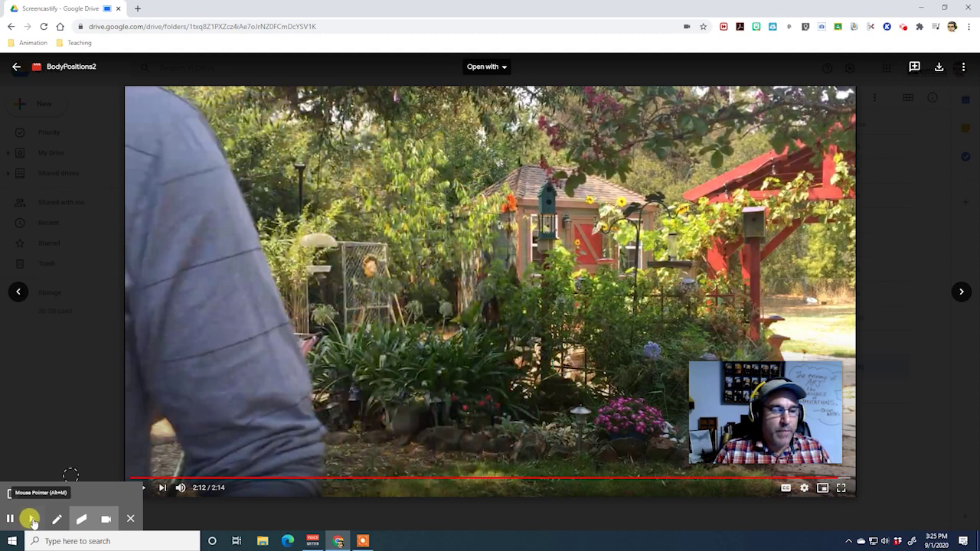
{"action": "left_click", "coordinate": [32, 521]}
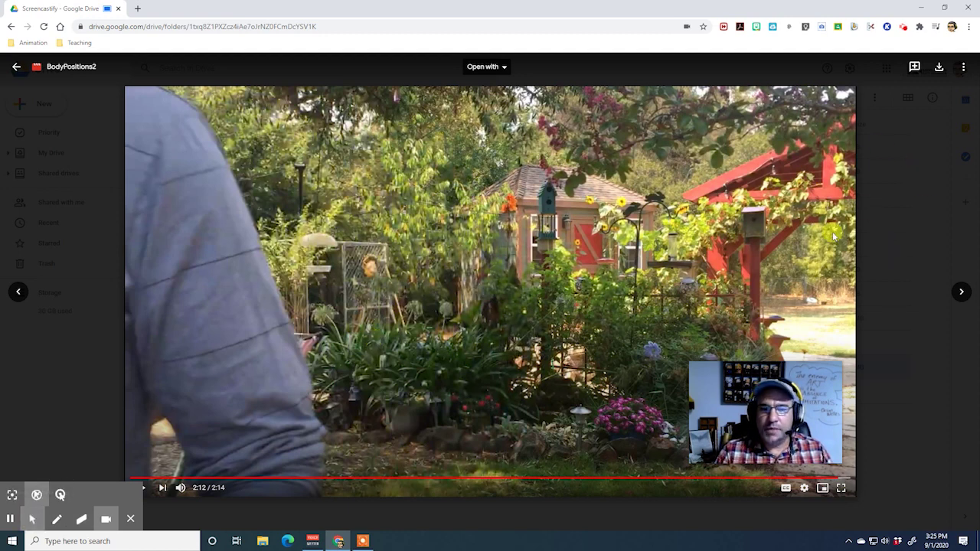
Try the Focus Mouse effect over the paused video and the webcam view, then turn it off
{"action": "left_click", "coordinate": [12, 496]}
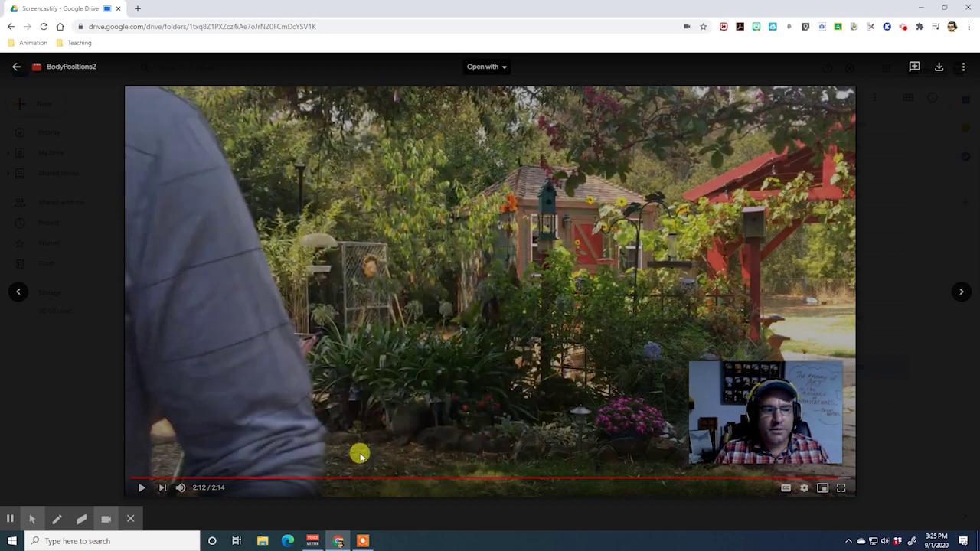
{"action": "mouse_move", "coordinate": [774, 435]}
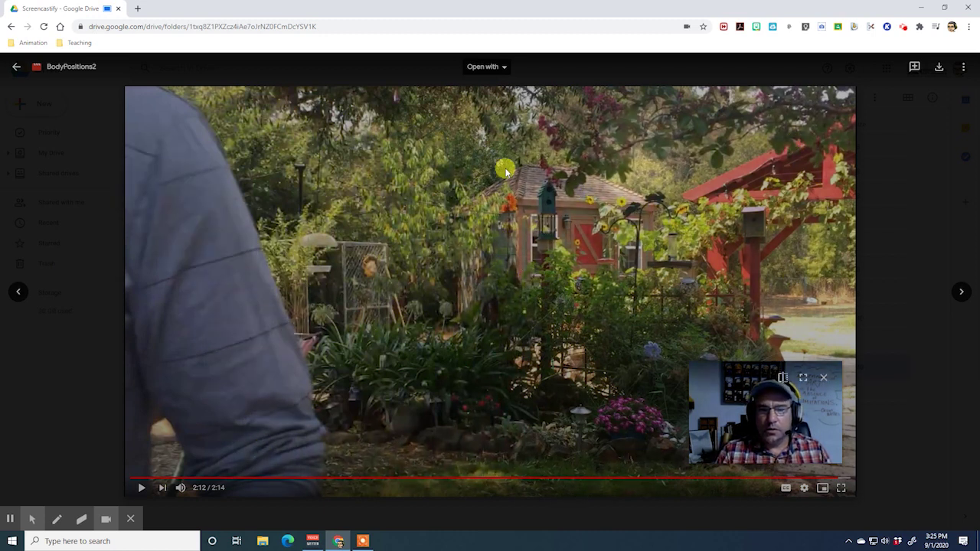
{"action": "mouse_move", "coordinate": [32, 519]}
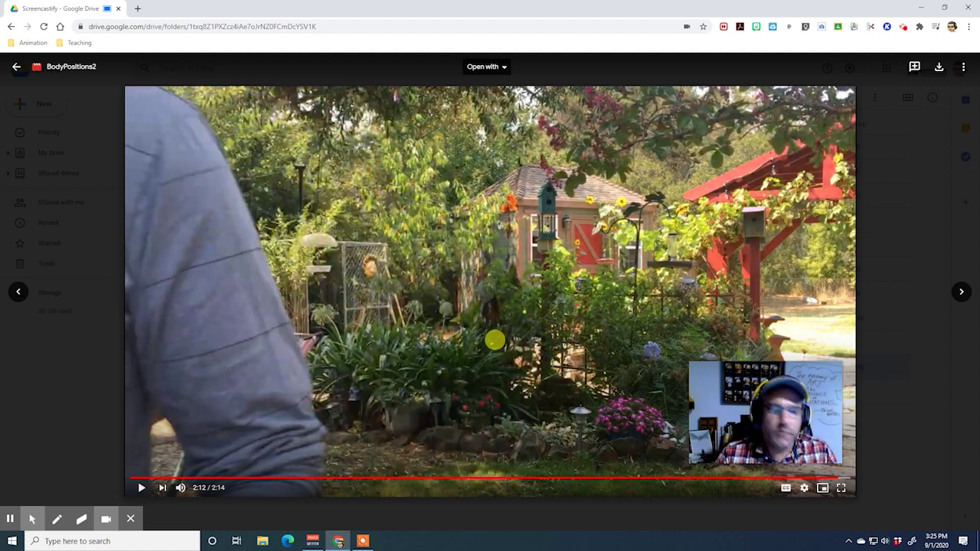
Turn on mouse-click highlighting and test it by restarting the video and pausing it at 0:01
{"action": "mouse_move", "coordinate": [33, 519]}
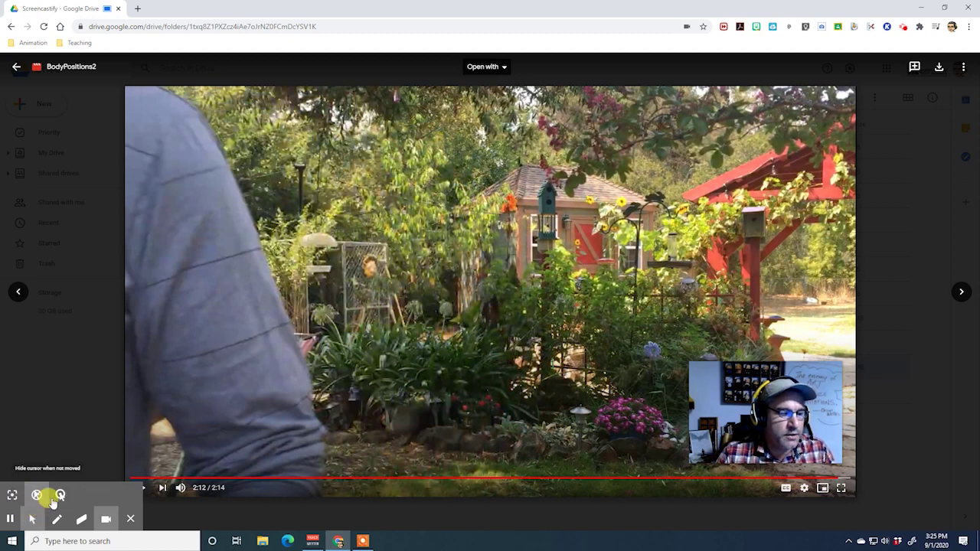
{"action": "left_click", "coordinate": [61, 497]}
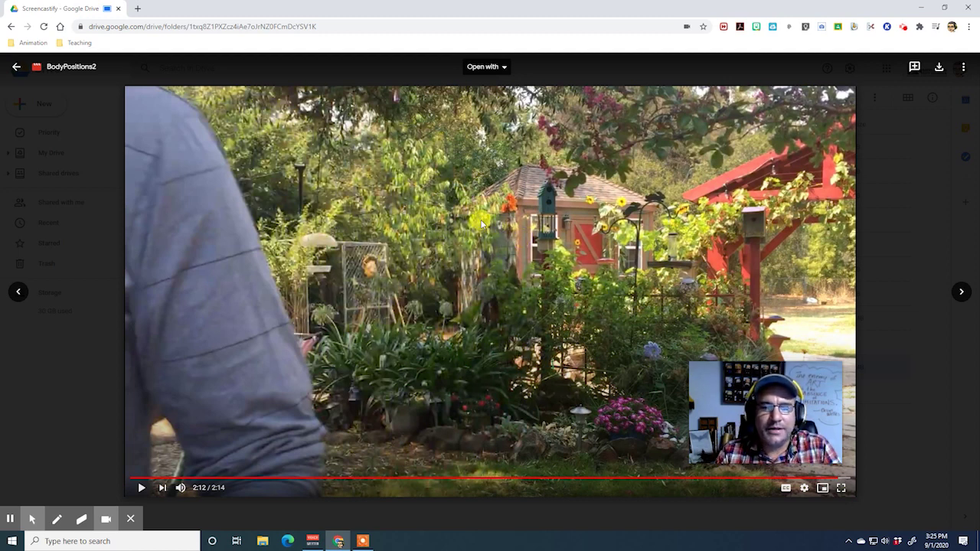
{"action": "left_click", "coordinate": [430, 227]}
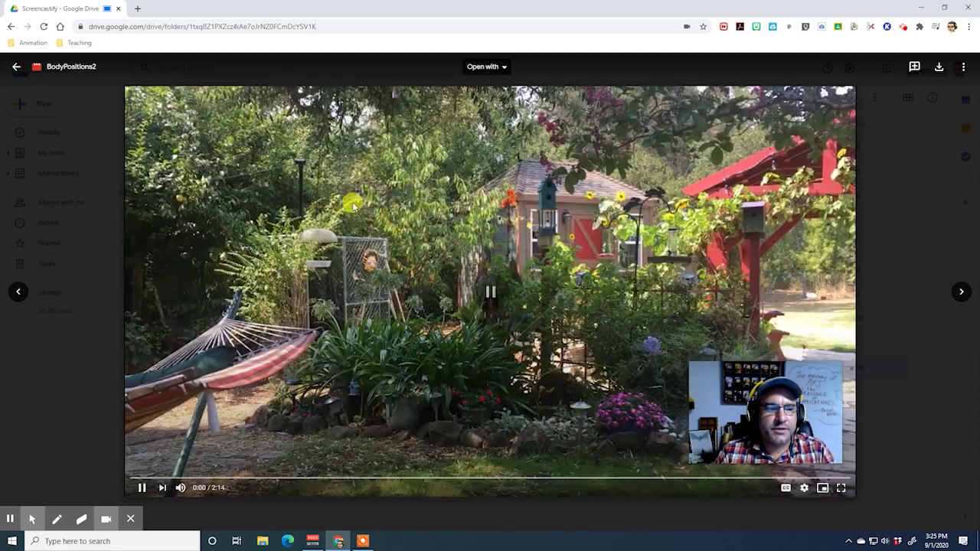
{"action": "left_click", "coordinate": [141, 488]}
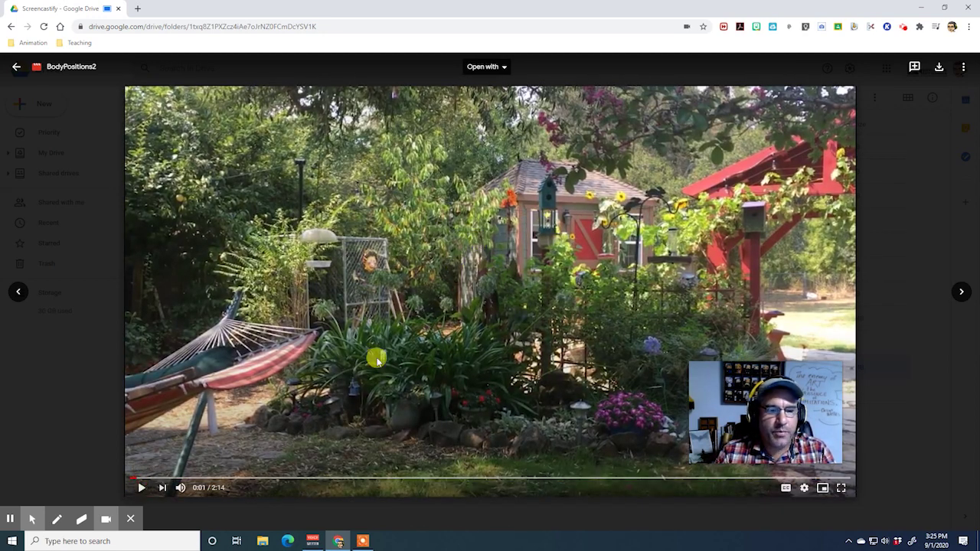
Draw a long, winding blue pen arrow over the video from the hammock, around the pergola and back to the purple flowers
{"action": "mouse_move", "coordinate": [79, 516]}
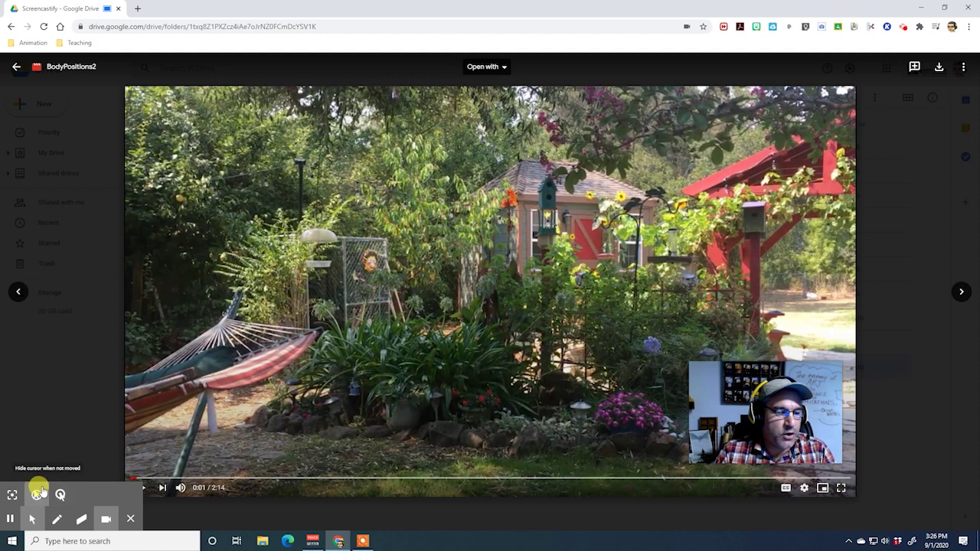
{"action": "left_click", "coordinate": [58, 520]}
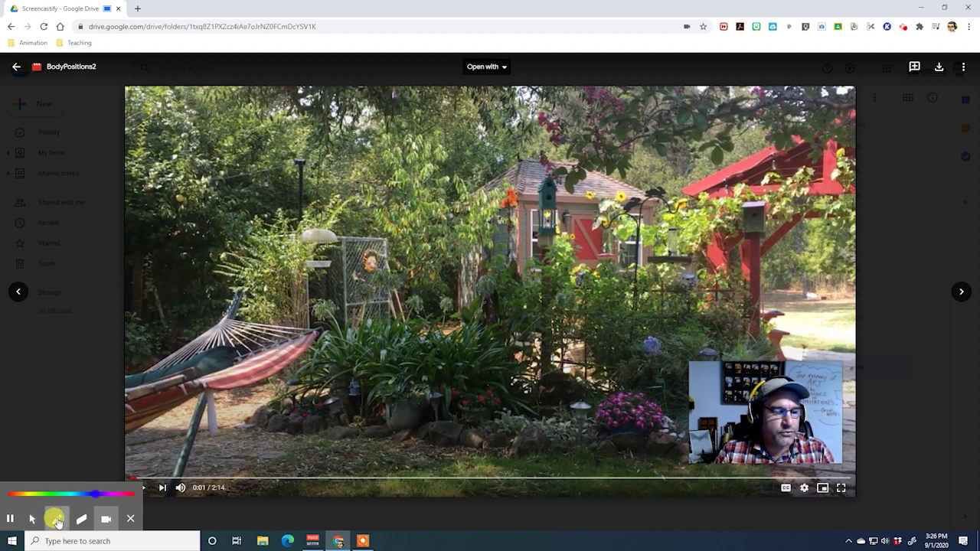
{"action": "left_click_drag", "start_coordinate": [94, 490], "coordinate": [113, 488]}
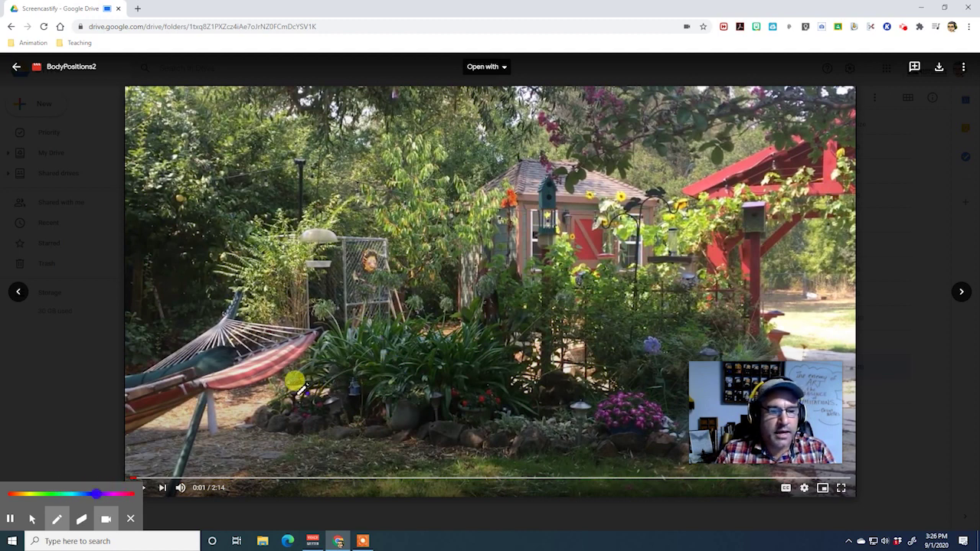
{"action": "left_click_drag", "start_coordinate": [274, 337], "coordinate": [391, 363]}
{"action": "mouse_move", "coordinate": [446, 331]}
{"action": "left_mouse_down"}
{"action": "mouse_move", "coordinate": [766, 206]}
{"action": "mouse_move", "coordinate": [609, 294]}
{"action": "mouse_move", "coordinate": [603, 375]}
{"action": "mouse_move", "coordinate": [676, 359]}
{"action": "mouse_move", "coordinate": [663, 351]}
{"action": "mouse_move", "coordinate": [668, 379]}
{"action": "mouse_move", "coordinate": [646, 356]}
{"action": "left_mouse_up"}
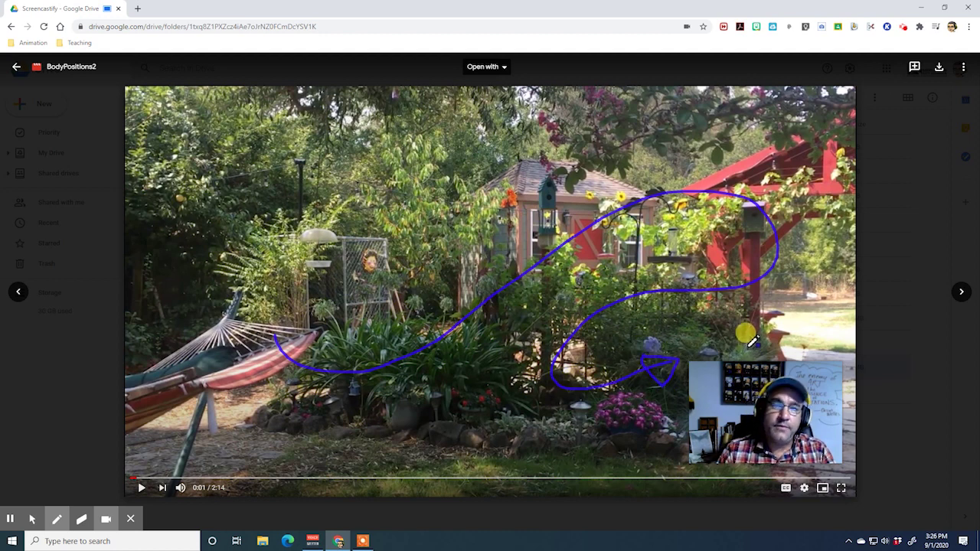
Erase the whole blue arrow from the video and end the recording
{"action": "left_click", "coordinate": [81, 519]}
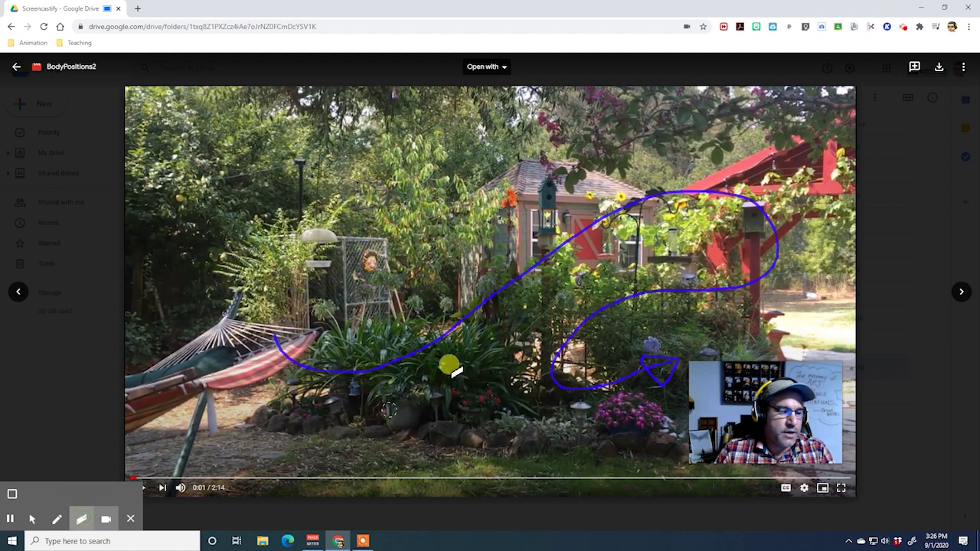
{"action": "mouse_move", "coordinate": [277, 329]}
{"action": "left_mouse_down"}
{"action": "mouse_move", "coordinate": [320, 361]}
{"action": "mouse_move", "coordinate": [380, 359]}
{"action": "mouse_move", "coordinate": [505, 290]}
{"action": "mouse_move", "coordinate": [612, 211]}
{"action": "mouse_move", "coordinate": [582, 228]}
{"action": "mouse_move", "coordinate": [660, 193]}
{"action": "mouse_move", "coordinate": [727, 182]}
{"action": "mouse_move", "coordinate": [774, 209]}
{"action": "mouse_move", "coordinate": [775, 257]}
{"action": "mouse_move", "coordinate": [735, 285]}
{"action": "mouse_move", "coordinate": [774, 226]}
{"action": "mouse_move", "coordinate": [741, 262]}
{"action": "mouse_move", "coordinate": [693, 291]}
{"action": "mouse_move", "coordinate": [638, 294]}
{"action": "mouse_move", "coordinate": [574, 321]}
{"action": "mouse_move", "coordinate": [548, 358]}
{"action": "mouse_move", "coordinate": [570, 386]}
{"action": "mouse_move", "coordinate": [645, 371]}
{"action": "mouse_move", "coordinate": [641, 348]}
{"action": "mouse_move", "coordinate": [668, 377]}
{"action": "mouse_move", "coordinate": [661, 349]}
{"action": "mouse_move", "coordinate": [671, 356]}
{"action": "left_mouse_up"}
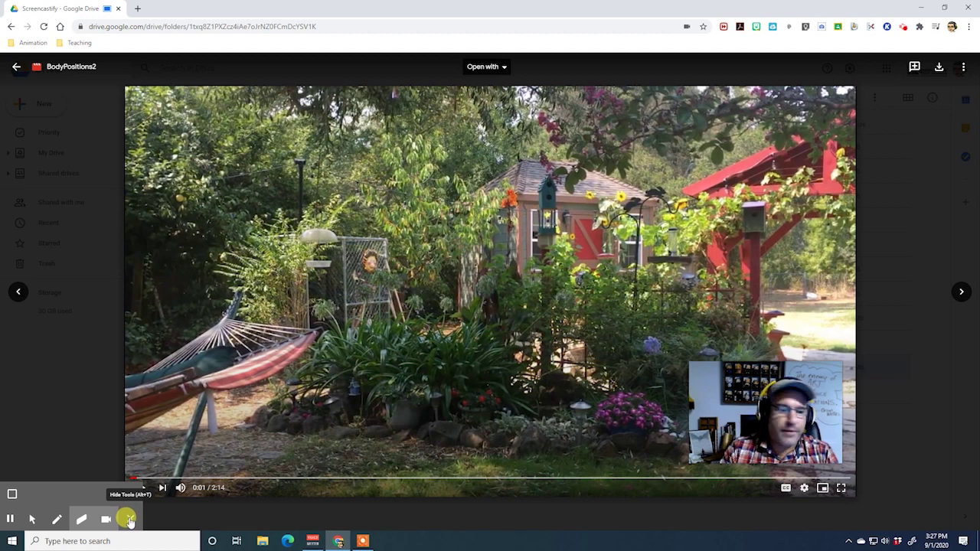
{"action": "left_click", "coordinate": [10, 520]}
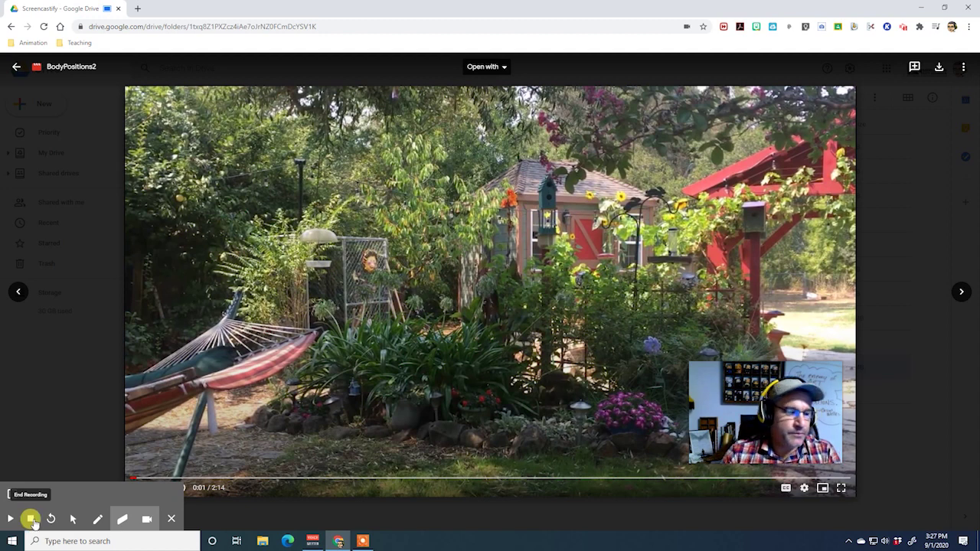
{"action": "left_click", "coordinate": [29, 521]}
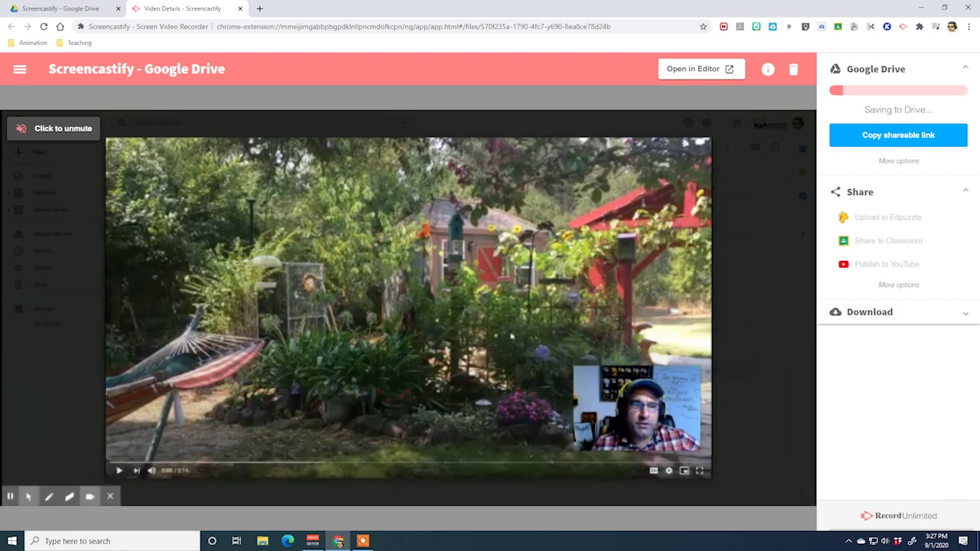
Pause the recording's preview at 00:27, then expand the additional share options for review and collapse them
{"action": "mouse_move", "coordinate": [652, 389]}
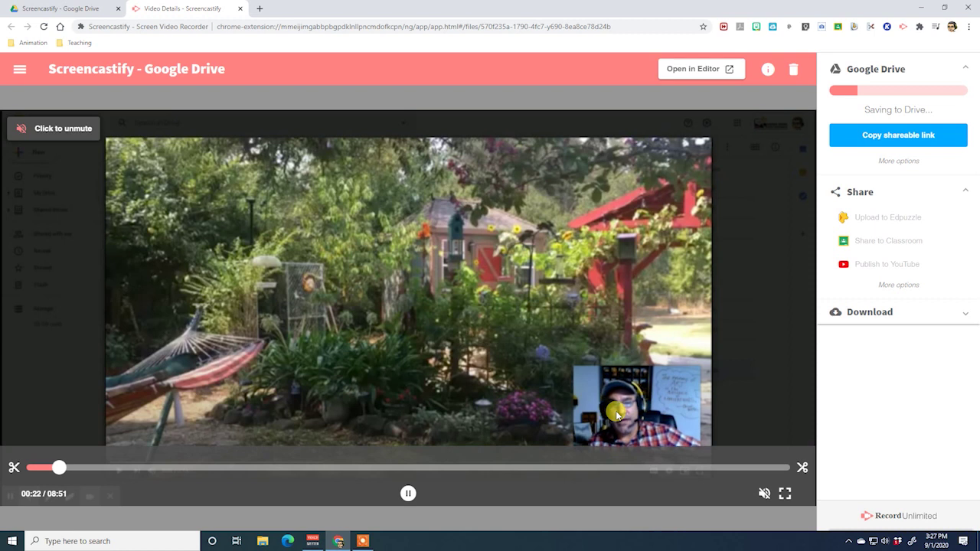
{"action": "left_click", "coordinate": [407, 494]}
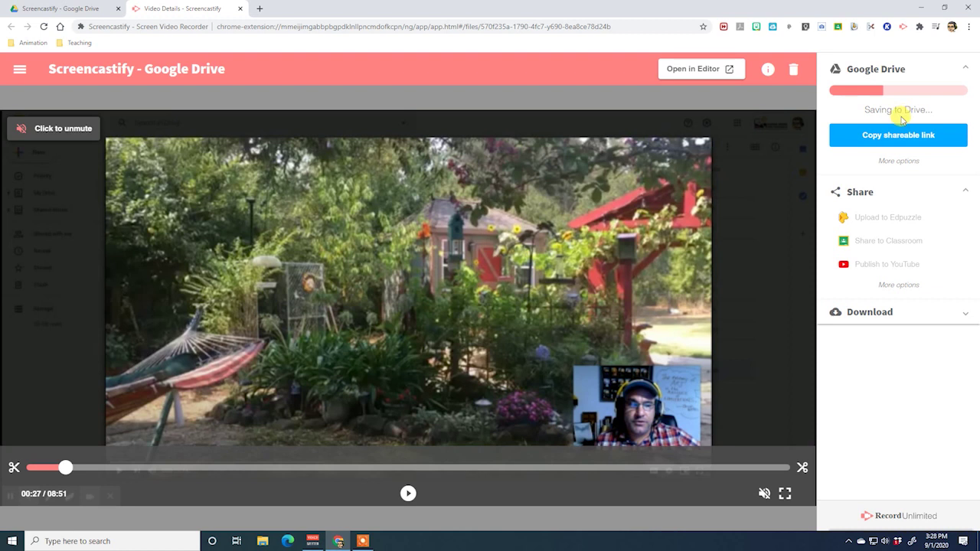
{"action": "left_click", "coordinate": [842, 143]}
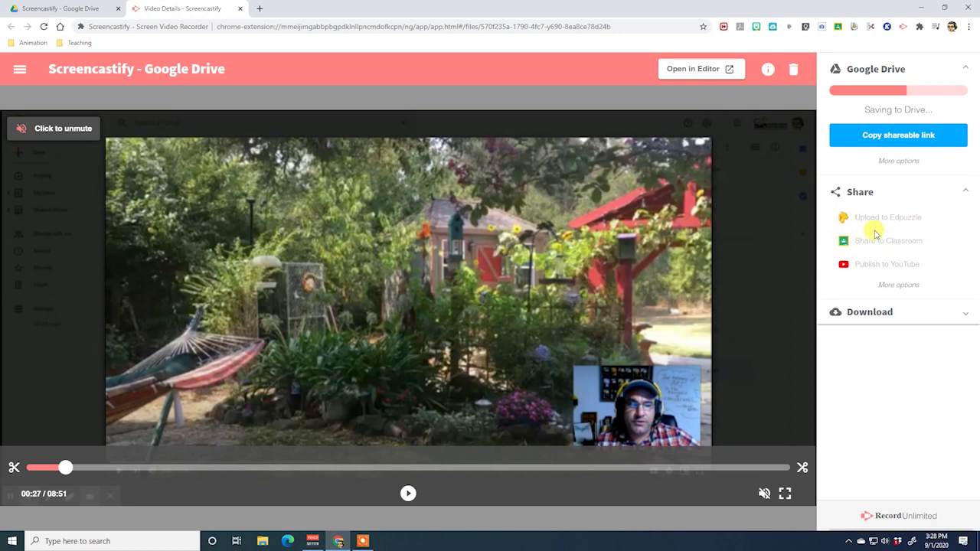
{"action": "left_click", "coordinate": [908, 286]}
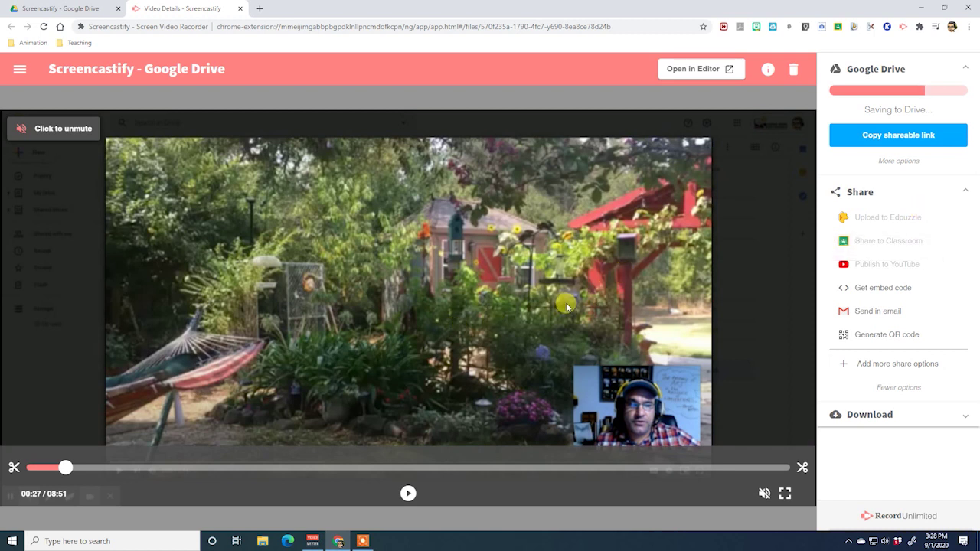
{"action": "left_click", "coordinate": [898, 387]}
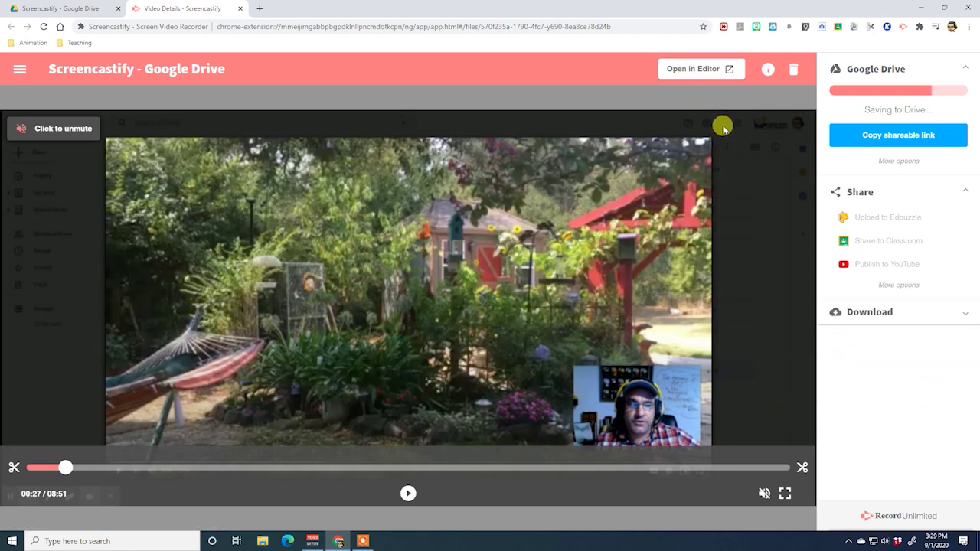
Open the recording in the editor once its upload to Drive is complete
{"action": "left_click", "coordinate": [700, 69]}
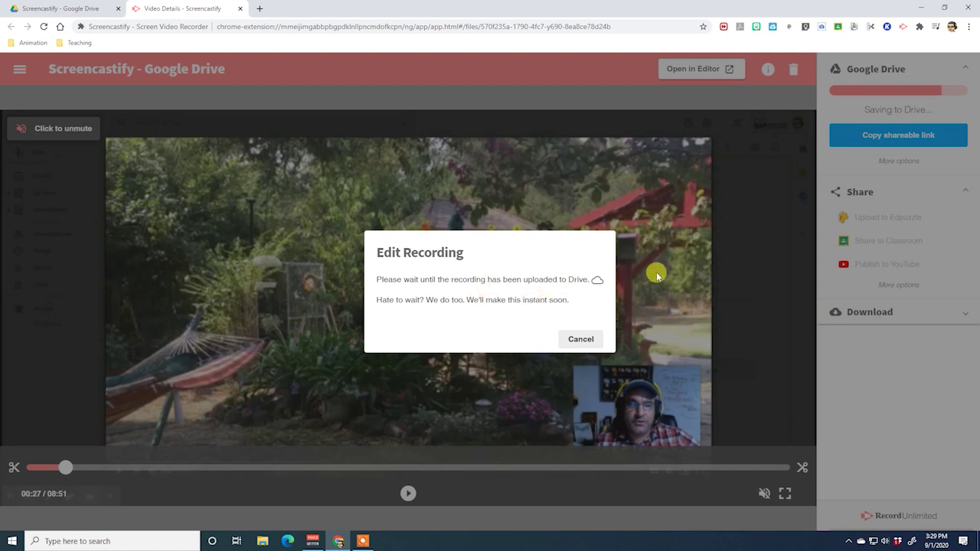
{"action": "left_click", "coordinate": [677, 211]}
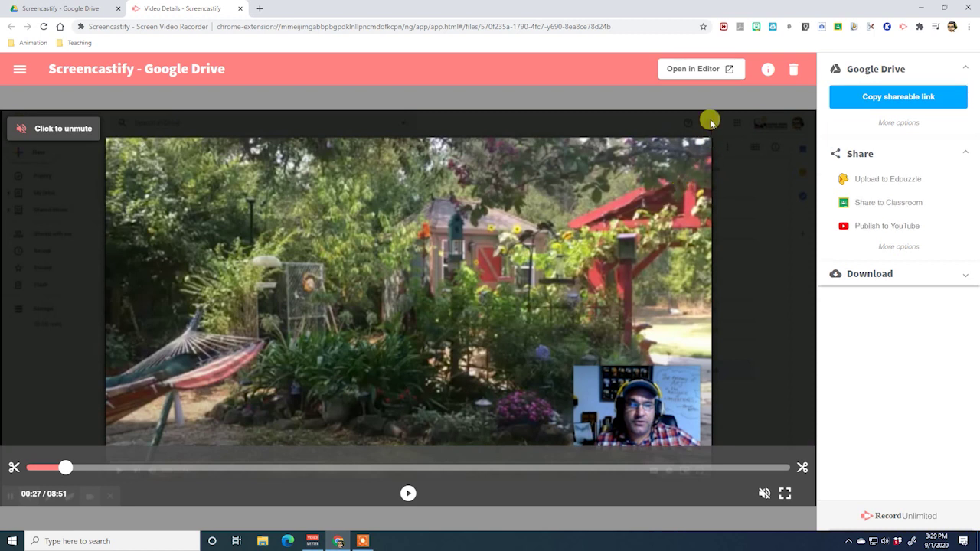
{"action": "left_click", "coordinate": [696, 68]}
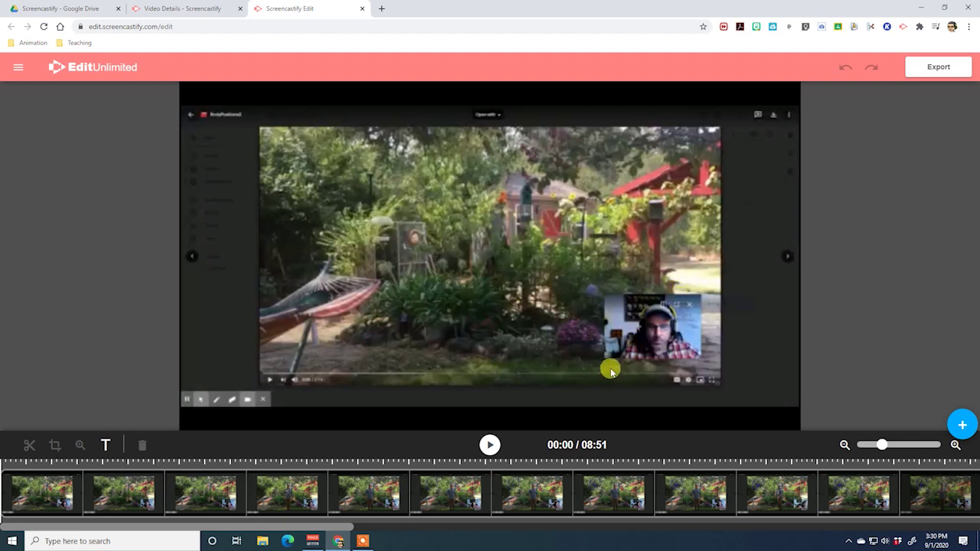
Import the Particles_47 video from the Screencastify folder in Google Drive as a new clip on the timeline
{"action": "left_click", "coordinate": [134, 490]}
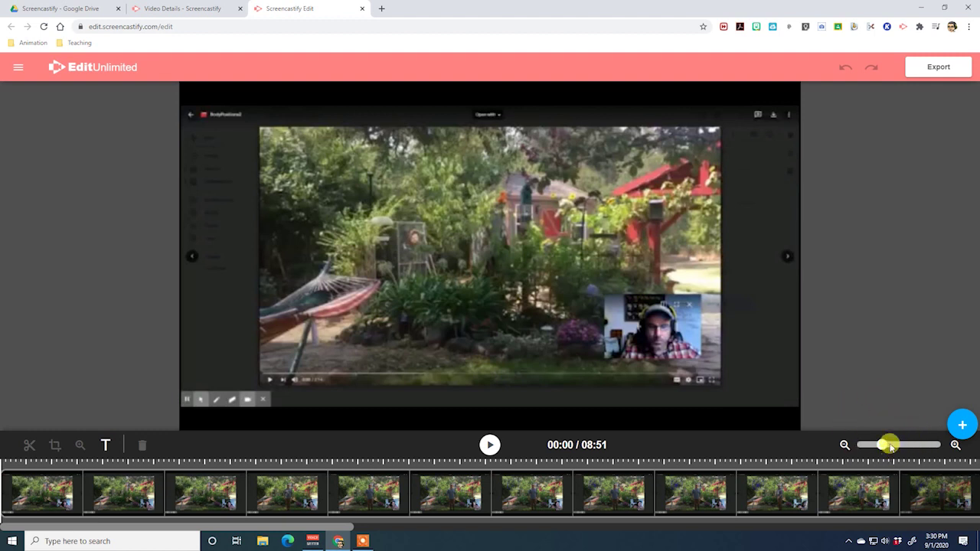
{"action": "left_click_drag", "start_coordinate": [880, 442], "coordinate": [861, 442]}
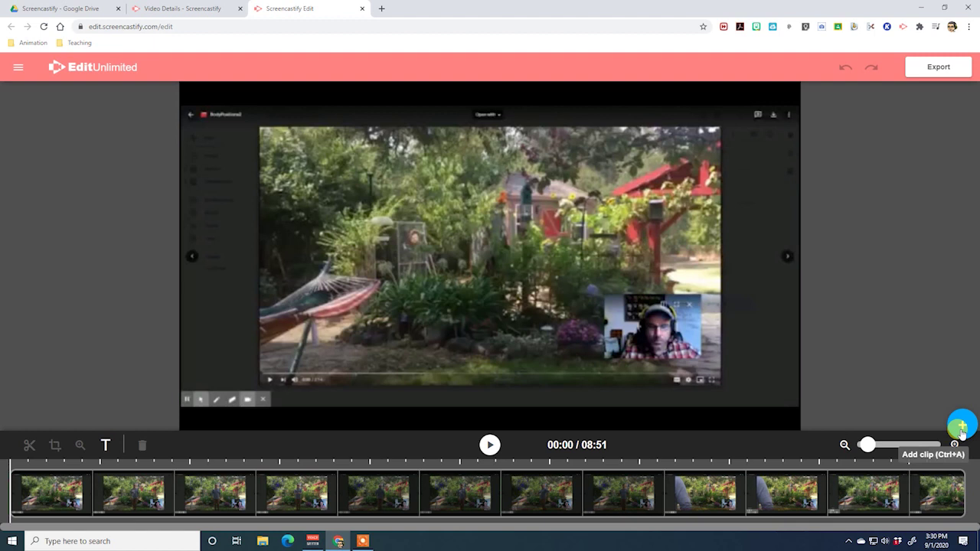
{"action": "left_click", "coordinate": [962, 426]}
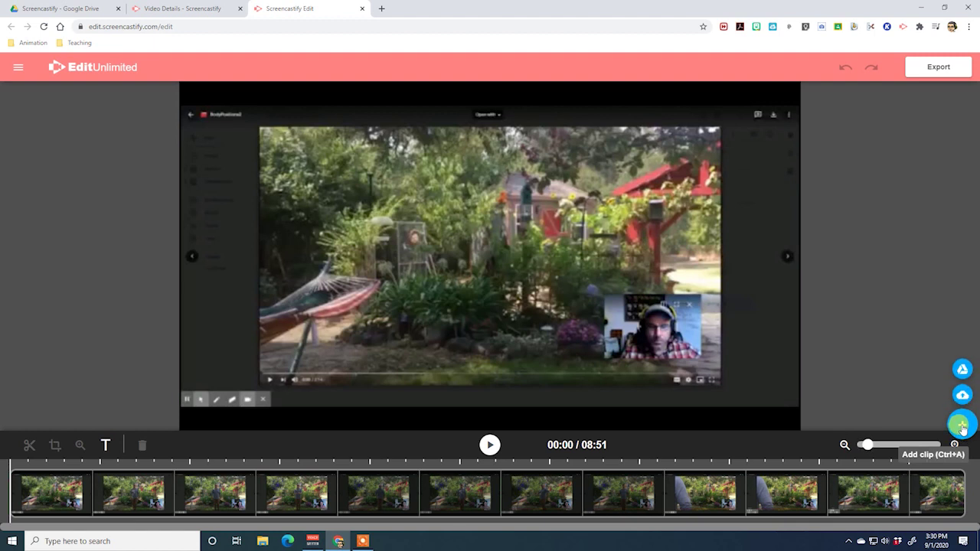
{"action": "left_click", "coordinate": [962, 370]}
{"action": "double_click", "coordinate": [413, 262]}
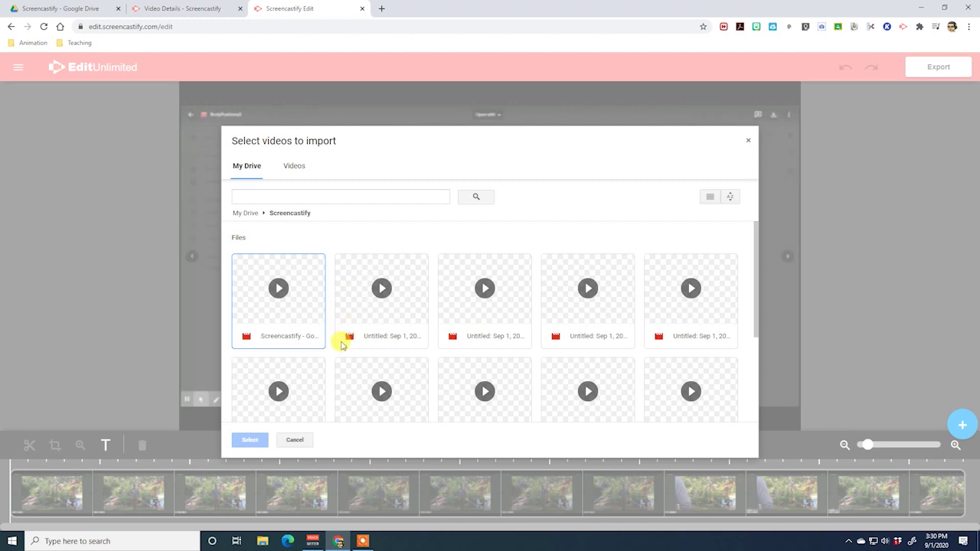
{"action": "scroll", "coordinate": [368, 340], "scroll_direction": "down", "scroll_amount": 2}
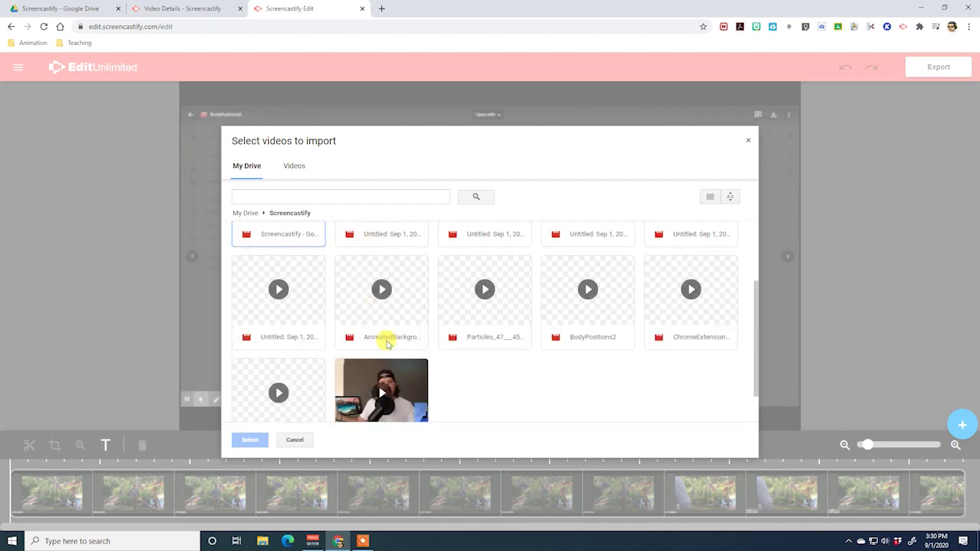
{"action": "left_click", "coordinate": [486, 318]}
{"action": "left_click", "coordinate": [259, 444]}
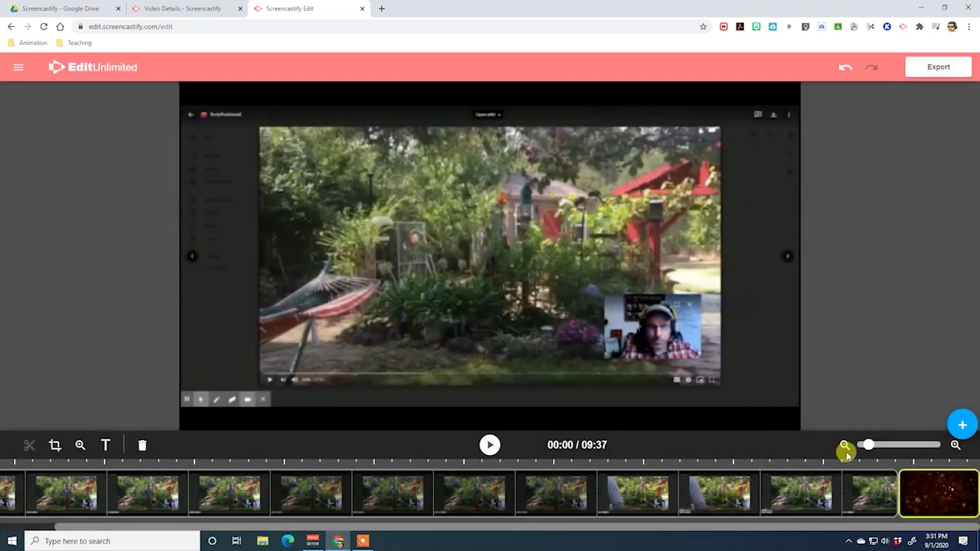
Move the particles clip to the start of the timeline and trim about 39 seconds off the recording clip's beginning
{"action": "left_click", "coordinate": [915, 490]}
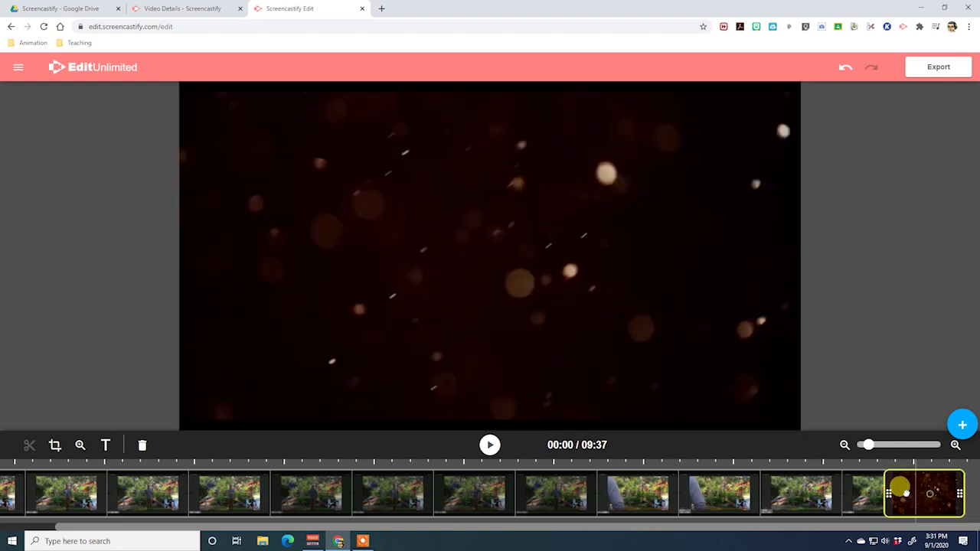
{"action": "left_click_drag", "start_coordinate": [930, 497], "coordinate": [11, 537]}
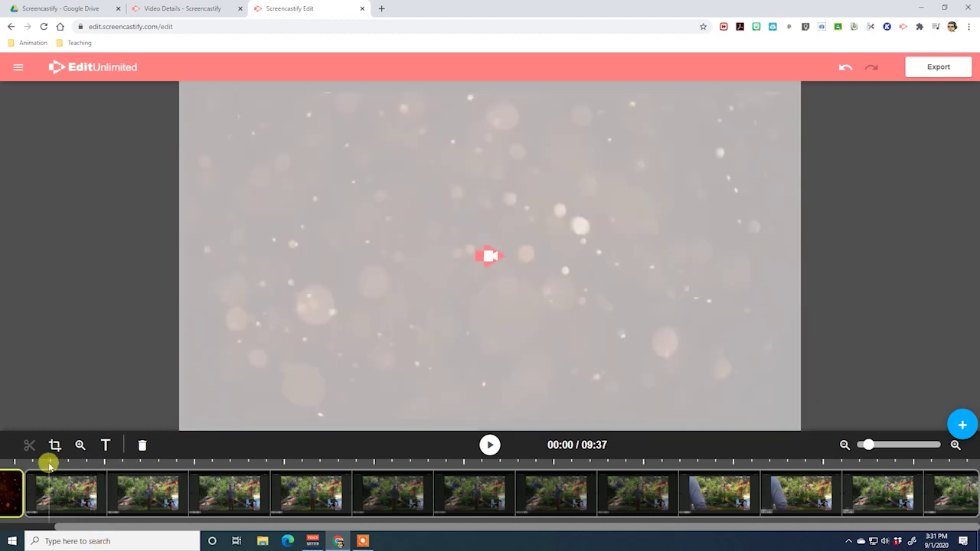
{"action": "left_click", "coordinate": [21, 461]}
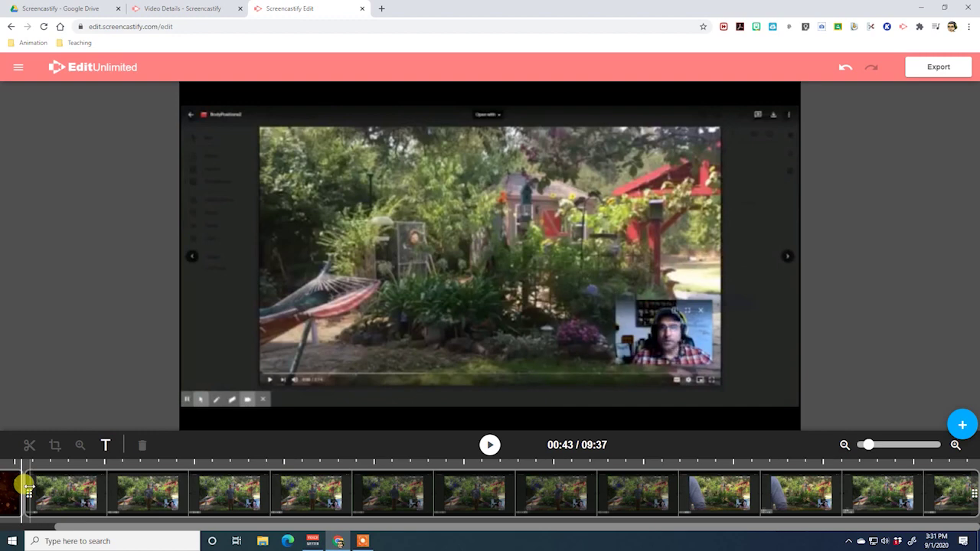
{"action": "left_click_drag", "start_coordinate": [27, 487], "coordinate": [97, 494]}
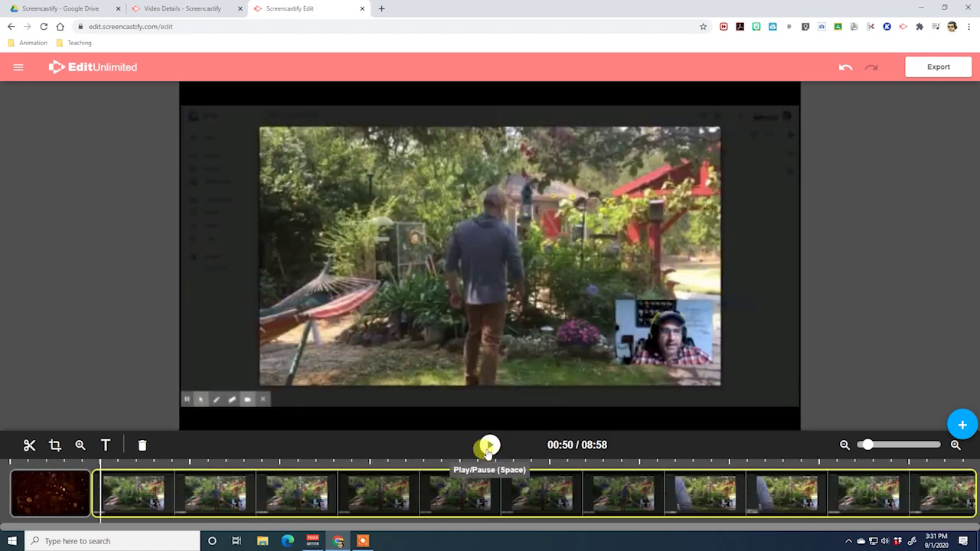
Preview the particles clip from 00:12 and pause it at 00:14
{"action": "left_click", "coordinate": [32, 461]}
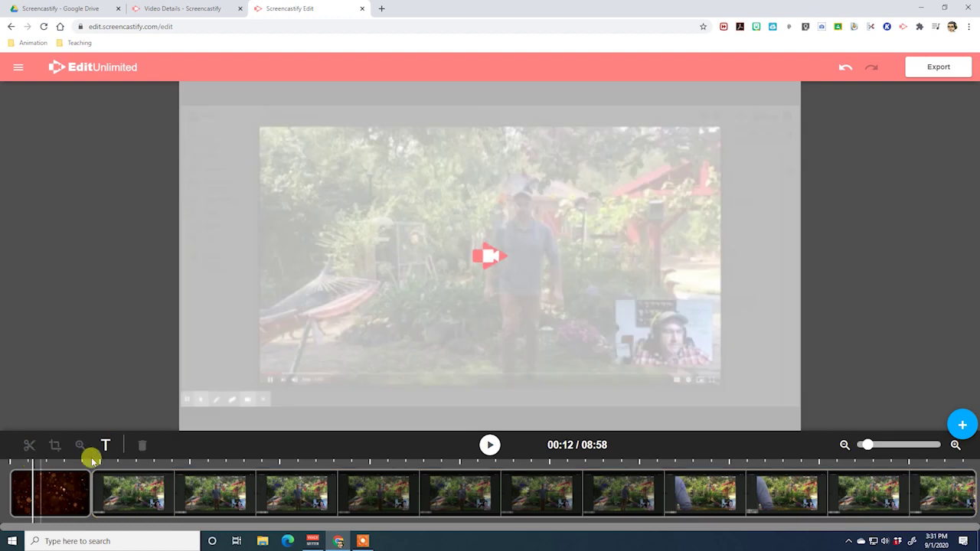
{"action": "left_click", "coordinate": [491, 447]}
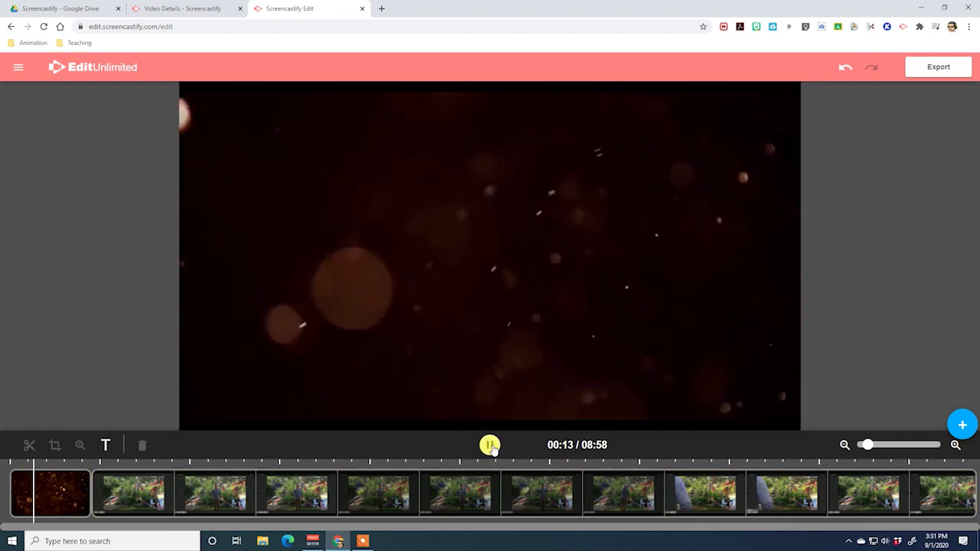
{"action": "left_click", "coordinate": [488, 446]}
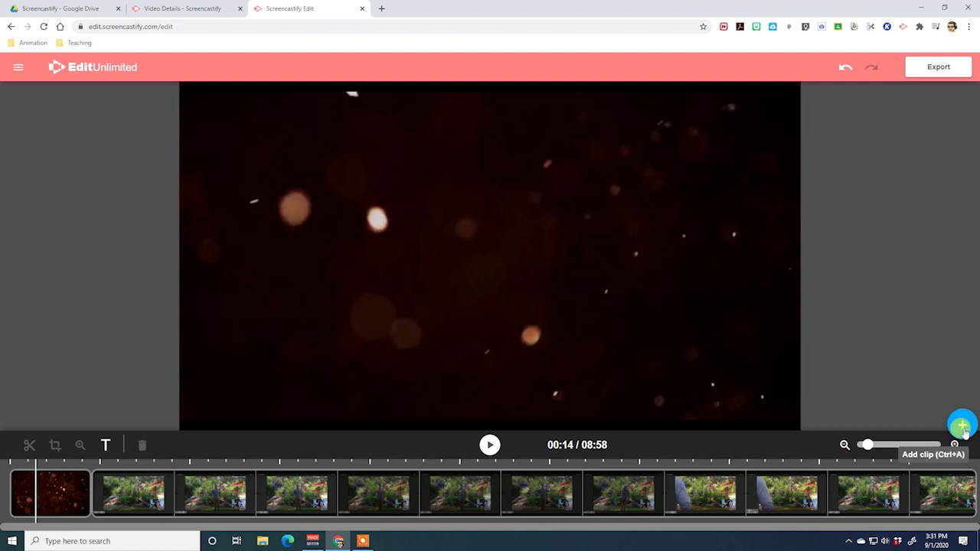
Add the text "Body Positions" at 00:09 over the particles clip and make it bold
{"action": "left_click", "coordinate": [38, 465]}
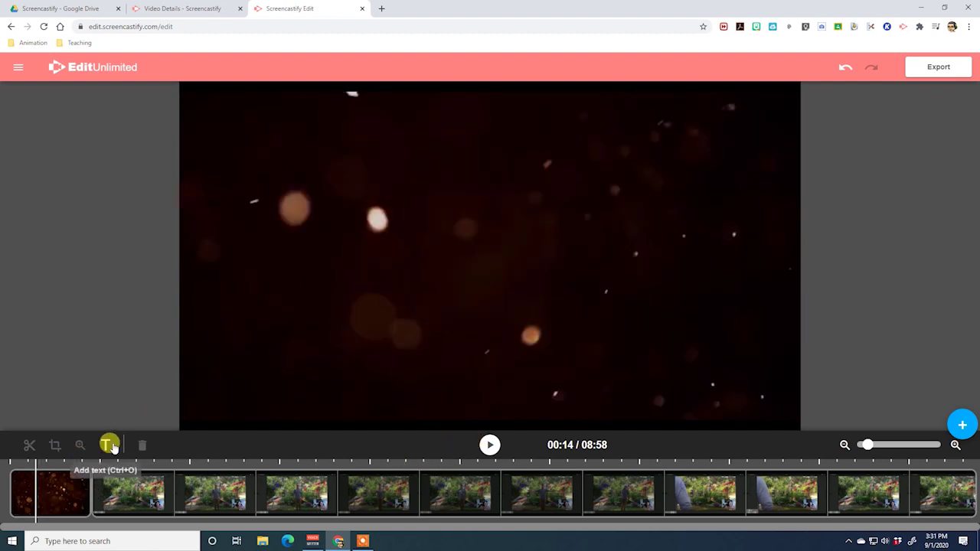
{"action": "left_click", "coordinate": [28, 462]}
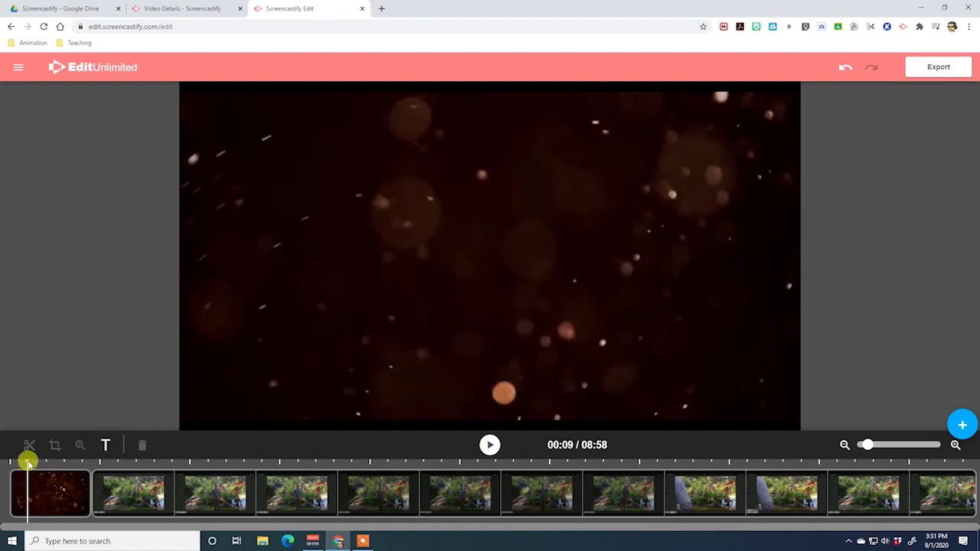
{"action": "left_click", "coordinate": [105, 446]}
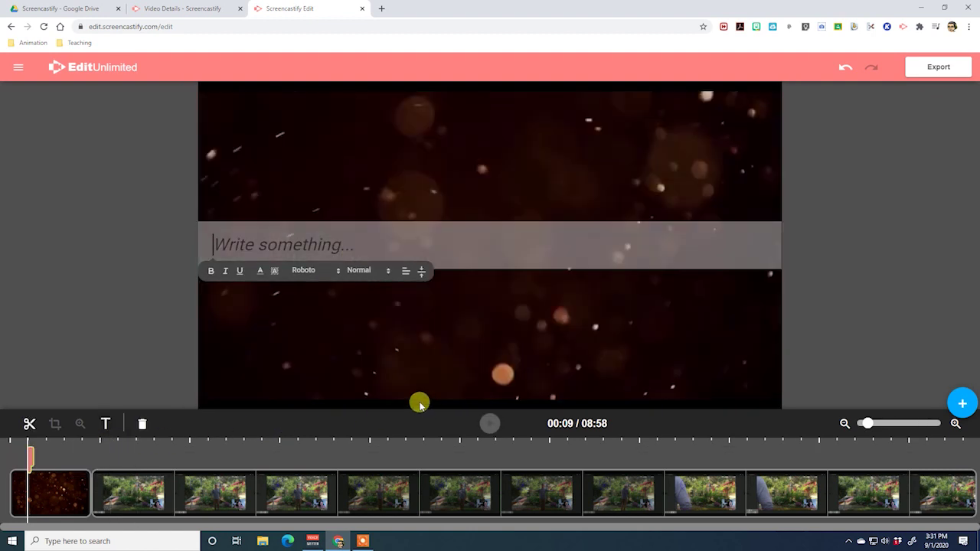
{"action": "type", "text": "Body Positions"}
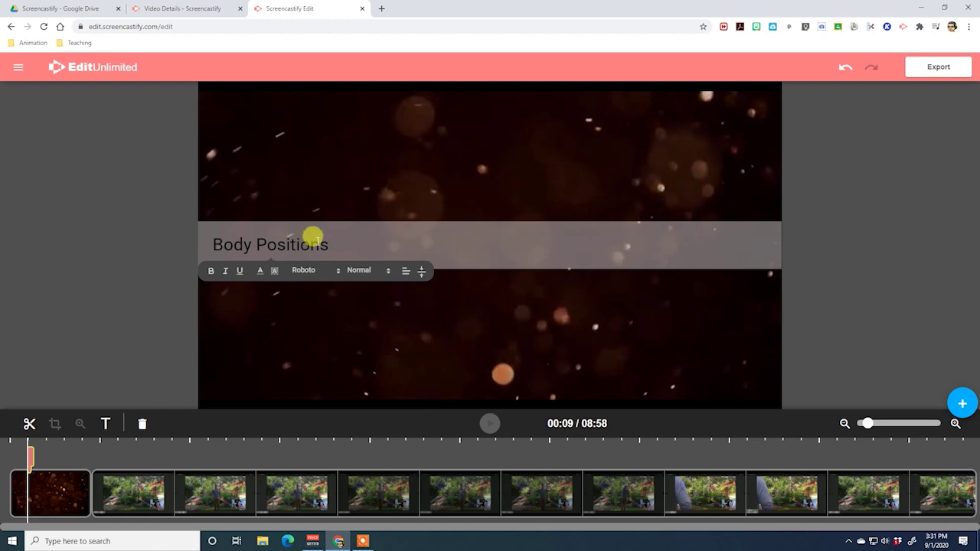
{"action": "left_click_drag", "start_coordinate": [328, 244], "coordinate": [199, 249]}
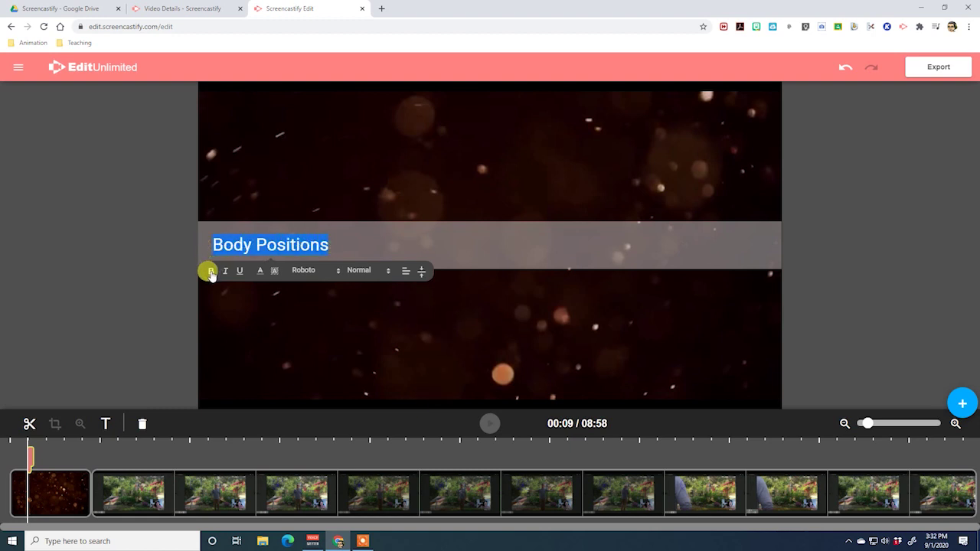
{"action": "left_click", "coordinate": [211, 270]}
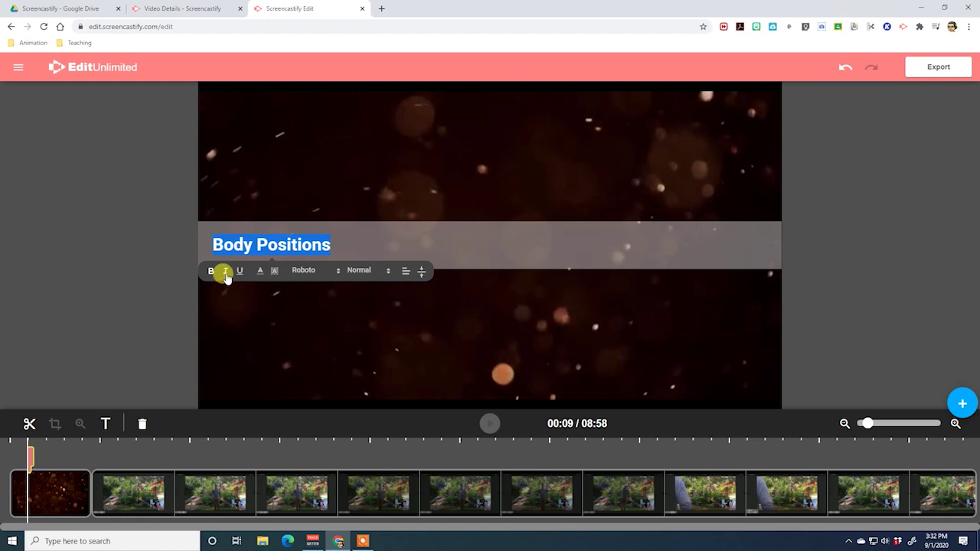
Leave the "Body Positions" title non-italic and set its text color to white
{"action": "left_click", "coordinate": [225, 272]}
{"action": "left_click", "coordinate": [226, 273]}
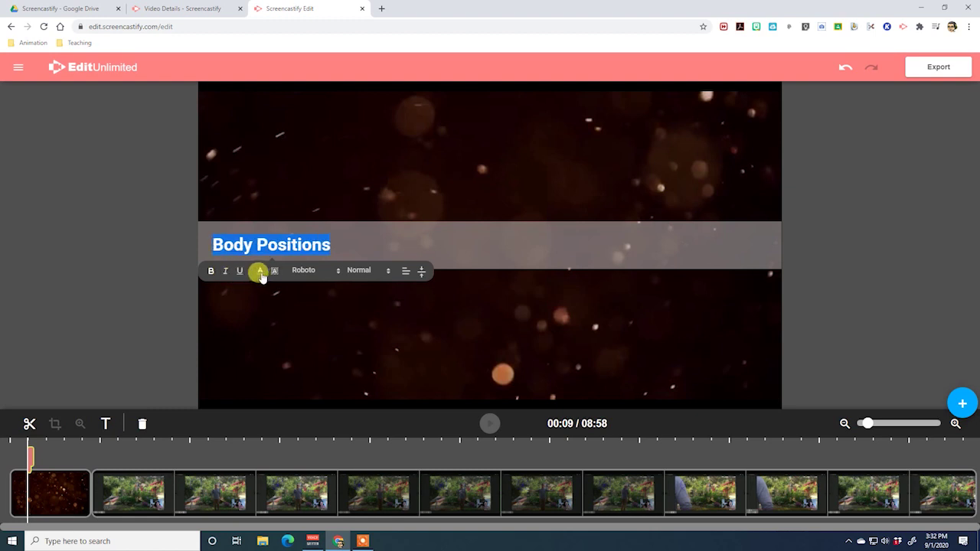
{"action": "left_click", "coordinate": [259, 272]}
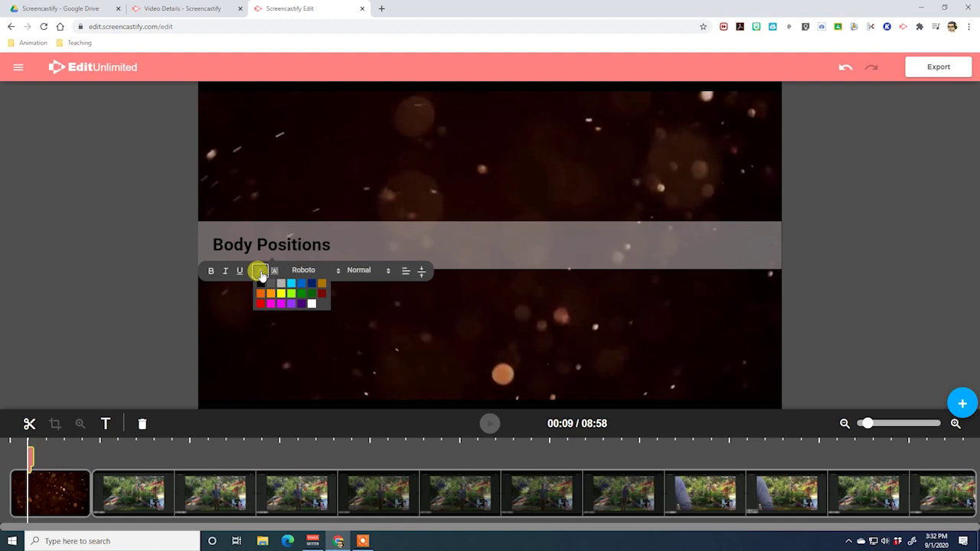
{"action": "left_click", "coordinate": [311, 304]}
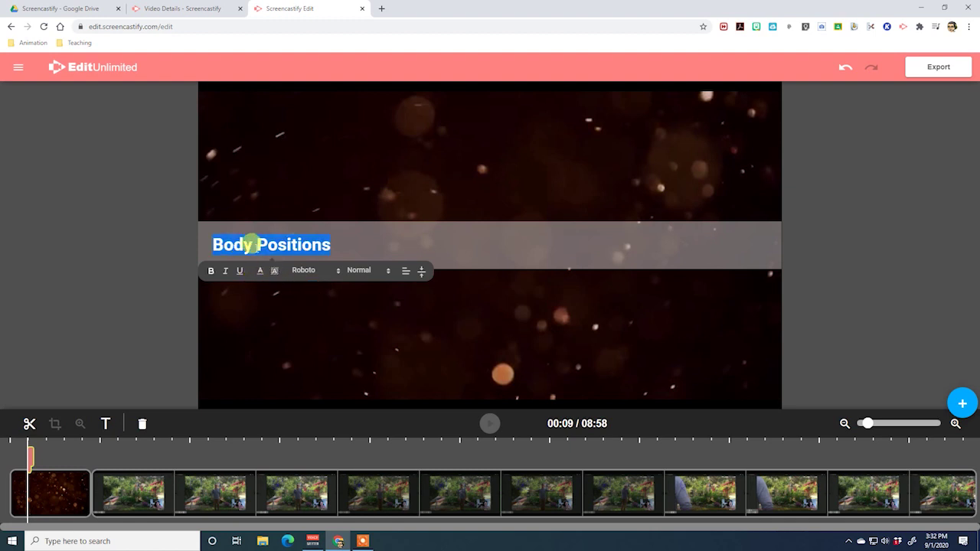
Add a space before and after the "Body Positions" text and give it a black background color
{"action": "left_click", "coordinate": [209, 242]}
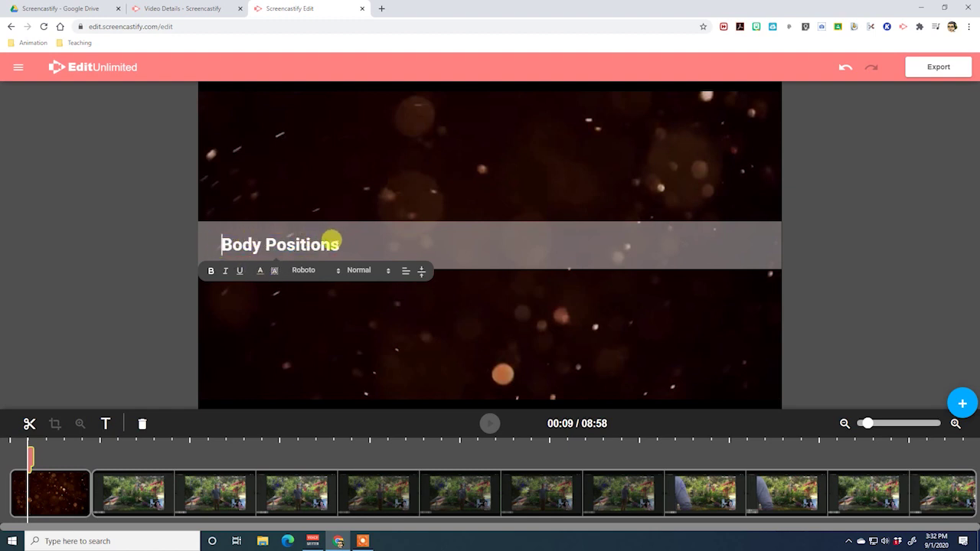
{"action": "left_click", "coordinate": [354, 241]}
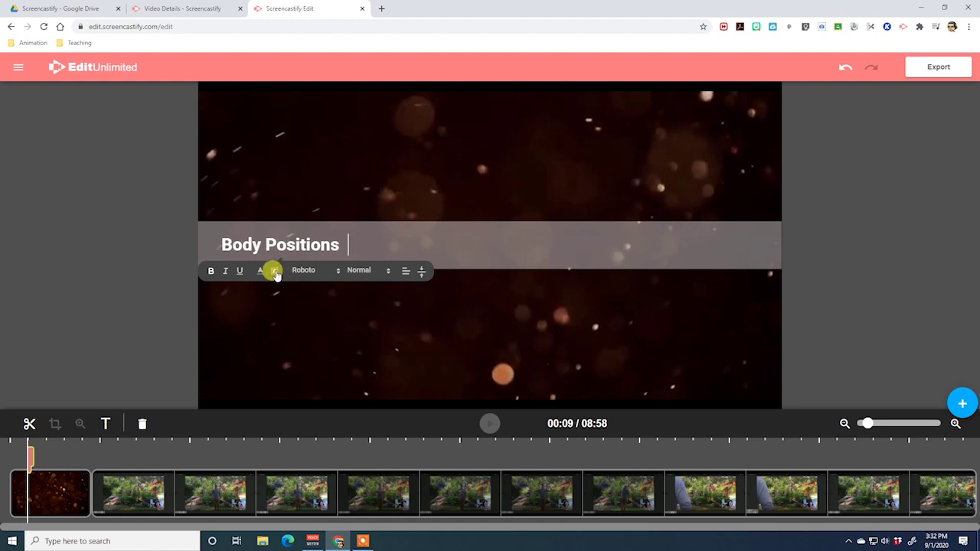
{"action": "left_click_drag", "start_coordinate": [208, 239], "coordinate": [315, 235]}
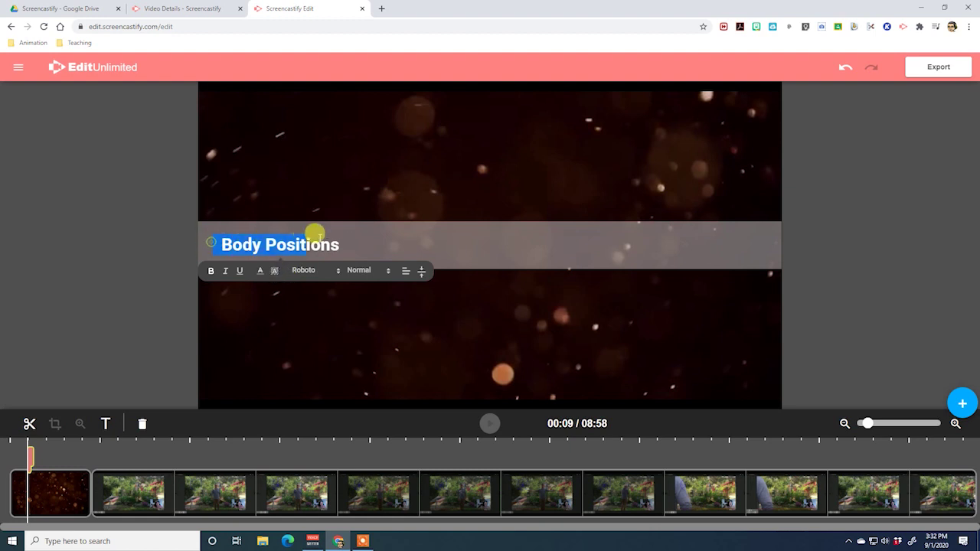
{"action": "left_click", "coordinate": [275, 273]}
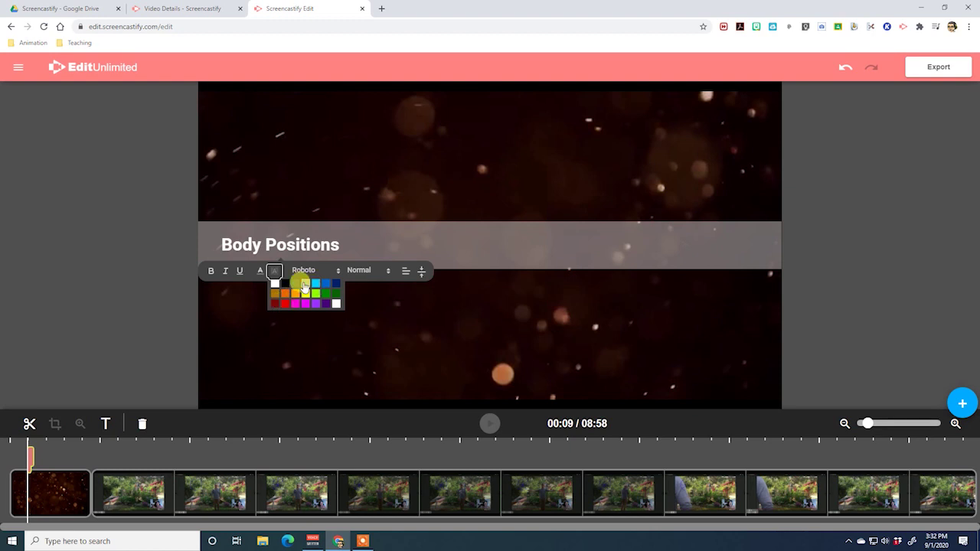
{"action": "left_click", "coordinate": [285, 285]}
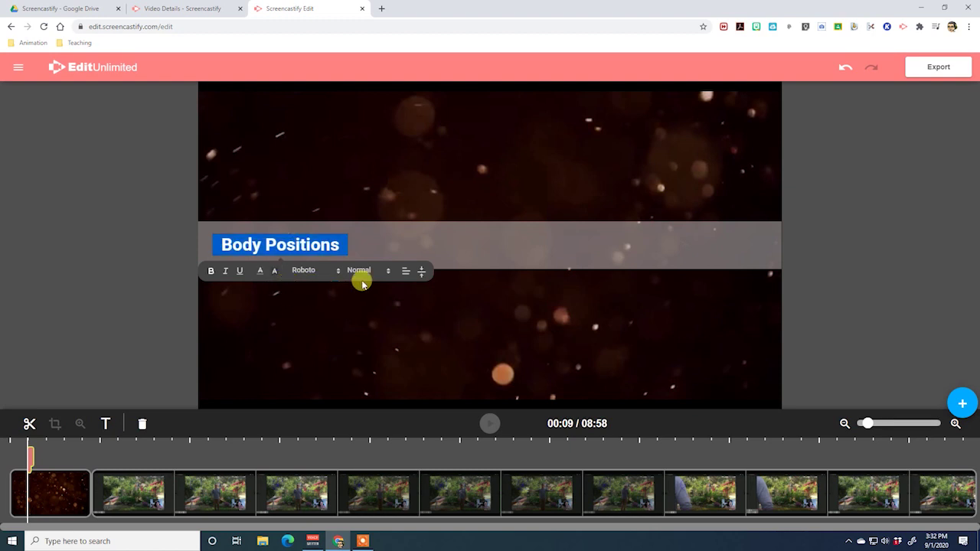
Change the title's font to Chonburi and its size to Huge
{"action": "left_click", "coordinate": [303, 272]}
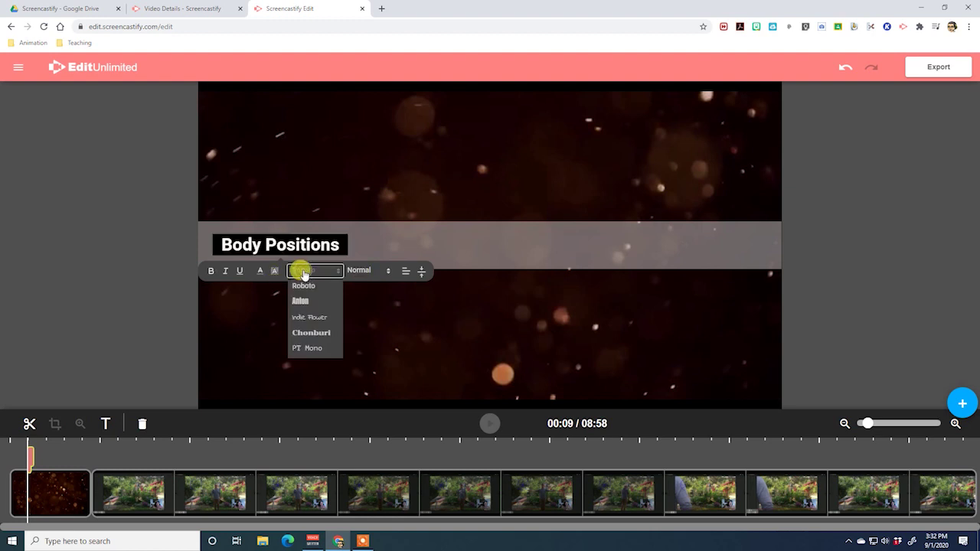
{"action": "left_click", "coordinate": [304, 334]}
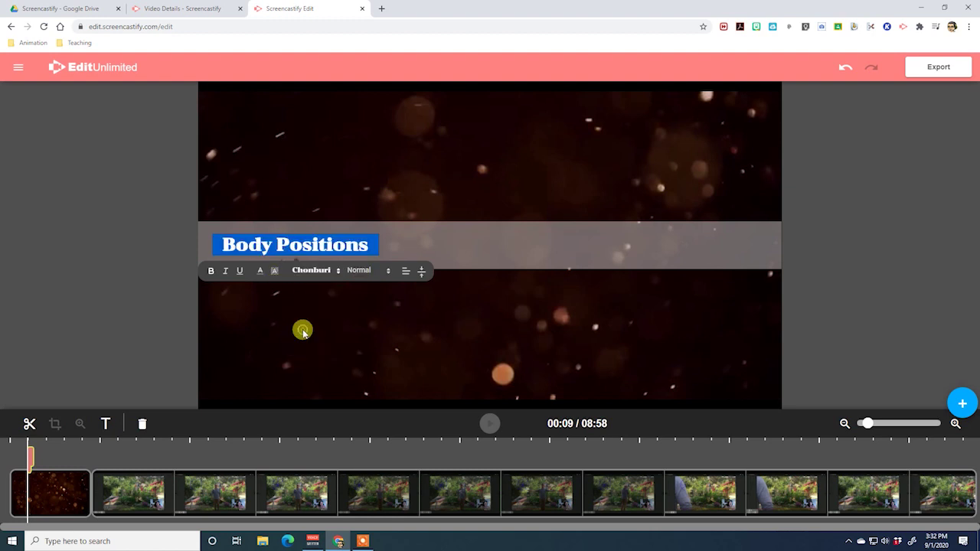
{"action": "left_click", "coordinate": [359, 272]}
{"action": "left_click", "coordinate": [358, 302]}
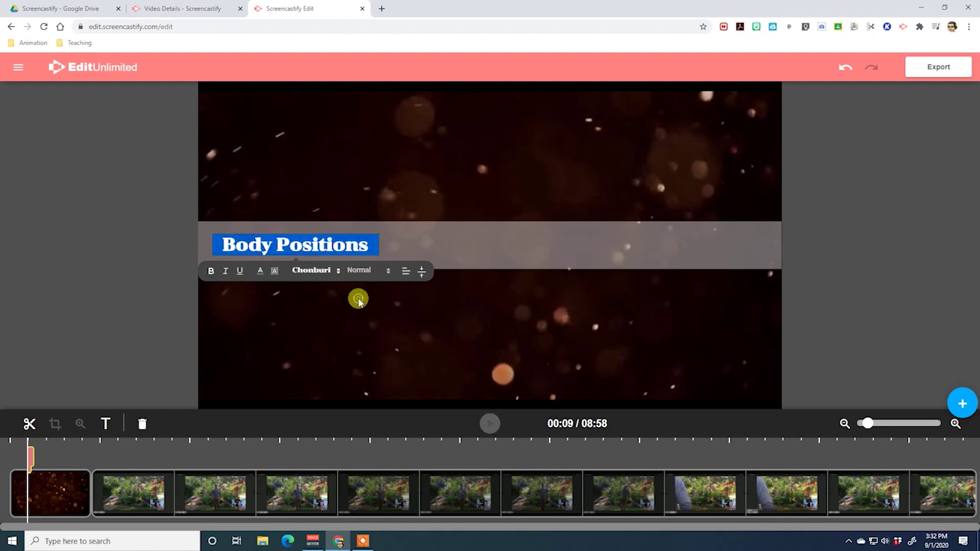
{"action": "left_click", "coordinate": [383, 271]}
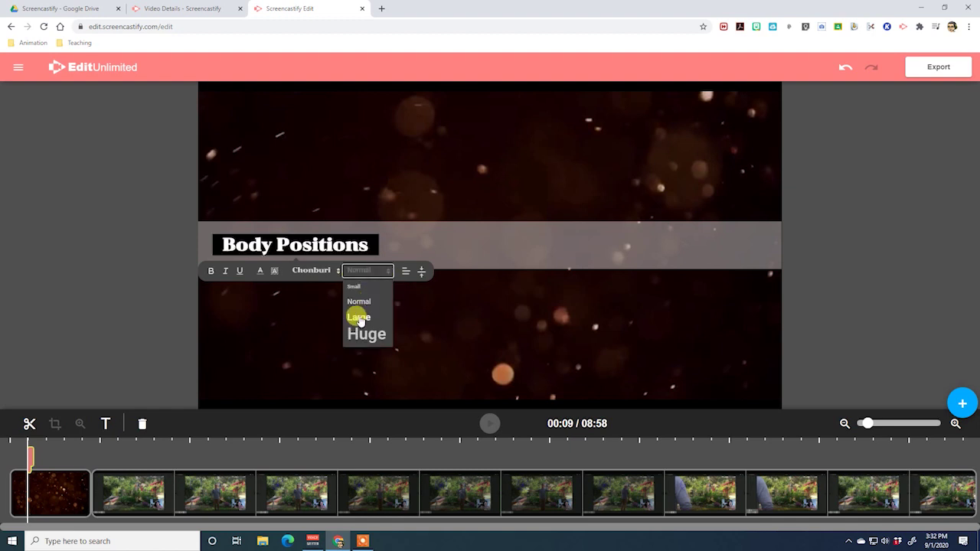
{"action": "left_click", "coordinate": [360, 317]}
{"action": "left_click", "coordinate": [404, 275]}
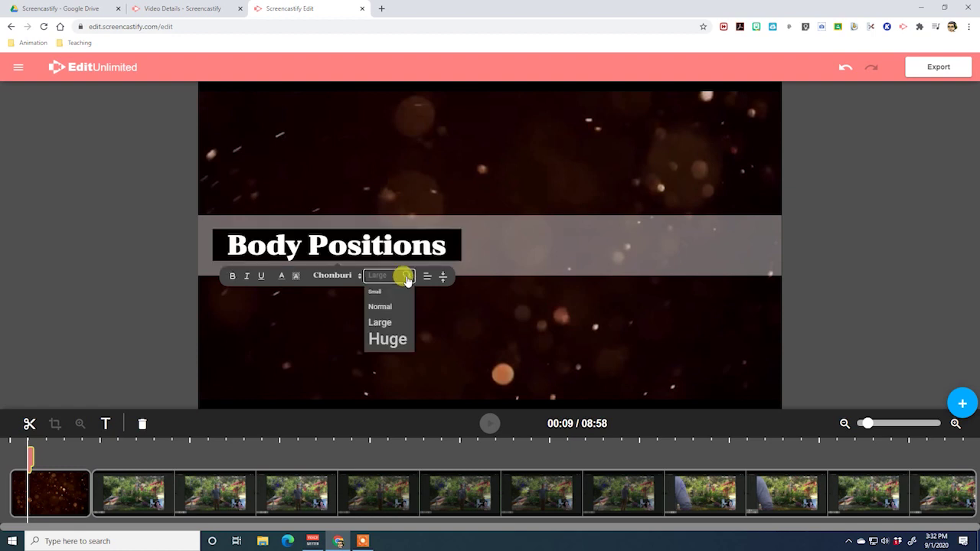
{"action": "left_click", "coordinate": [382, 338]}
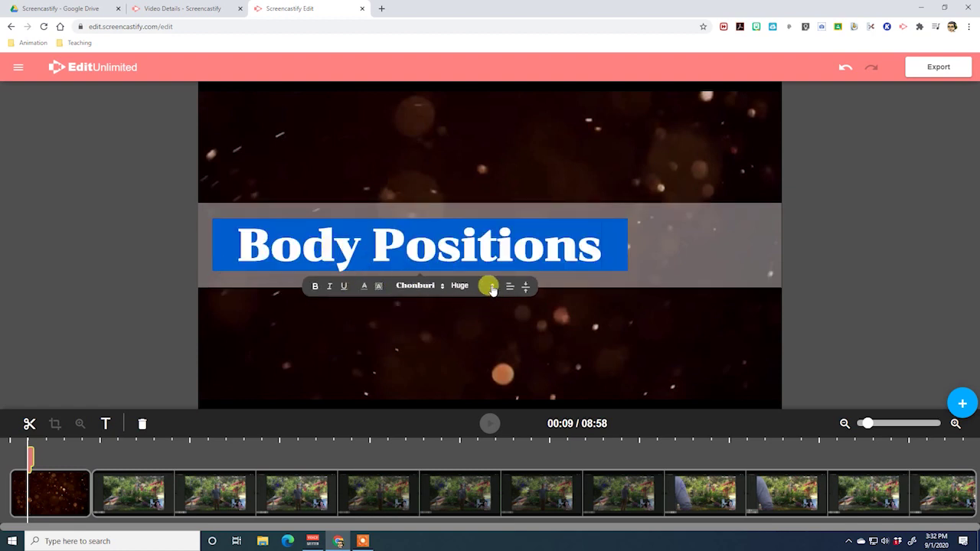
Center the title horizontally in the frame and finish editing the text
{"action": "left_click", "coordinate": [508, 288]}
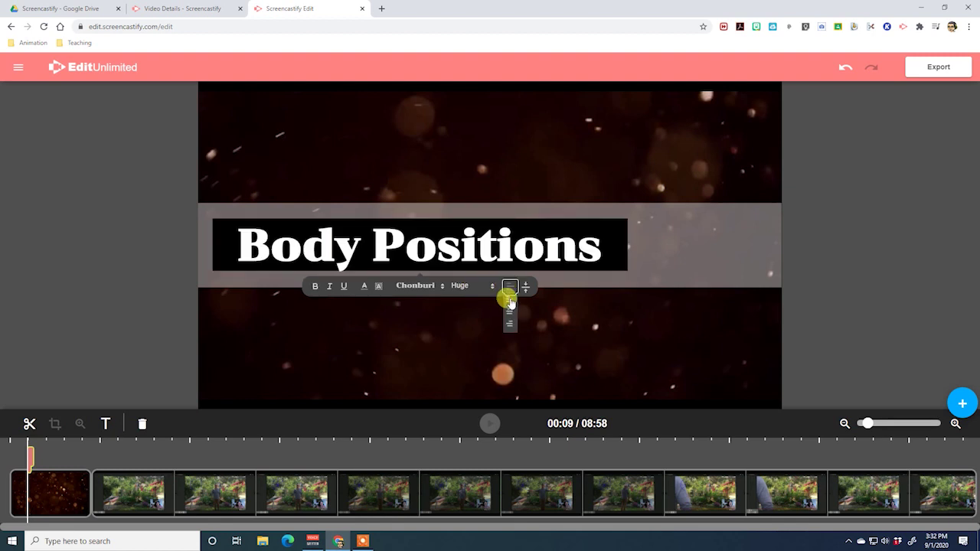
{"action": "left_click", "coordinate": [510, 302]}
{"action": "left_click", "coordinate": [510, 287]}
{"action": "left_click", "coordinate": [510, 311]}
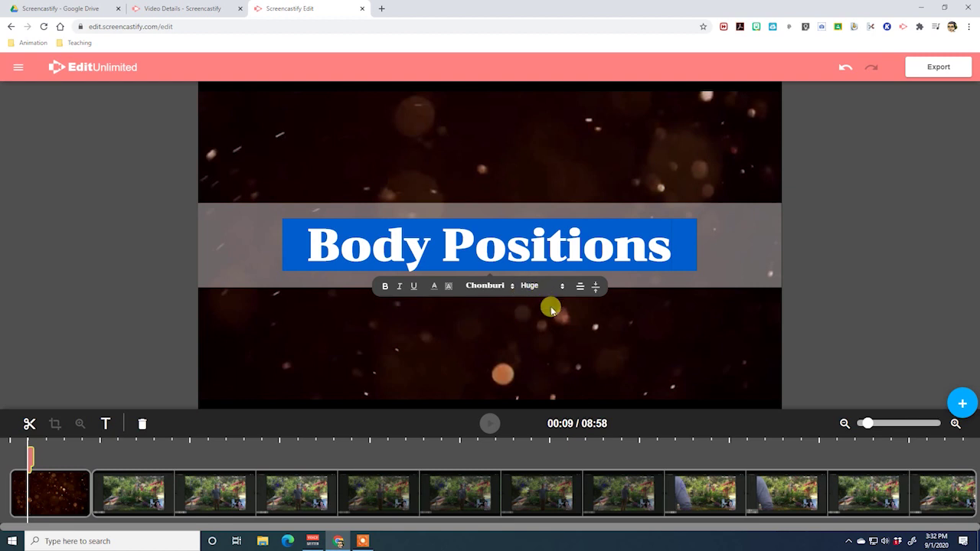
{"action": "left_click", "coordinate": [624, 320]}
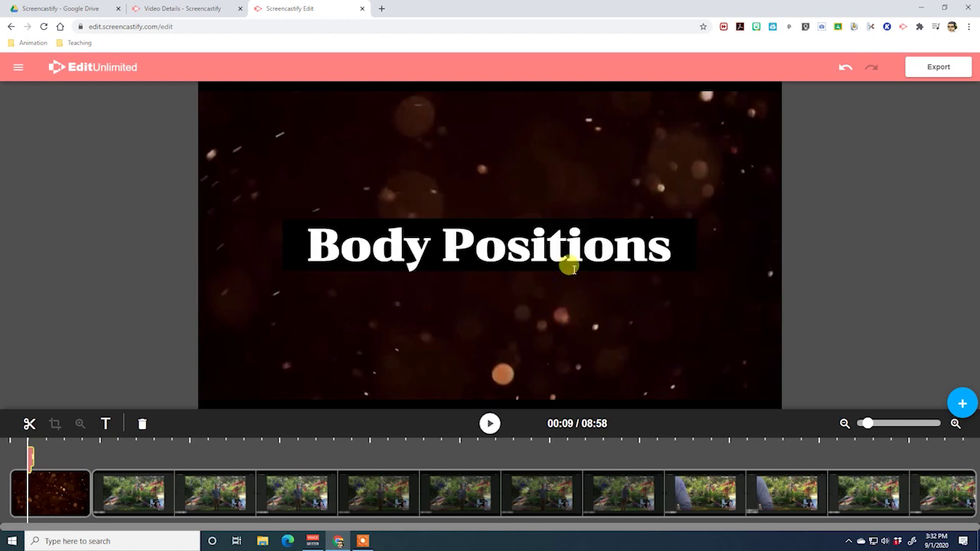
Try other vertical positions for the title, including the top of the frame, and return it to the middle
{"action": "left_click", "coordinate": [108, 422]}
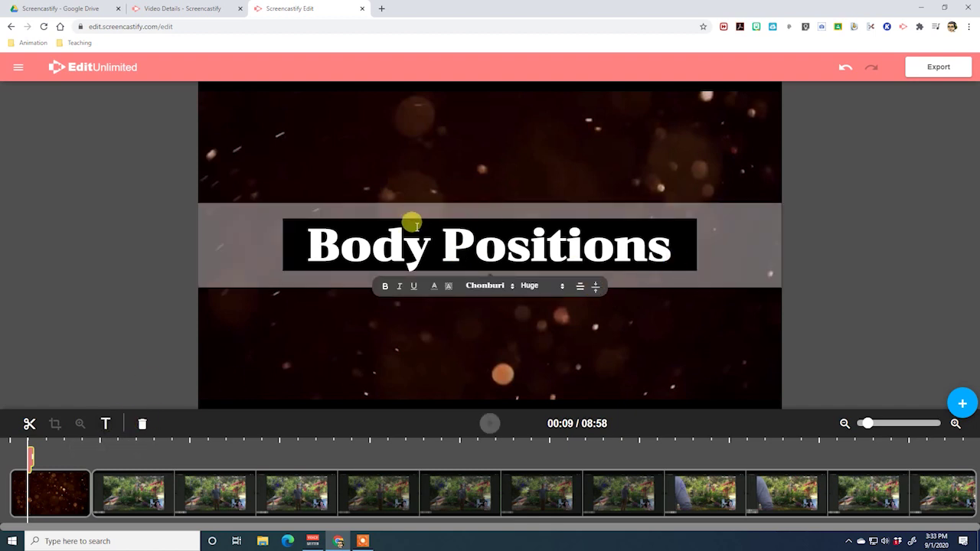
{"action": "left_click", "coordinate": [596, 287]}
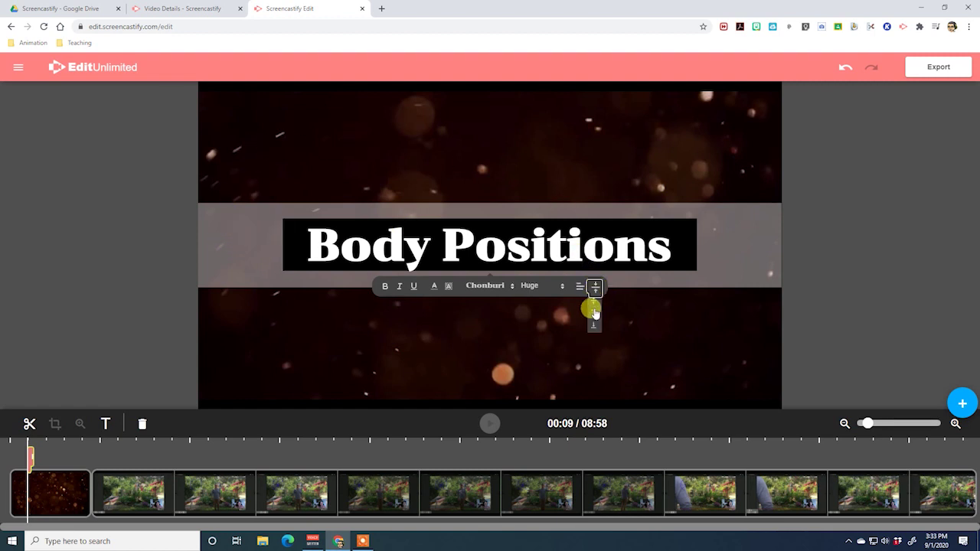
{"action": "left_click", "coordinate": [593, 326]}
{"action": "left_click", "coordinate": [597, 326]}
{"action": "left_click", "coordinate": [594, 314]}
{"action": "left_click", "coordinate": [596, 328]}
{"action": "left_click", "coordinate": [593, 301]}
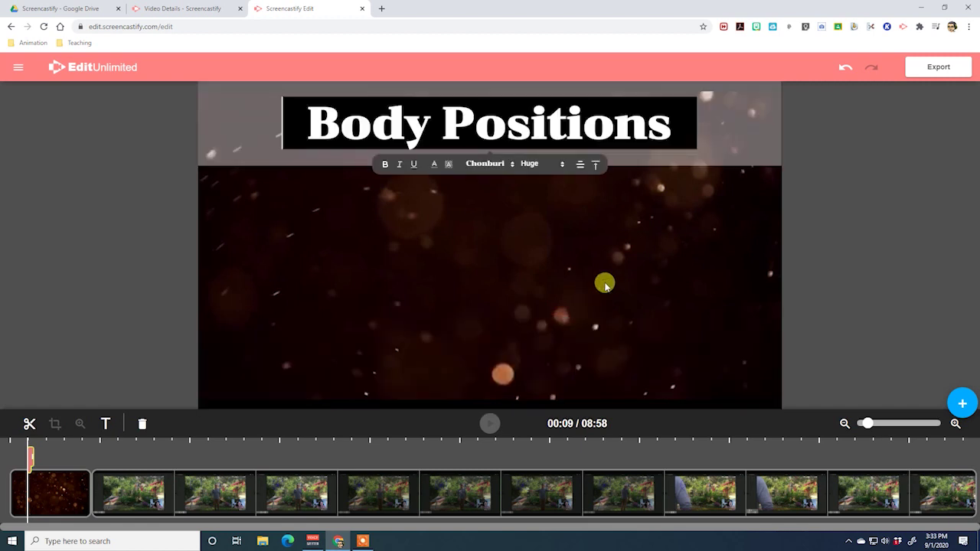
{"action": "left_click", "coordinate": [595, 166]}
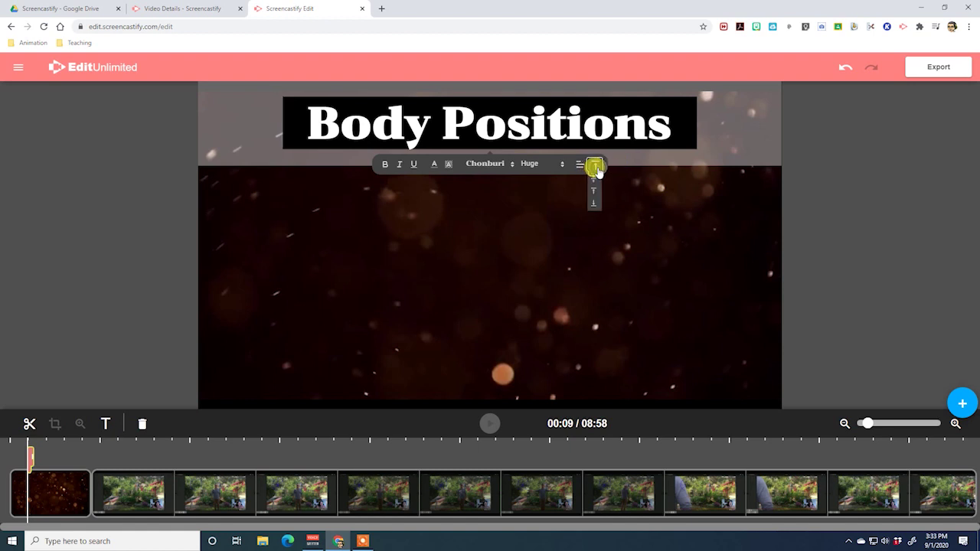
{"action": "left_click", "coordinate": [593, 186]}
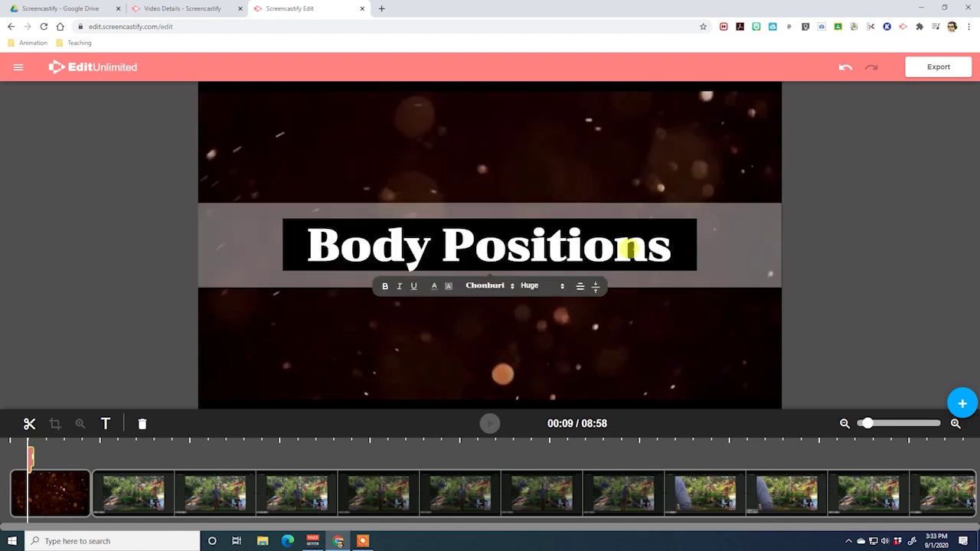
Extend the title's duration to nearly the end of the particles clip and preview from 00:03 to 00:07
{"action": "left_click", "coordinate": [33, 451]}
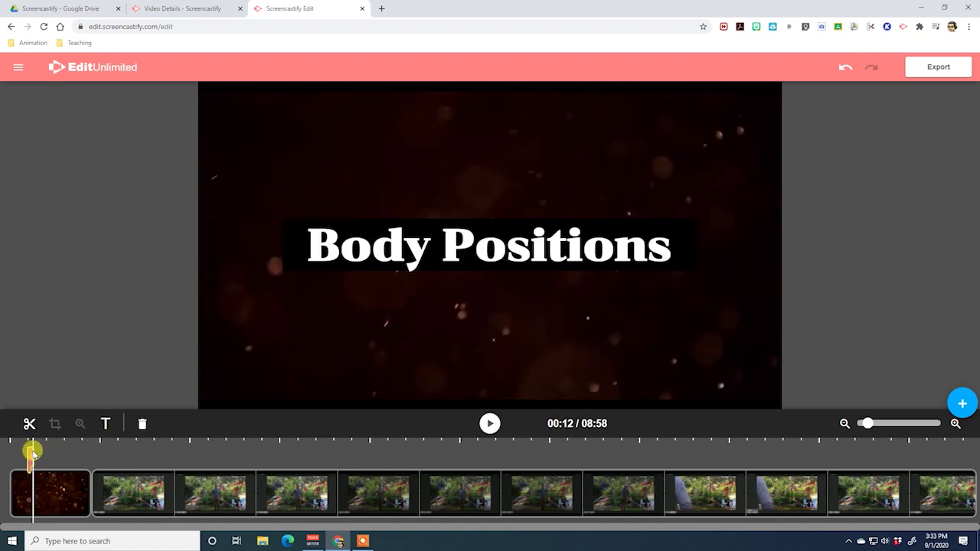
{"action": "left_click_drag", "start_coordinate": [31, 456], "coordinate": [72, 454]}
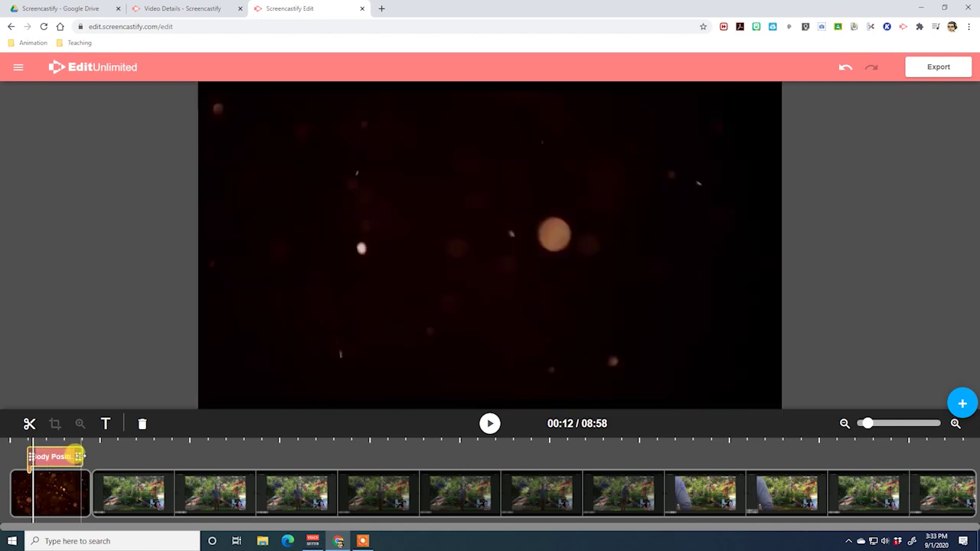
{"action": "left_click", "coordinate": [16, 440]}
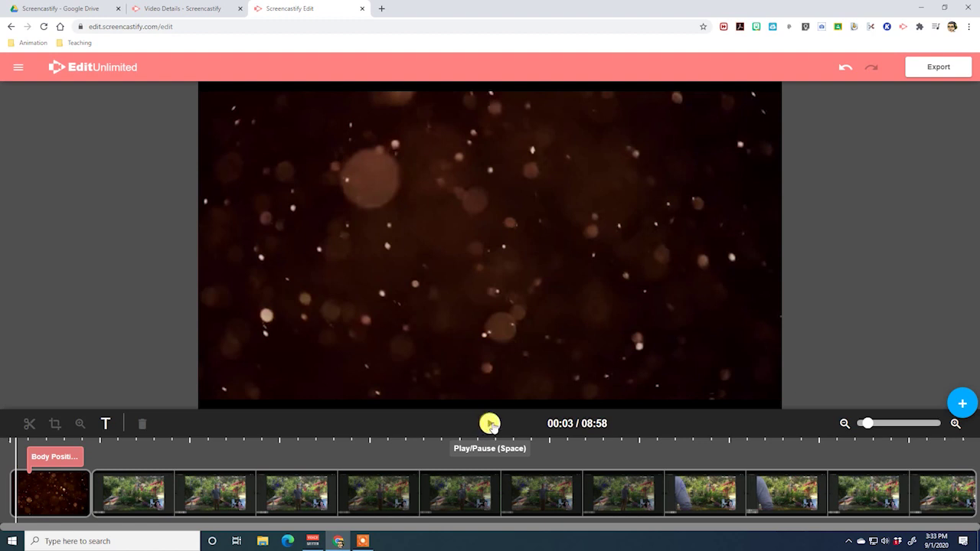
{"action": "left_click", "coordinate": [490, 423]}
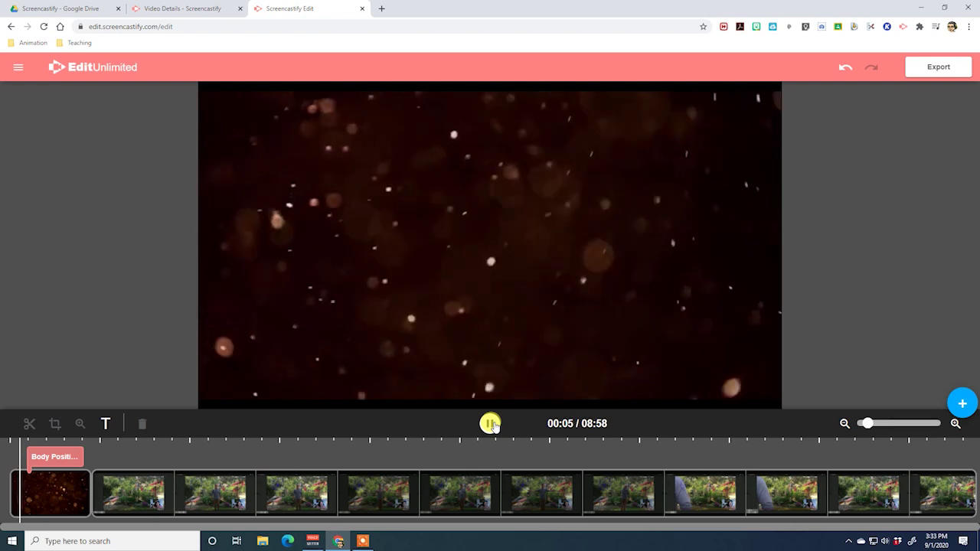
{"action": "left_click", "coordinate": [490, 423]}
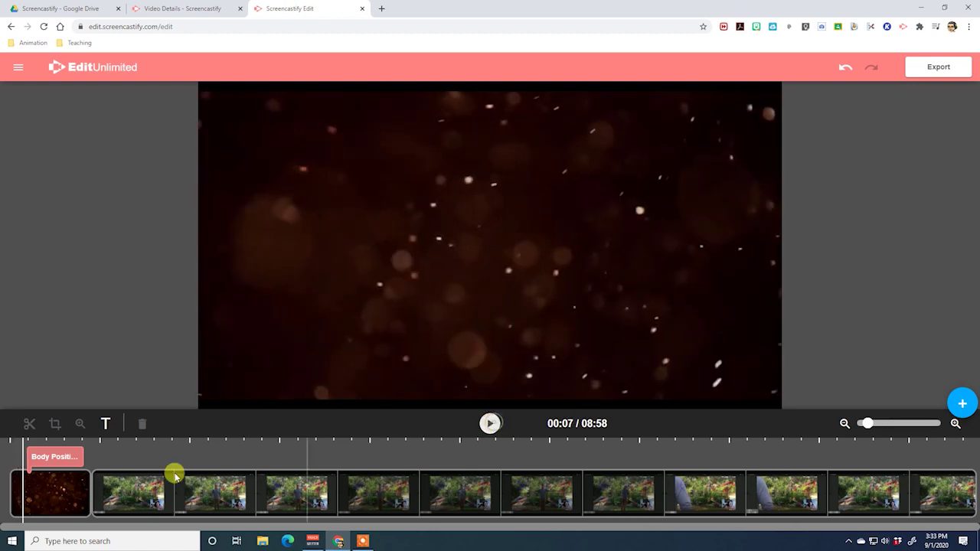
Trim about 7 seconds off the particles clip's start and about 12 seconds off its end, shortening the title to fit
{"action": "left_click", "coordinate": [19, 490]}
{"action": "left_click_drag", "start_coordinate": [20, 493], "coordinate": [26, 492]}
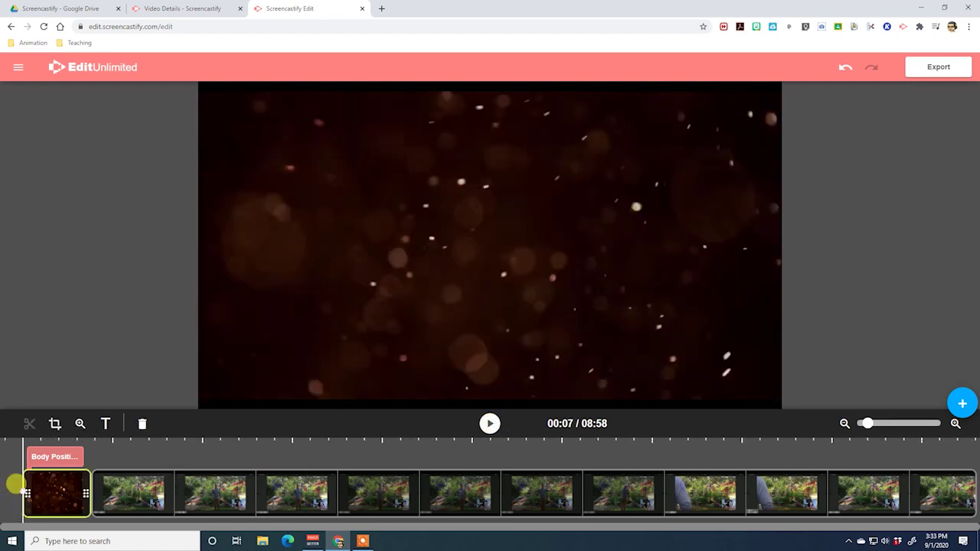
{"action": "left_click", "coordinate": [47, 457]}
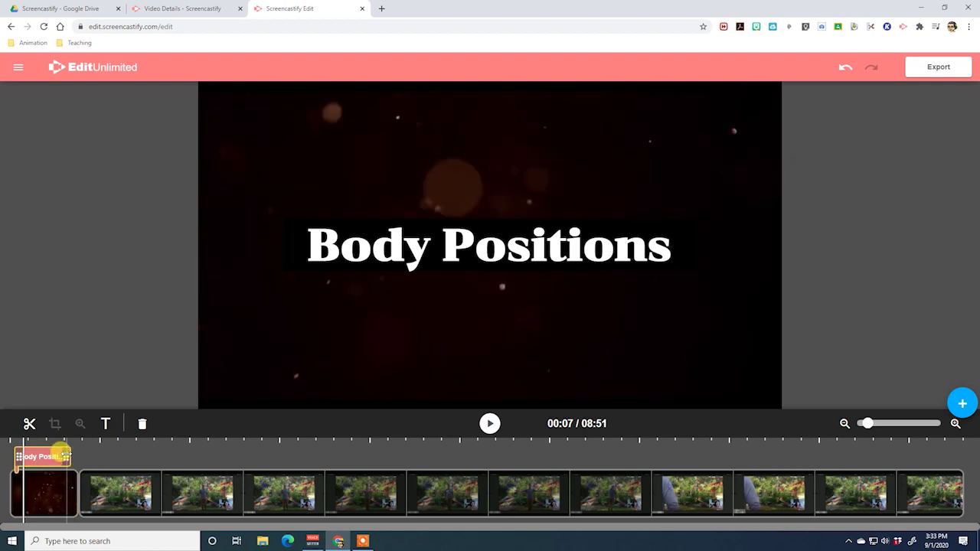
{"action": "left_click_drag", "start_coordinate": [69, 489], "coordinate": [47, 488]}
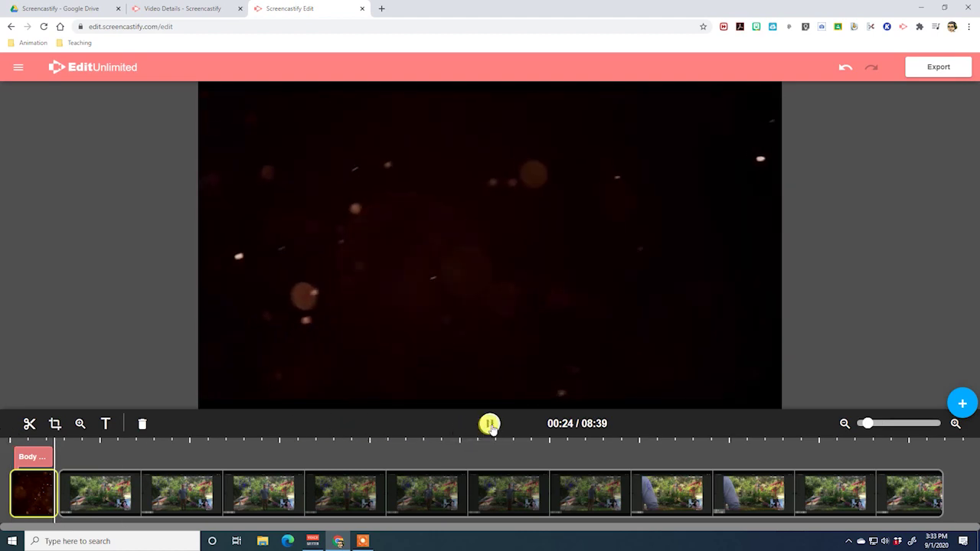
Preview the opening to 00:05, shorten the title to end around there, and trim about 18 seconds off the particles clip's end
{"action": "left_click", "coordinate": [12, 443]}
{"action": "key", "text": "space"}
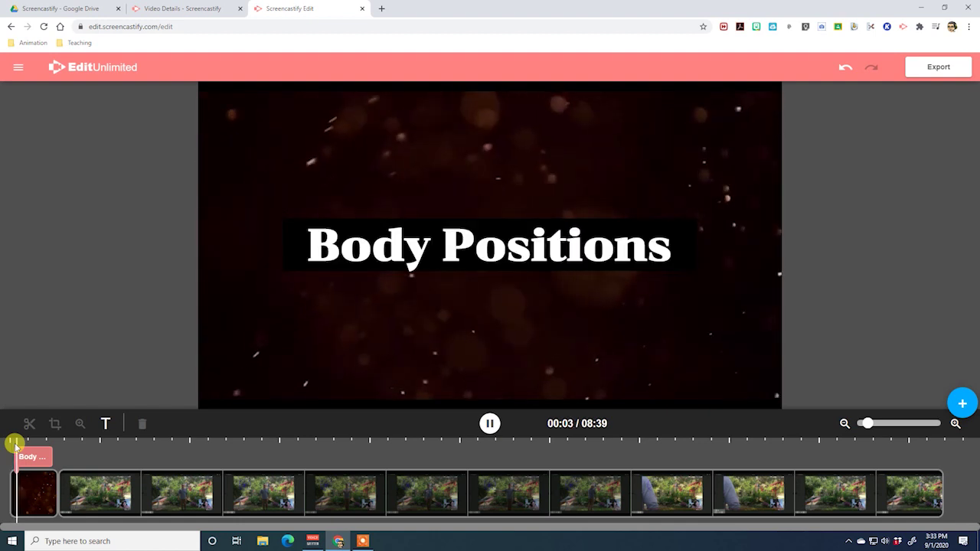
{"action": "left_click", "coordinate": [33, 456]}
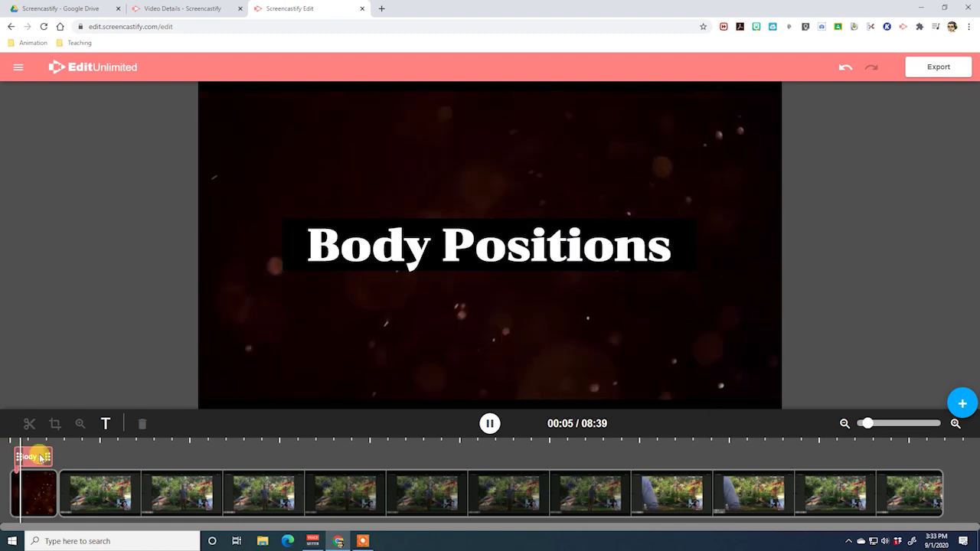
{"action": "left_click_drag", "start_coordinate": [48, 455], "coordinate": [19, 455]}
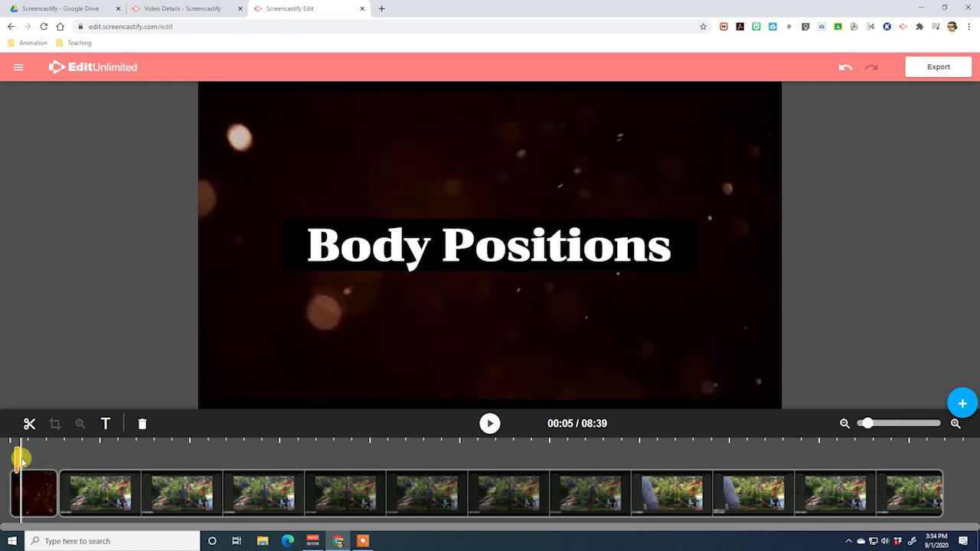
{"action": "left_click_drag", "start_coordinate": [51, 492], "coordinate": [15, 492]}
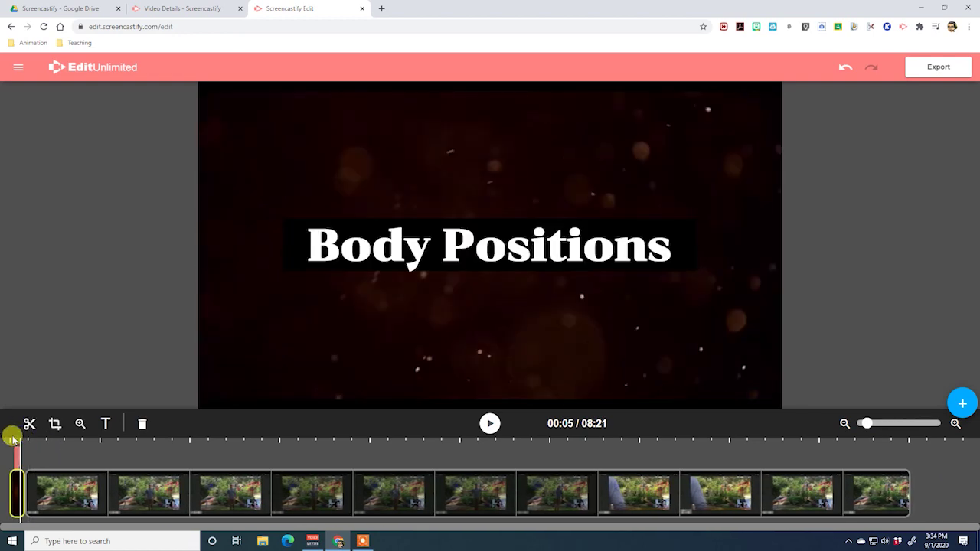
{"action": "left_click", "coordinate": [14, 443]}
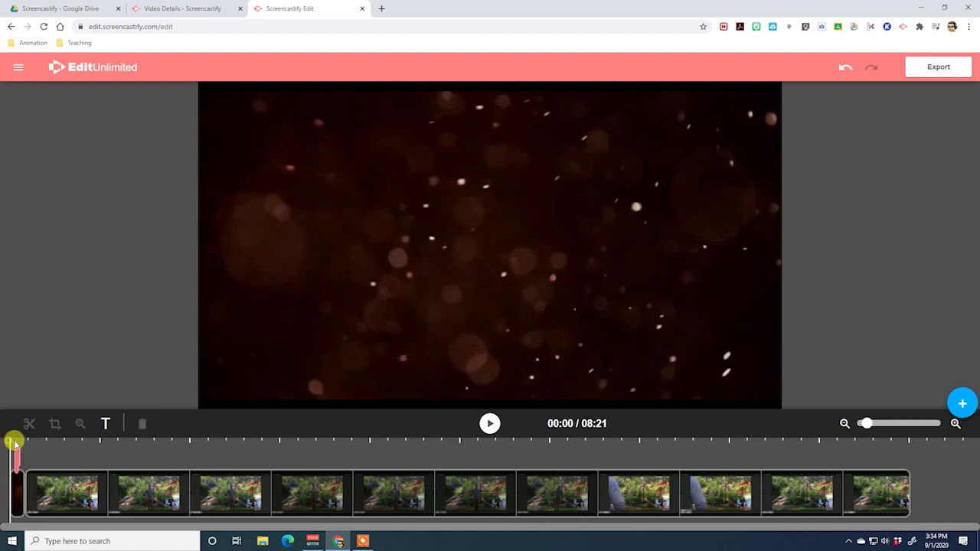
Crop the main recording clip to the garden video picture, cutting off the surrounding viewer and player bar, and check it from 00:16
{"action": "left_click", "coordinate": [490, 424]}
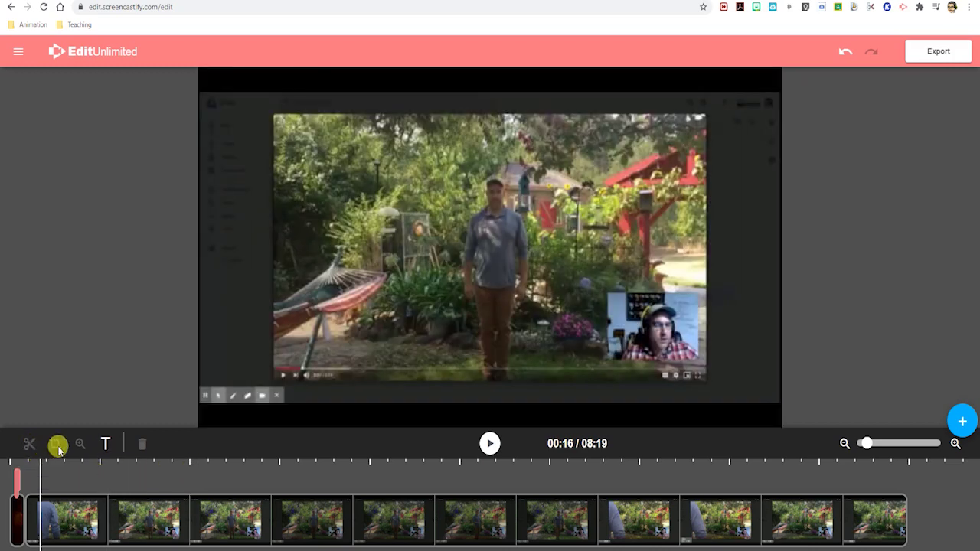
{"action": "left_click", "coordinate": [100, 528]}
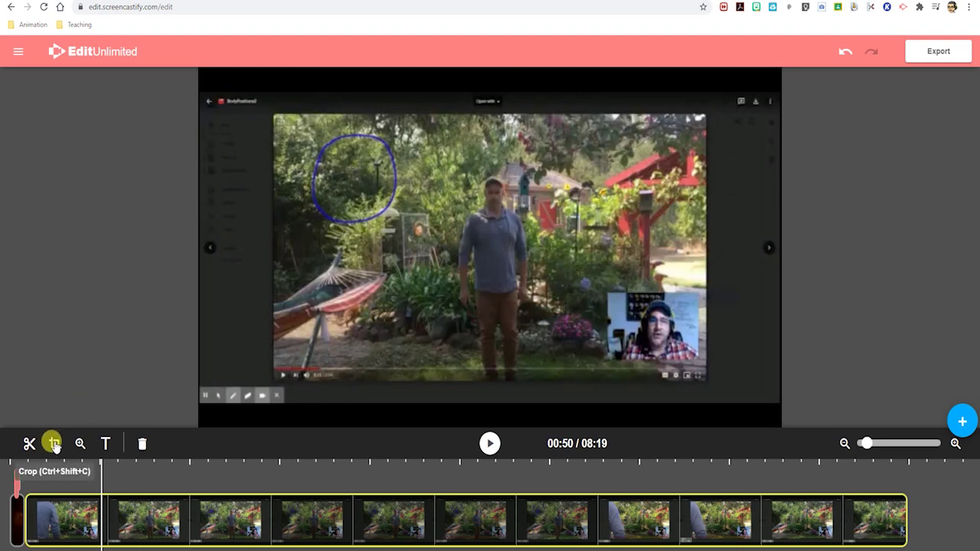
{"action": "left_click", "coordinate": [17, 521]}
{"action": "left_click", "coordinate": [54, 444]}
{"action": "left_click_drag", "start_coordinate": [274, 115], "coordinate": [706, 367]}
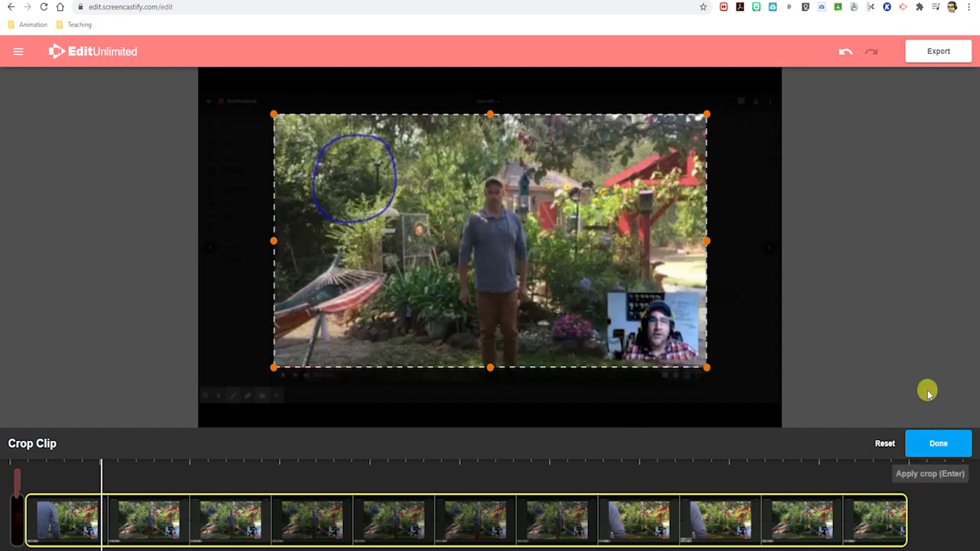
{"action": "left_click", "coordinate": [940, 442]}
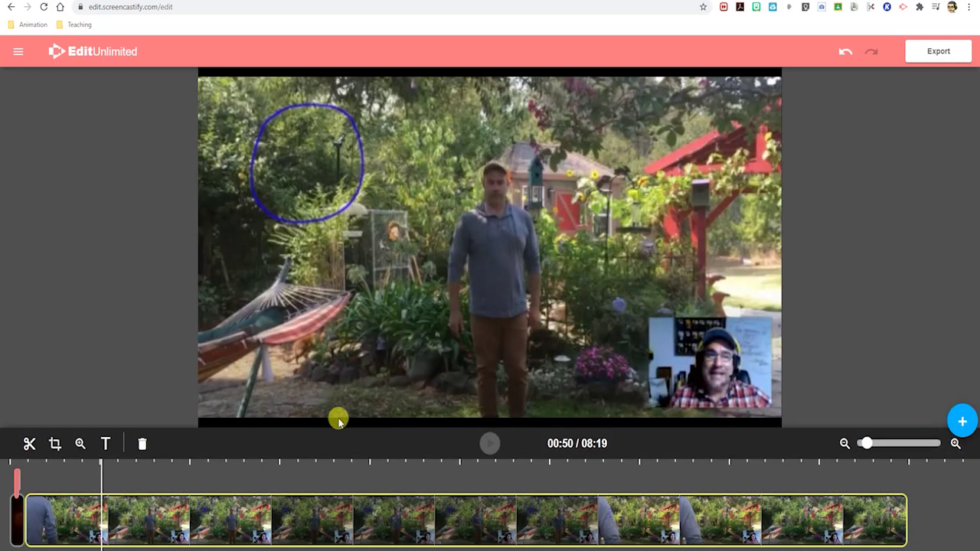
{"action": "left_click", "coordinate": [27, 461]}
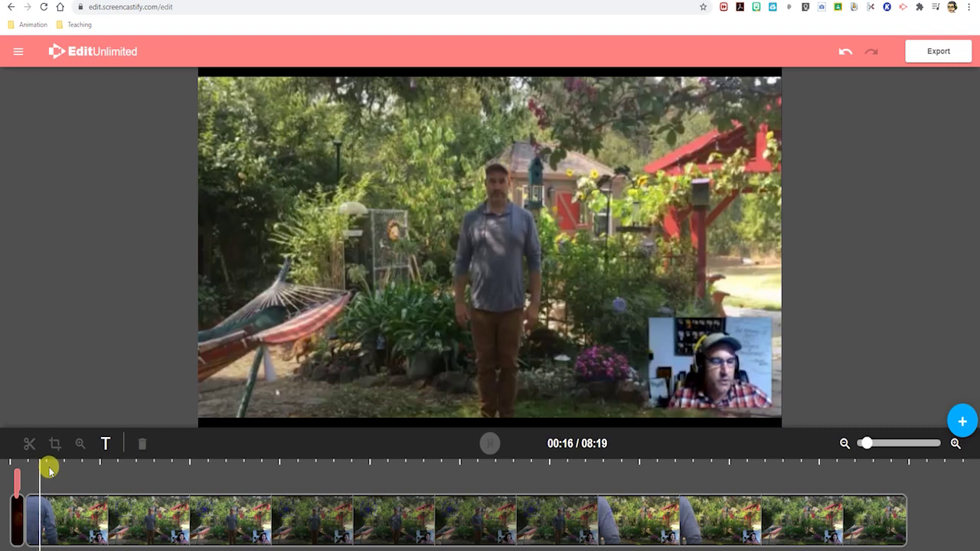
{"action": "key", "text": "space"}
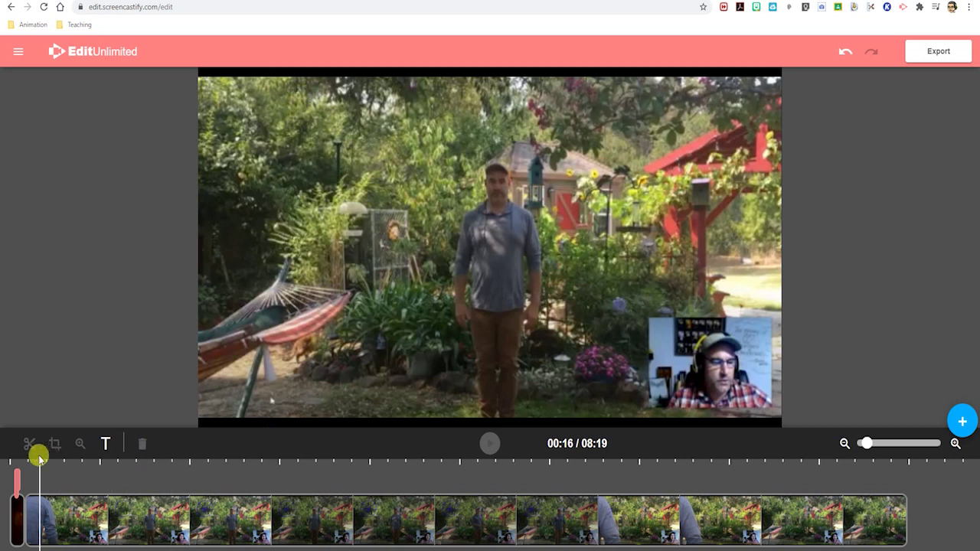
Add a zoom to the main recording at 01:53 and center its frame on the standing man's upper body
{"action": "left_click", "coordinate": [138, 464]}
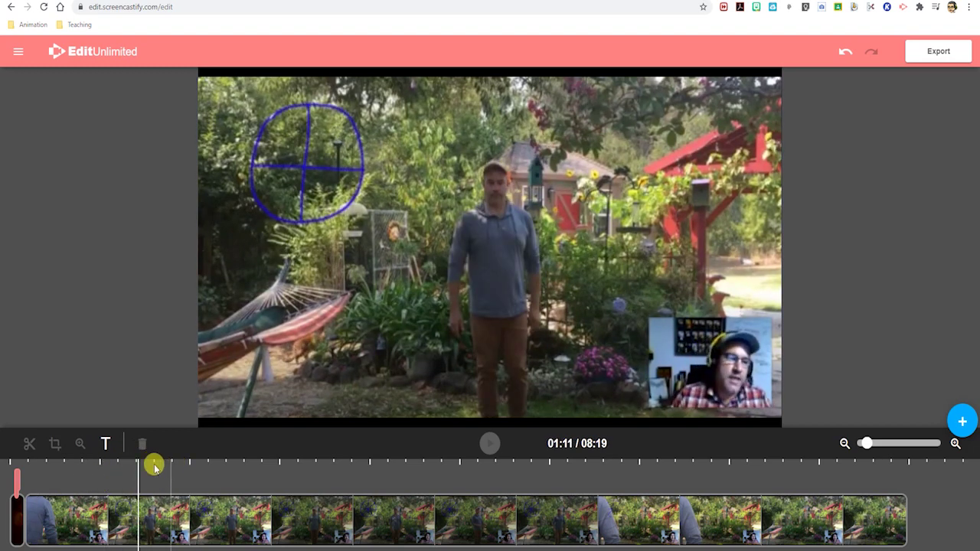
{"action": "left_click", "coordinate": [219, 462]}
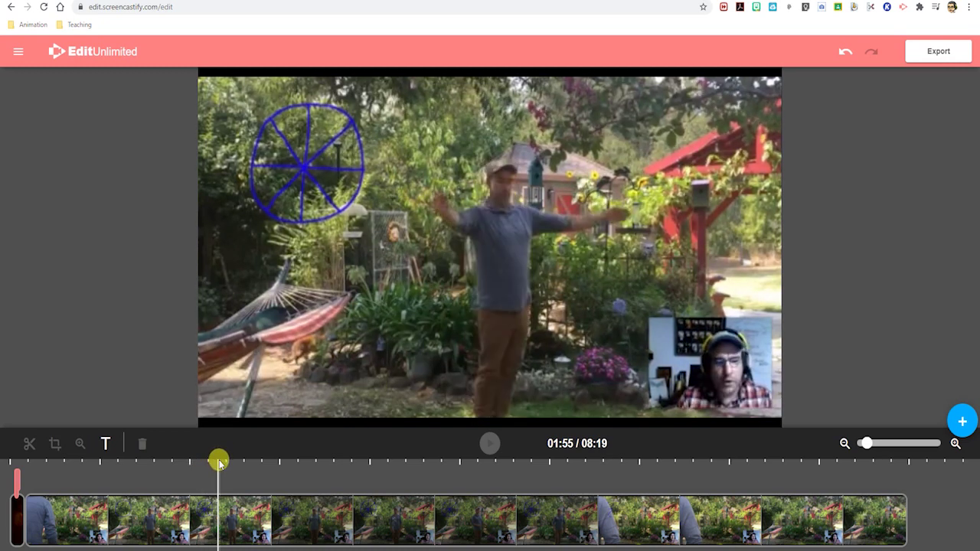
{"action": "left_click", "coordinate": [247, 462]}
{"action": "left_click", "coordinate": [297, 461]}
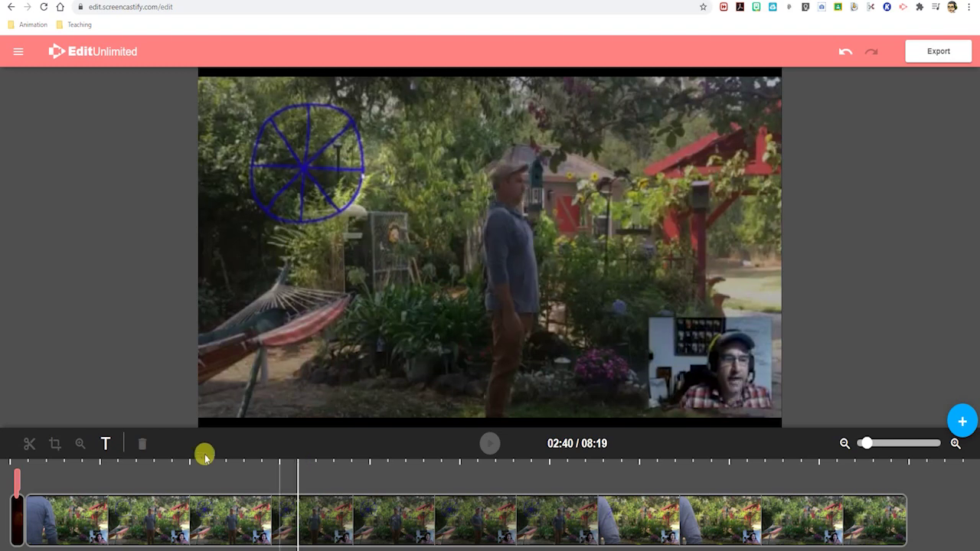
{"action": "left_click", "coordinate": [214, 511]}
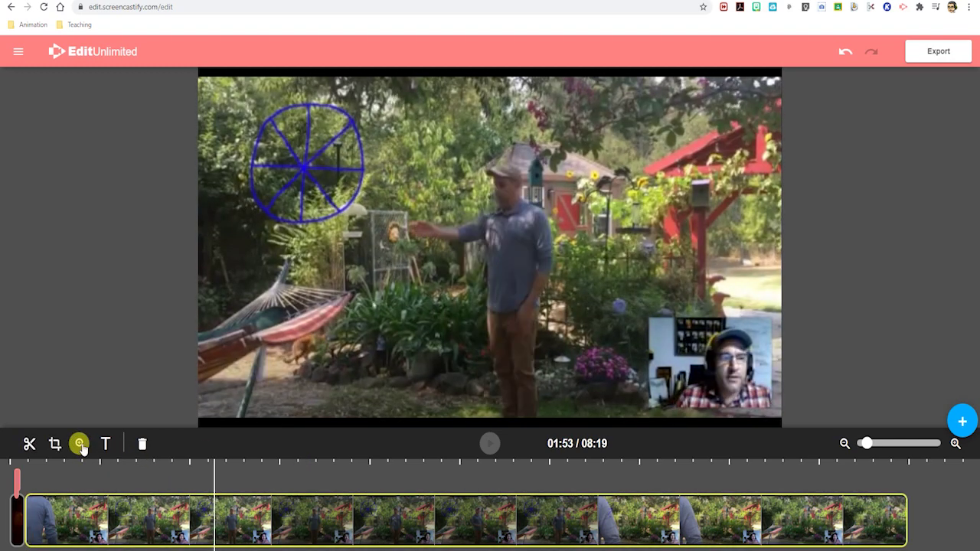
{"action": "left_click", "coordinate": [80, 445]}
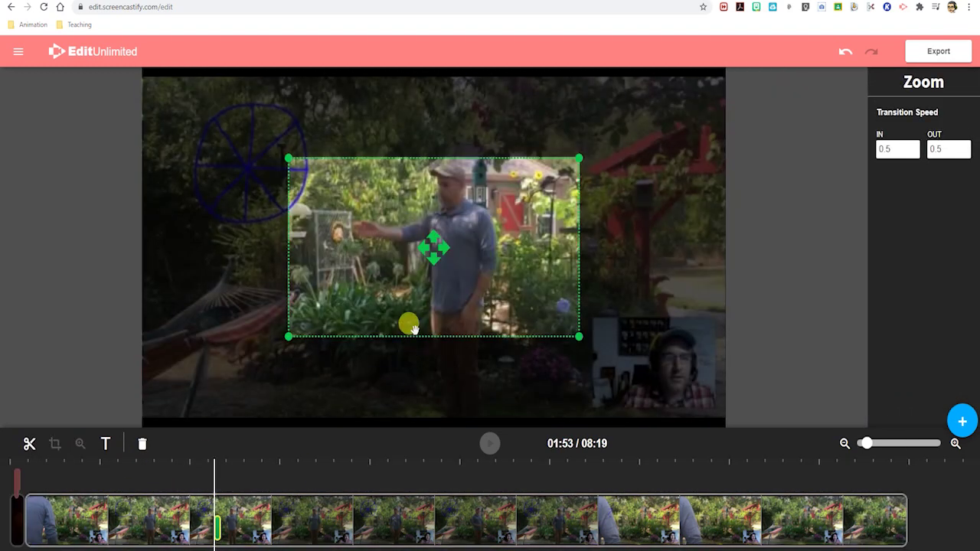
{"action": "left_click_drag", "start_coordinate": [430, 253], "coordinate": [462, 231]}
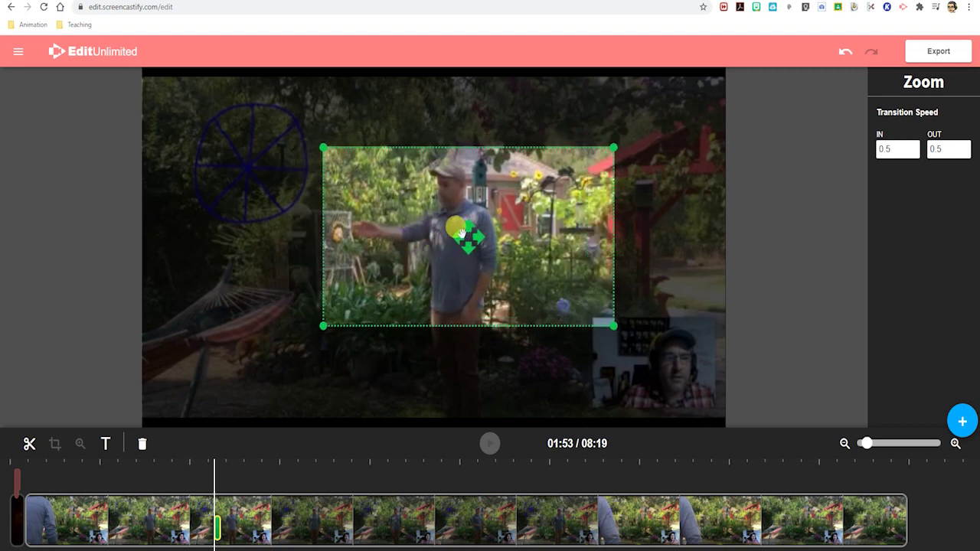
Extend the zoom to end at about 02:19 and preview its transitions in and out
{"action": "left_click_drag", "start_coordinate": [219, 521], "coordinate": [219, 528]}
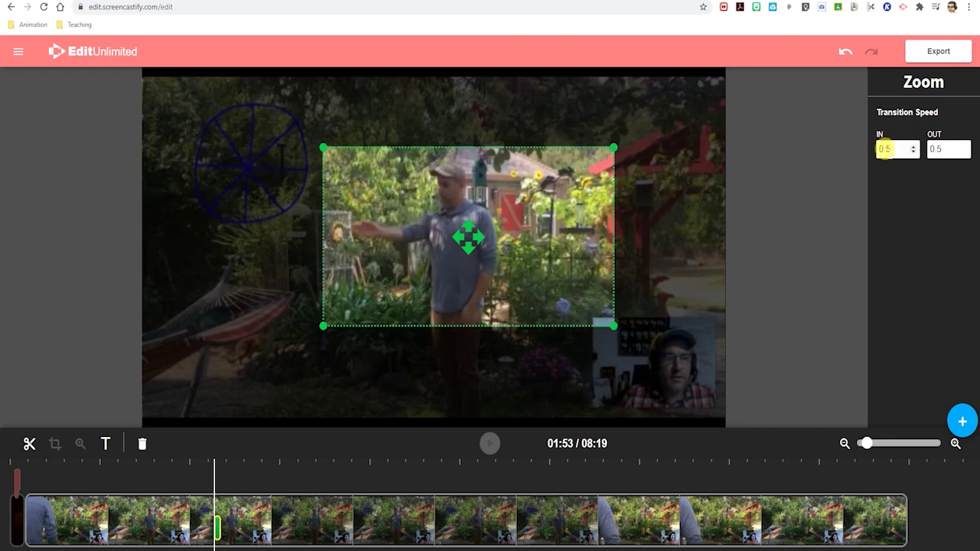
{"action": "left_click", "coordinate": [219, 532]}
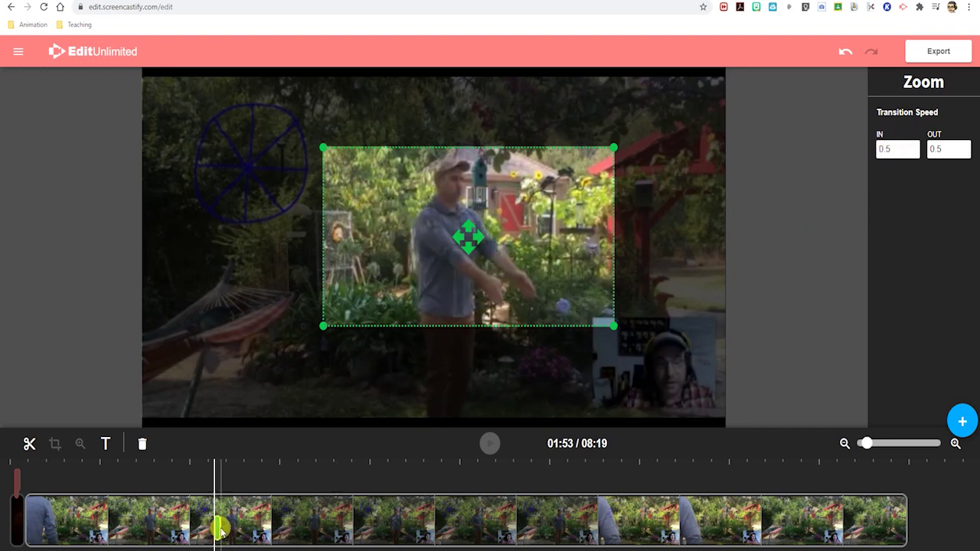
{"action": "left_click_drag", "start_coordinate": [219, 530], "coordinate": [260, 528]}
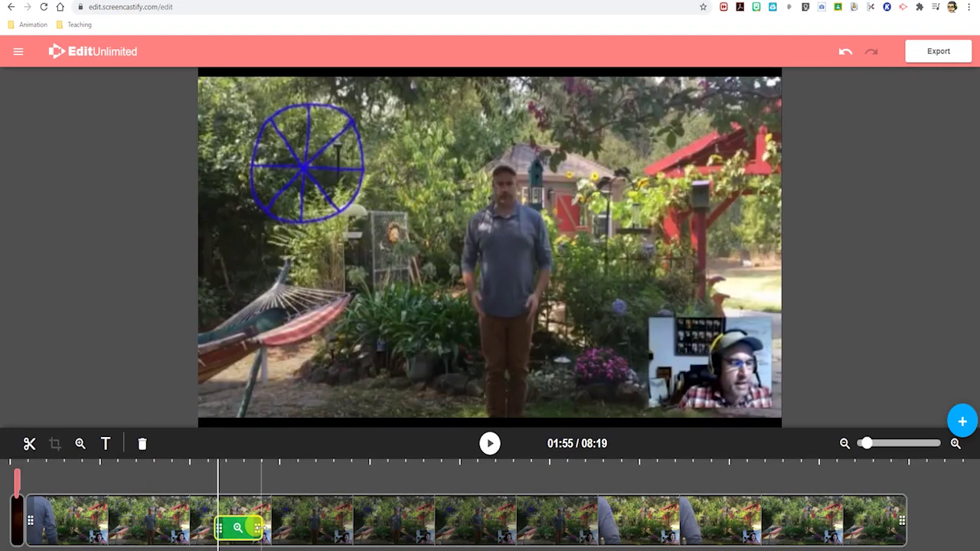
{"action": "key", "text": "space"}
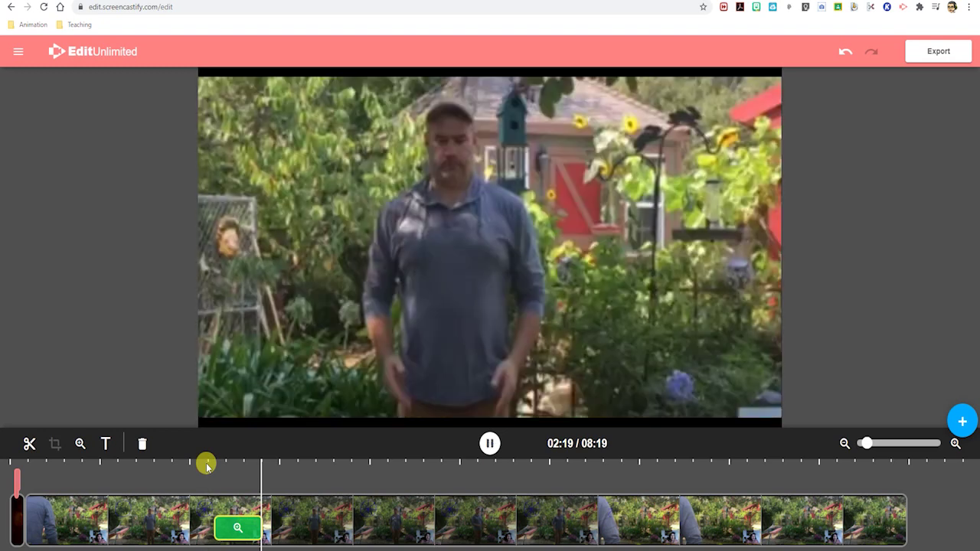
{"action": "left_click", "coordinate": [202, 464]}
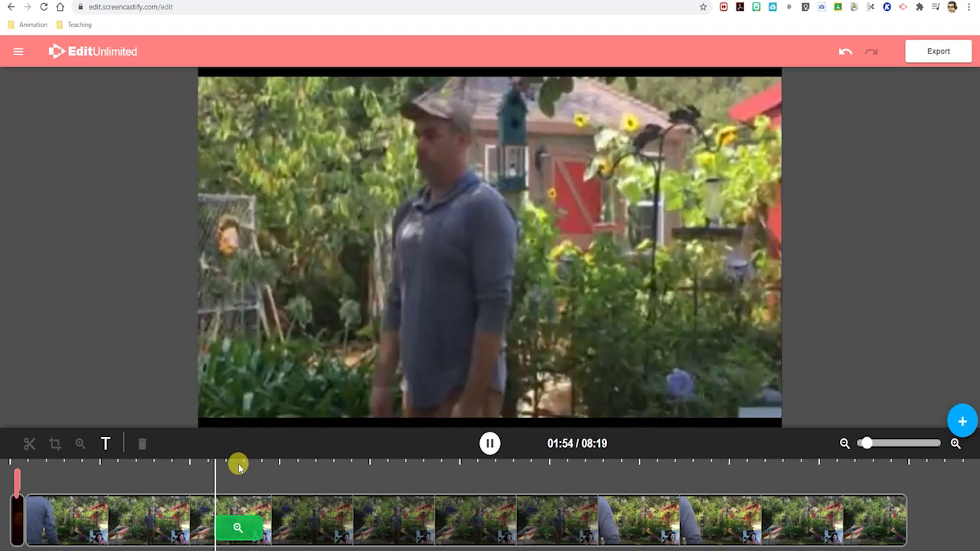
{"action": "key", "text": "space"}
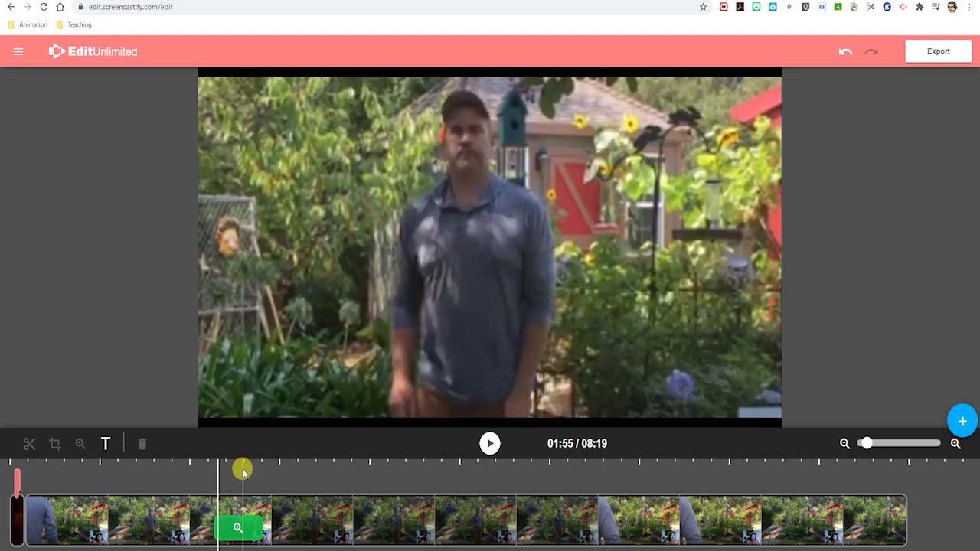
{"action": "key", "text": "space"}
{"action": "key", "text": "space"}
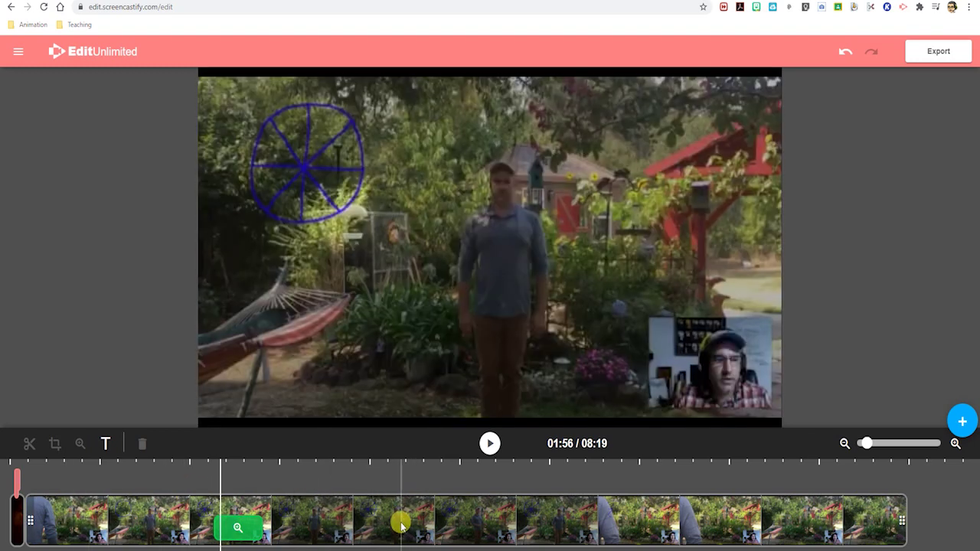
Try splitting the recording at 03:37, trimming 32 seconds off the second part's start and 12 off the first part's end, and undo it all
{"action": "left_click", "coordinate": [400, 521]}
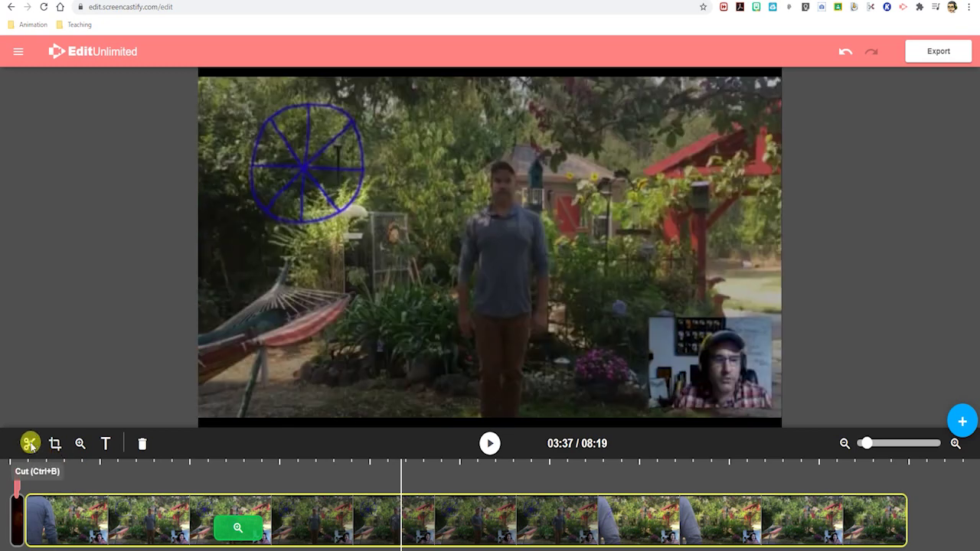
{"action": "left_click", "coordinate": [30, 444]}
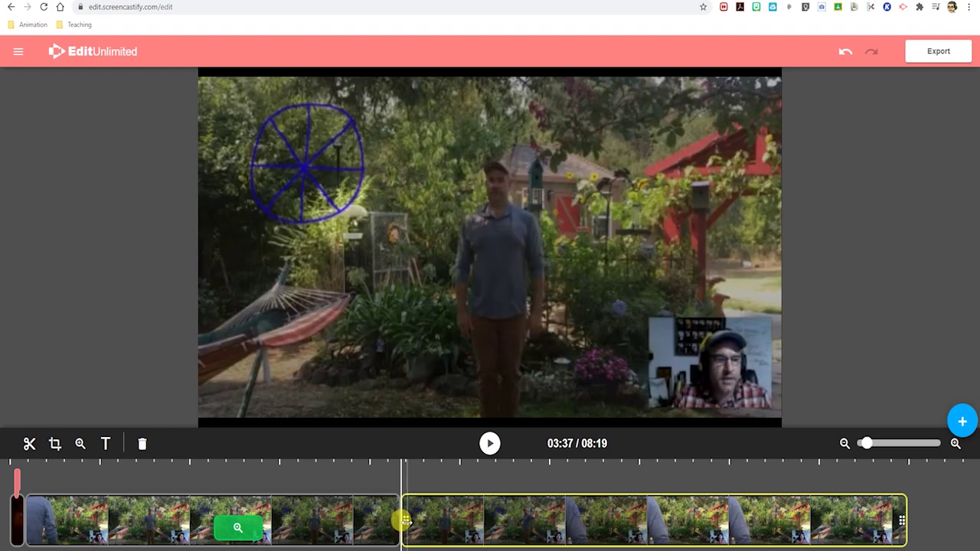
{"action": "left_click_drag", "start_coordinate": [402, 521], "coordinate": [456, 523]}
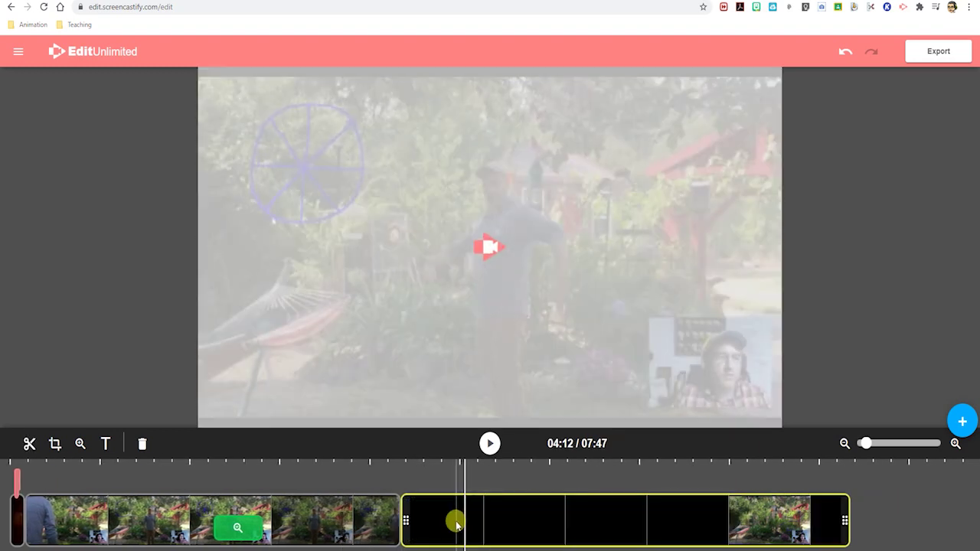
{"action": "left_click_drag", "start_coordinate": [393, 521], "coordinate": [375, 521]}
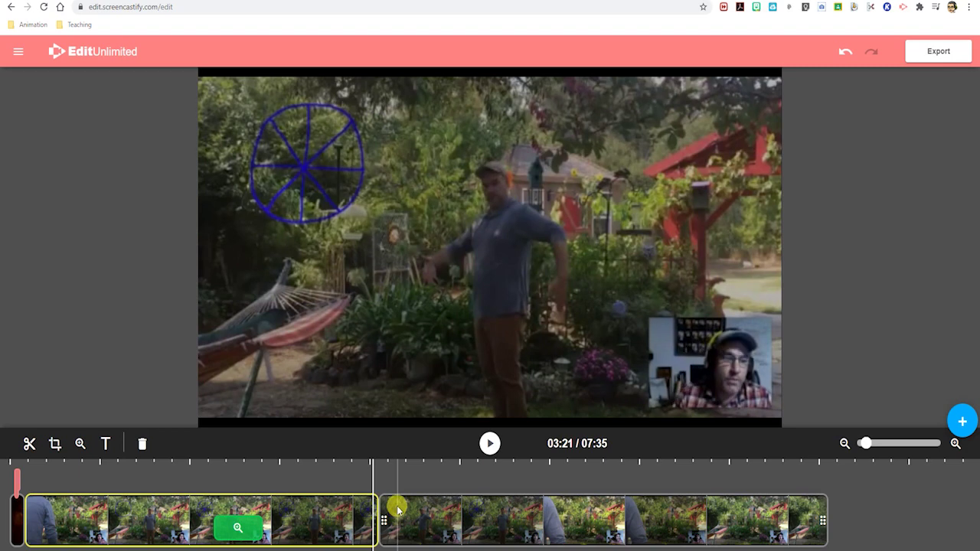
{"action": "key", "text": "ctrl+z"}
{"action": "key", "text": "ctrl+z"}
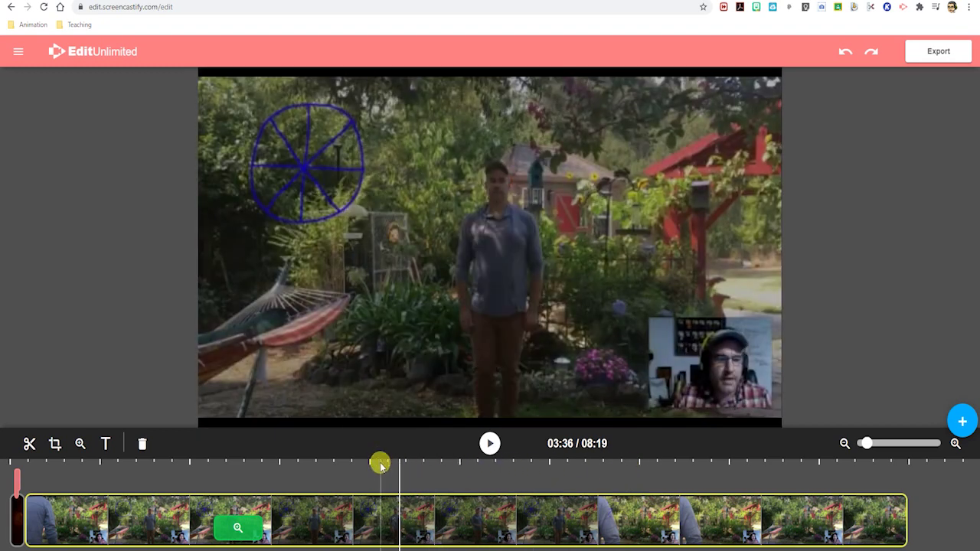
Review the recording from 03:36 to about 05:06 for a suitable ending point
{"action": "key", "text": "space"}
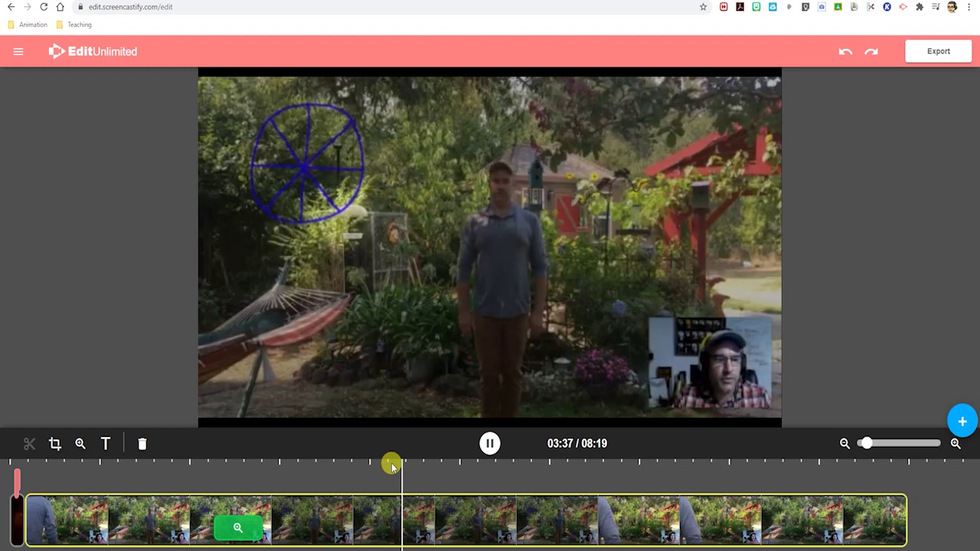
{"action": "key", "text": "space"}
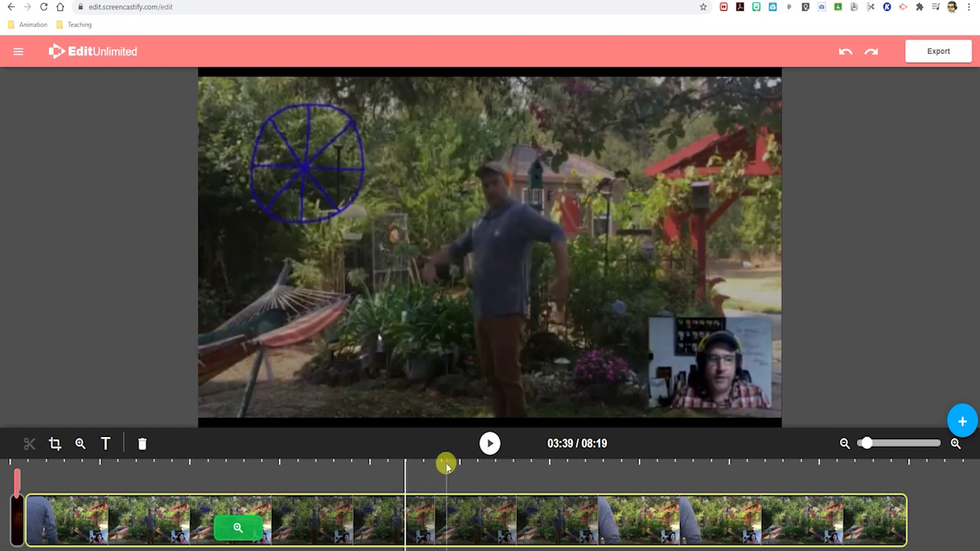
{"action": "left_click", "coordinate": [447, 465]}
{"action": "key", "text": "space"}
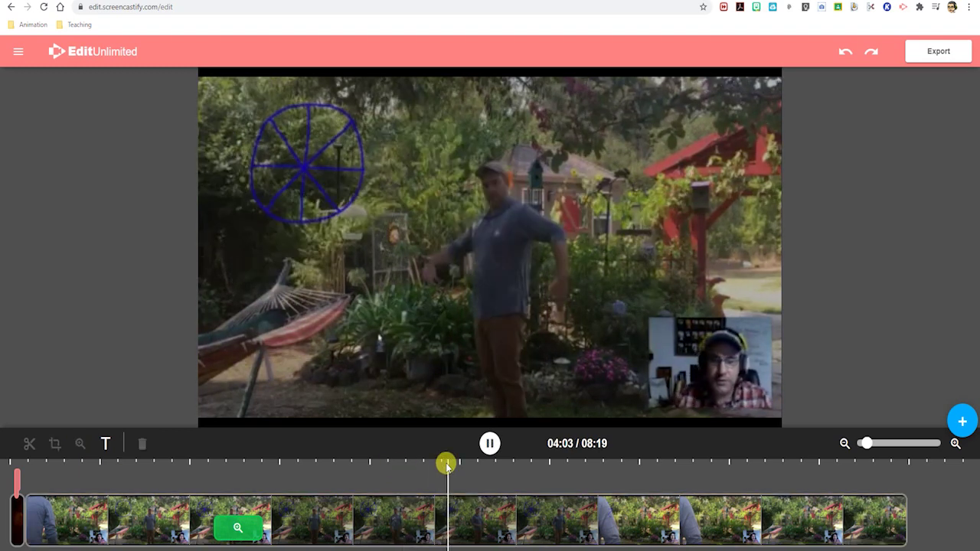
{"action": "key", "text": "space"}
{"action": "left_click", "coordinate": [498, 465]}
{"action": "key", "text": "space"}
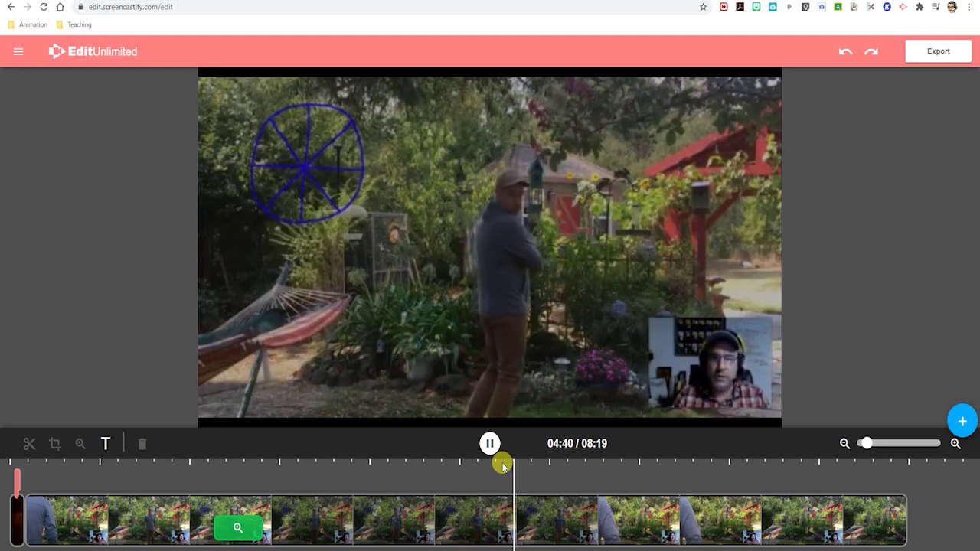
{"action": "left_click", "coordinate": [559, 464]}
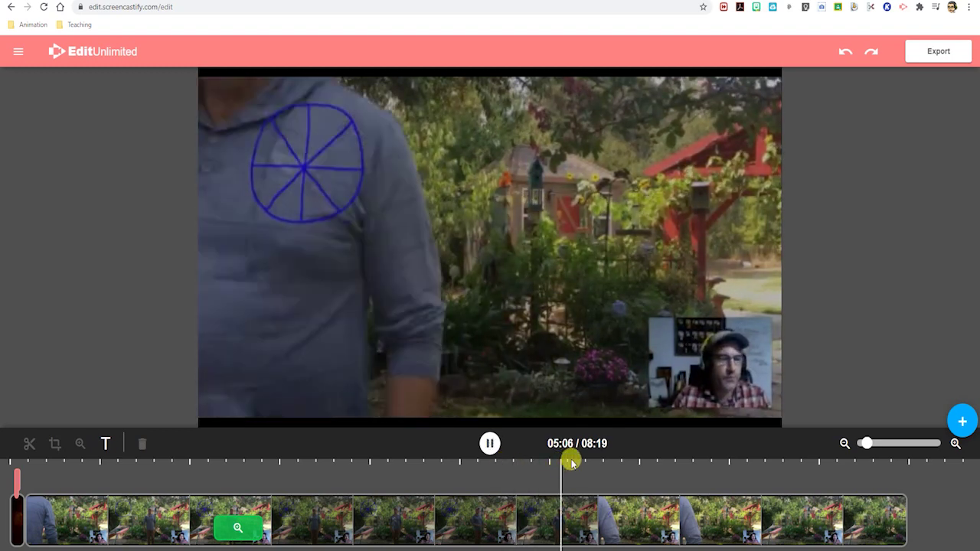
Trim the end of the main recording clip back to 04:53
{"action": "left_click", "coordinate": [536, 464]}
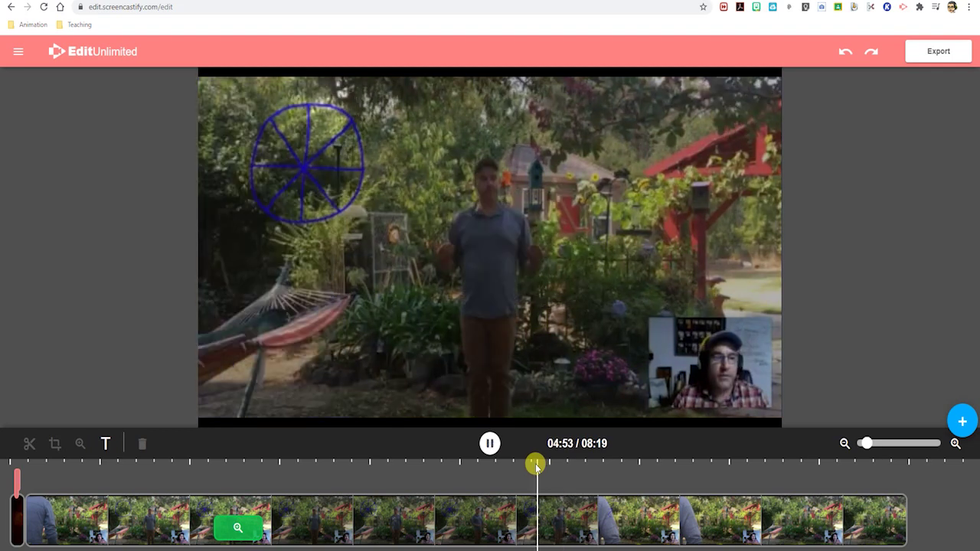
{"action": "left_click", "coordinate": [900, 521]}
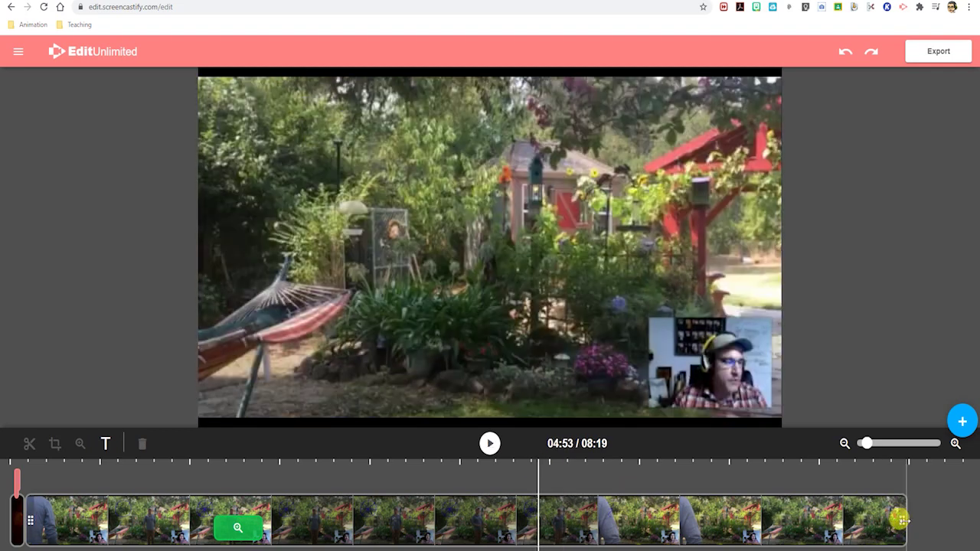
{"action": "left_click", "coordinate": [584, 527]}
{"action": "left_click_drag", "start_coordinate": [648, 520], "coordinate": [538, 521]}
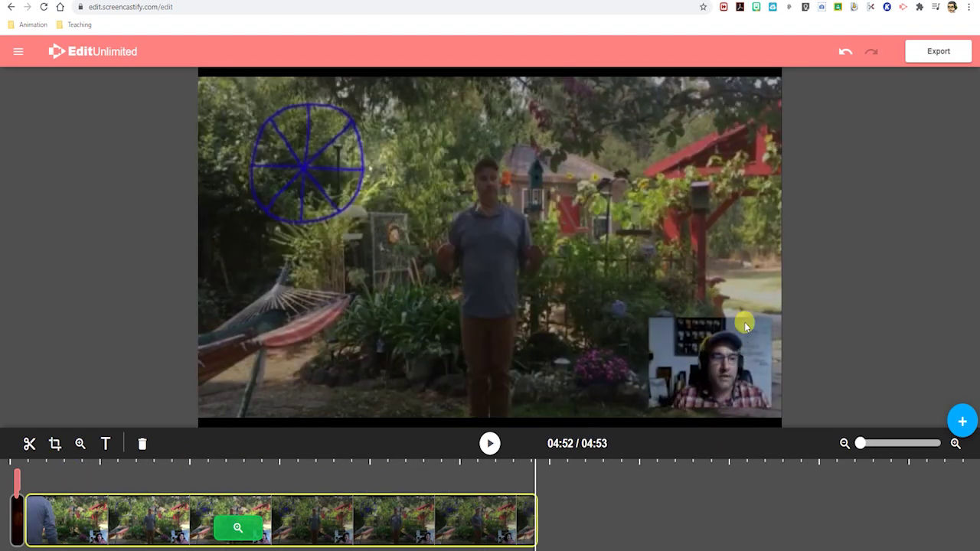
Export the edited video to Google Drive under the name BodyTest4
{"action": "left_click", "coordinate": [944, 55]}
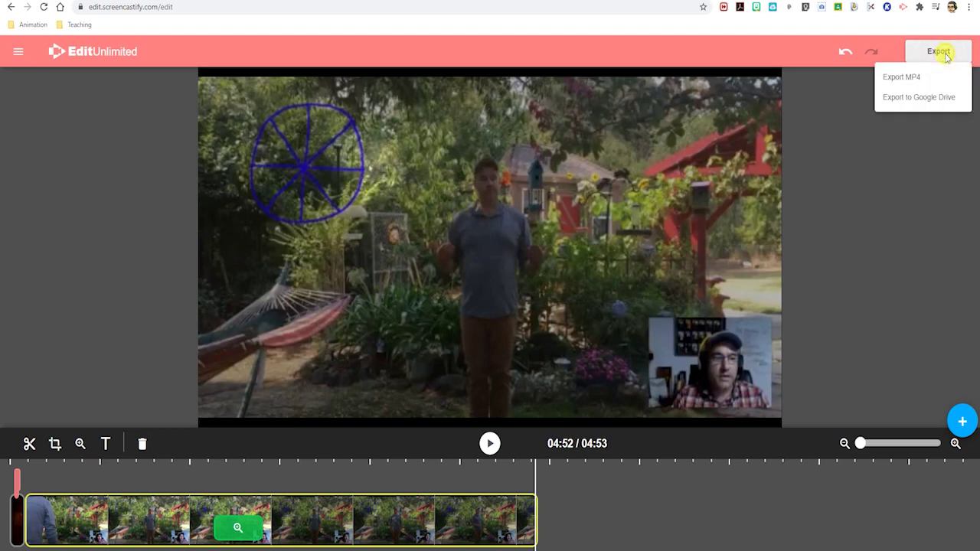
{"action": "left_click", "coordinate": [931, 96]}
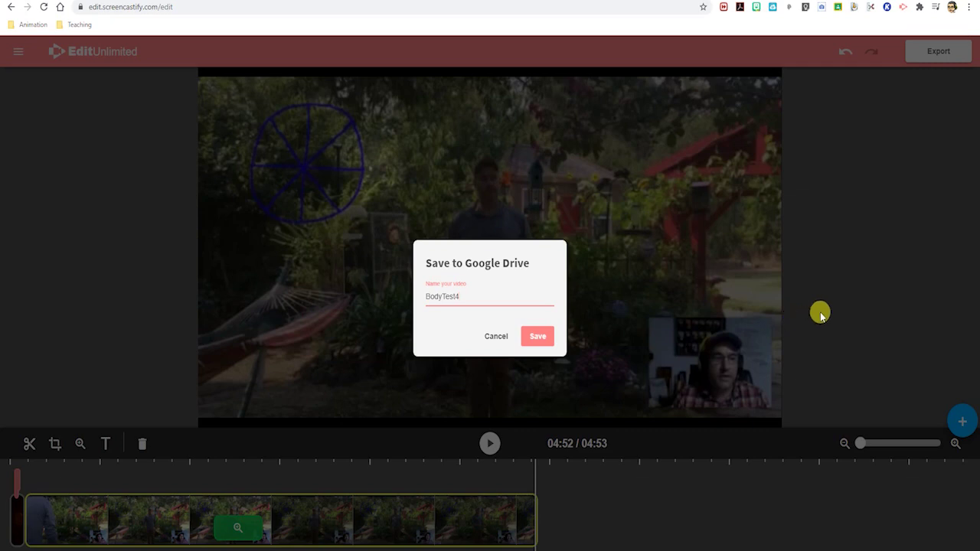
{"action": "left_click", "coordinate": [538, 337]}
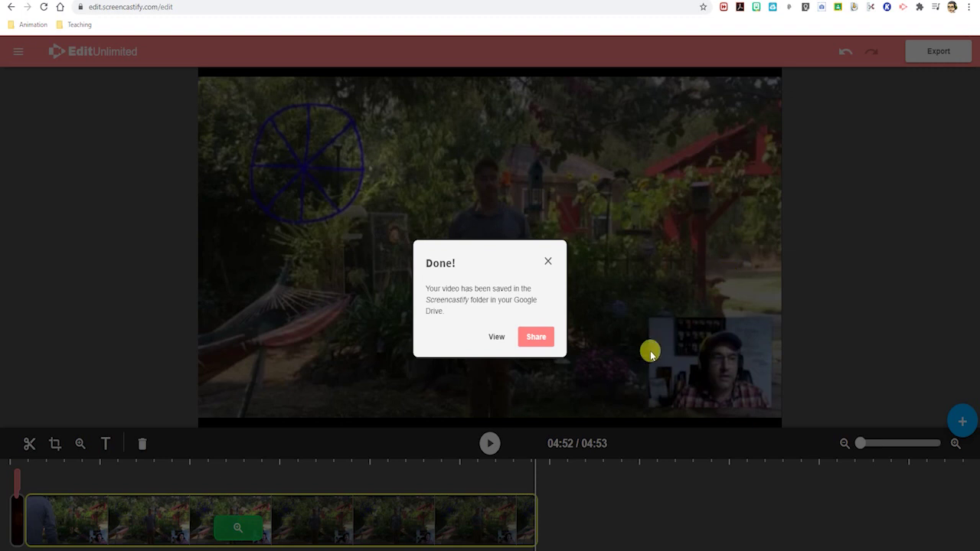
Open the exported BodyTest4 video and upload it to Edpuzzle from Google Drive
{"action": "left_click", "coordinate": [497, 339]}
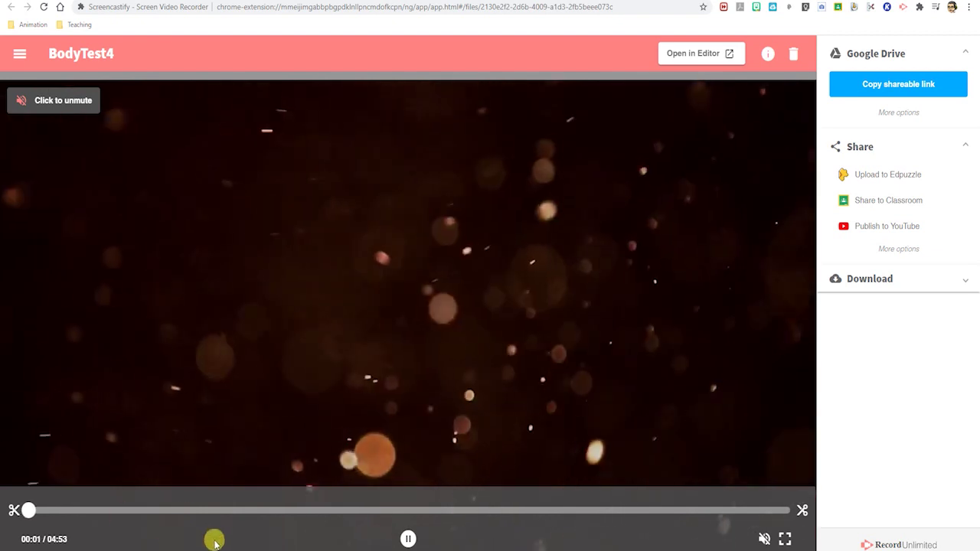
{"action": "left_click", "coordinate": [408, 539]}
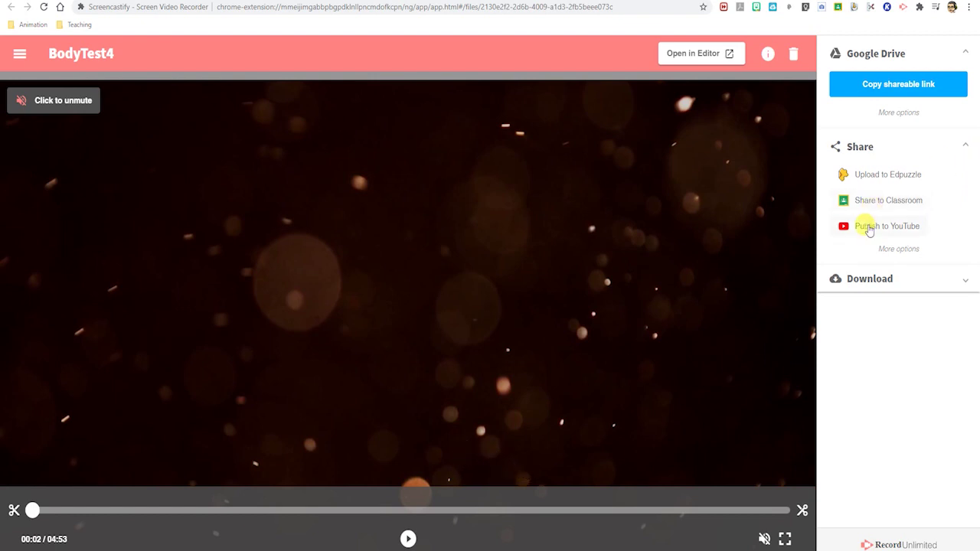
{"action": "left_click", "coordinate": [886, 175]}
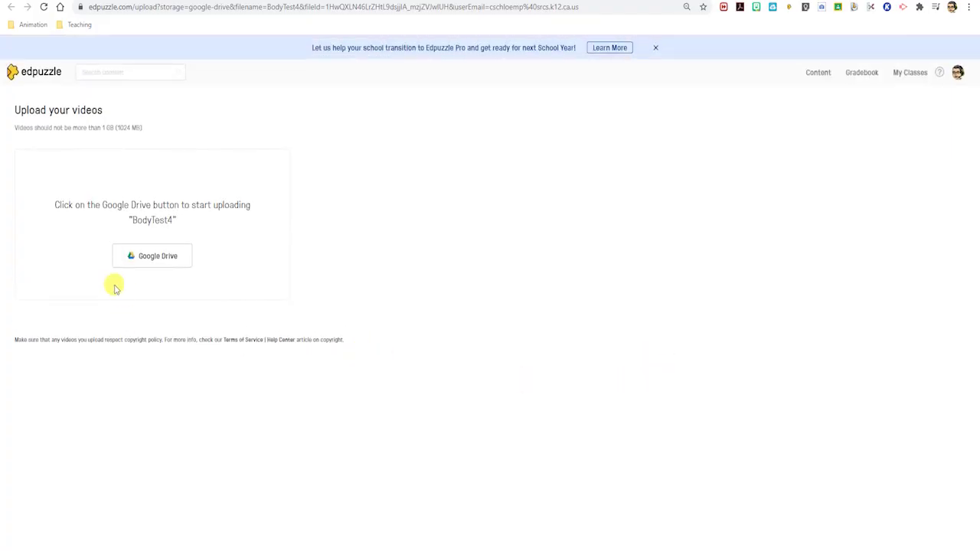
{"action": "left_click", "coordinate": [158, 257]}
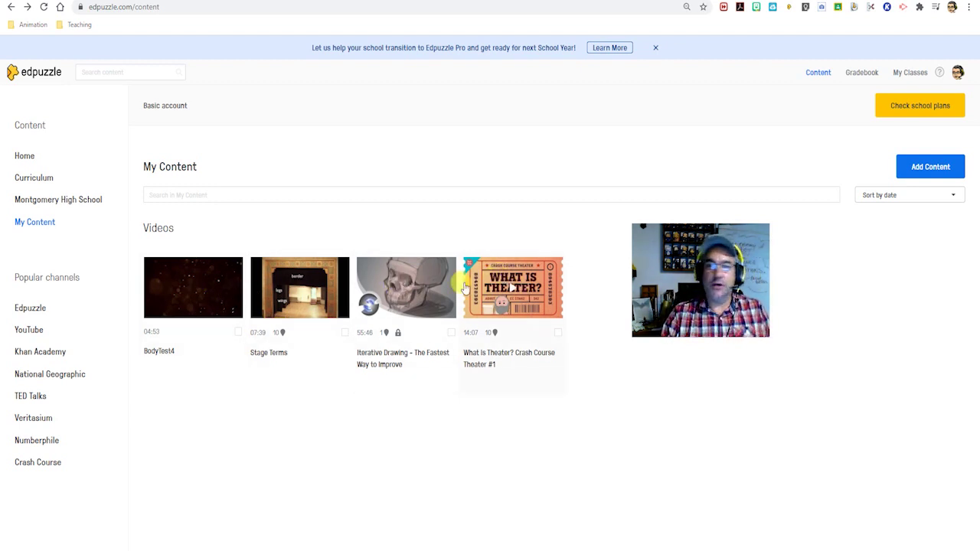
Open the uploaded BodyTest4 video from My Content in Edpuzzle for editing
{"action": "left_click", "coordinate": [213, 295]}
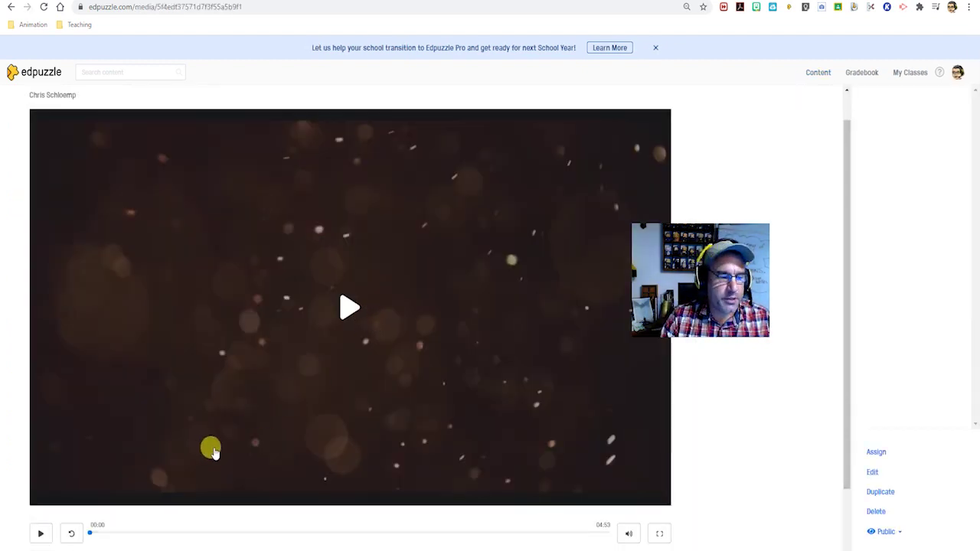
{"action": "left_click", "coordinate": [877, 473]}
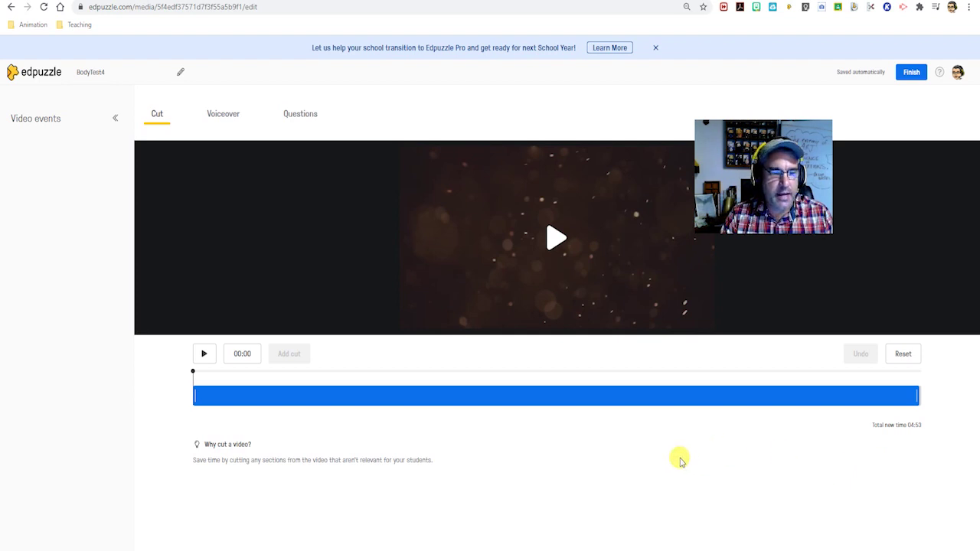
{"action": "left_click_drag", "start_coordinate": [681, 460], "coordinate": [548, 447]}
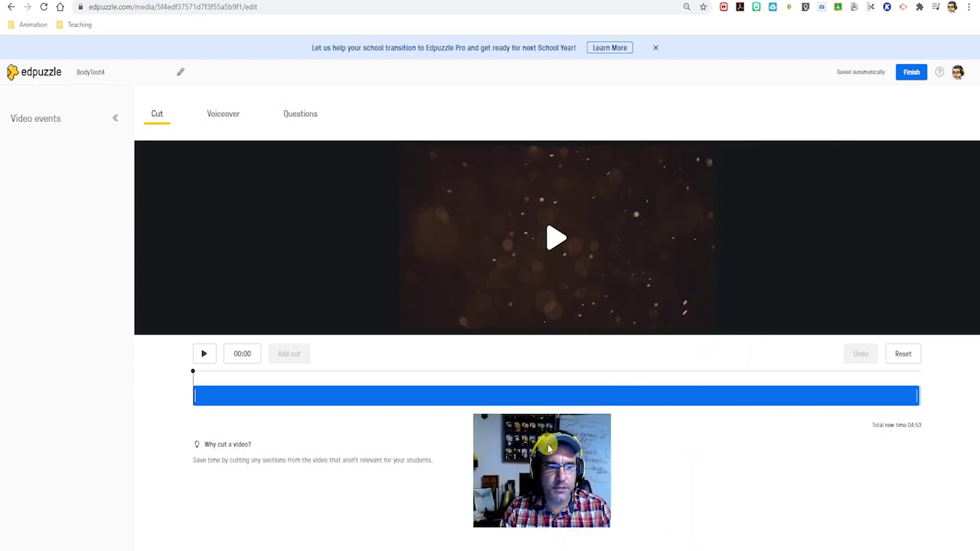
Add a multiple-choice question at 02:26 in the video asking "What is this body position called?"
{"action": "left_click", "coordinate": [204, 355]}
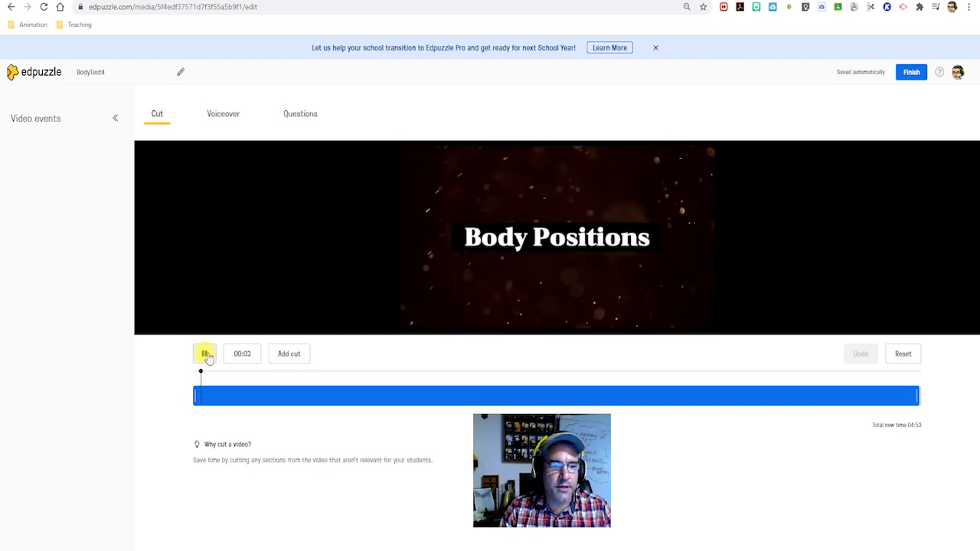
{"action": "left_click", "coordinate": [206, 354]}
{"action": "left_click_drag", "start_coordinate": [203, 371], "coordinate": [265, 381]}
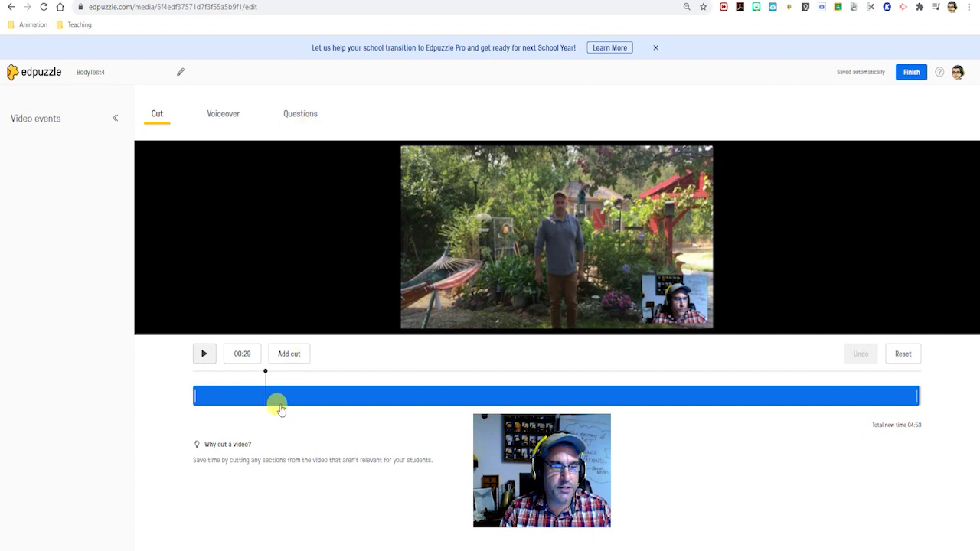
{"action": "left_click_drag", "start_coordinate": [265, 375], "coordinate": [557, 374]}
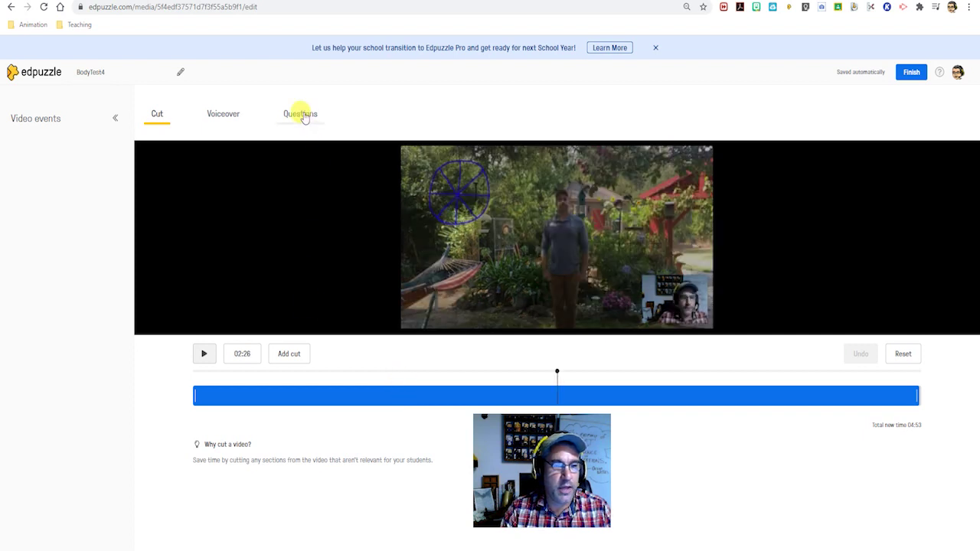
{"action": "left_click", "coordinate": [304, 115]}
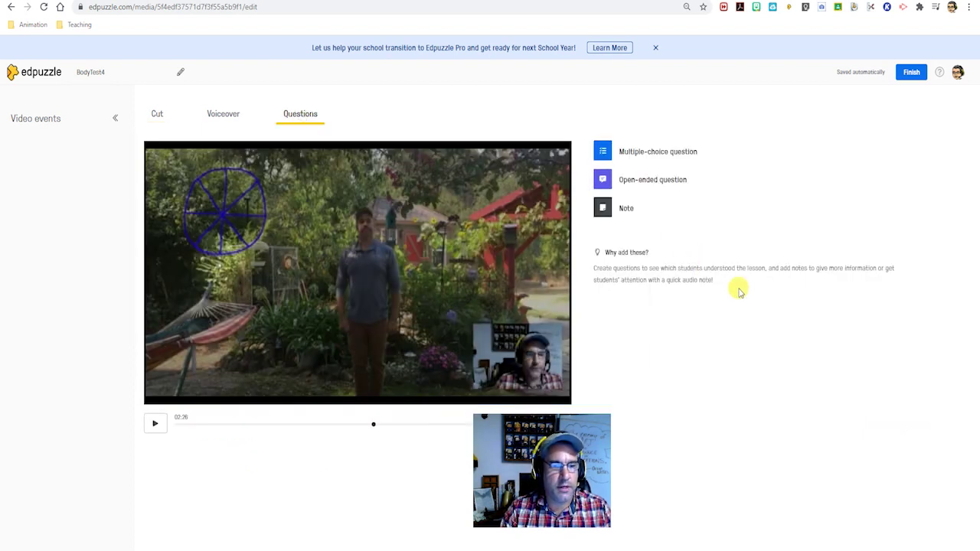
{"action": "left_click", "coordinate": [665, 153]}
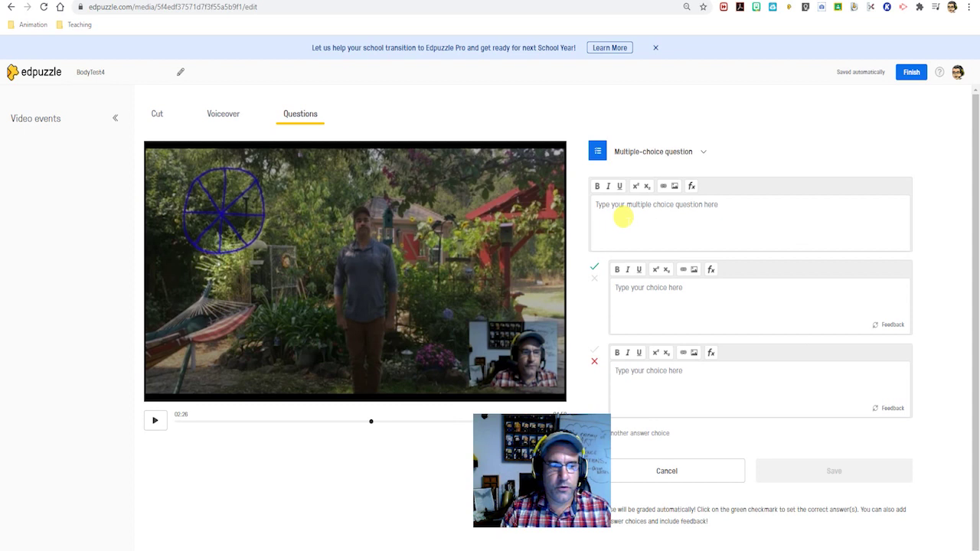
{"action": "left_click", "coordinate": [608, 204]}
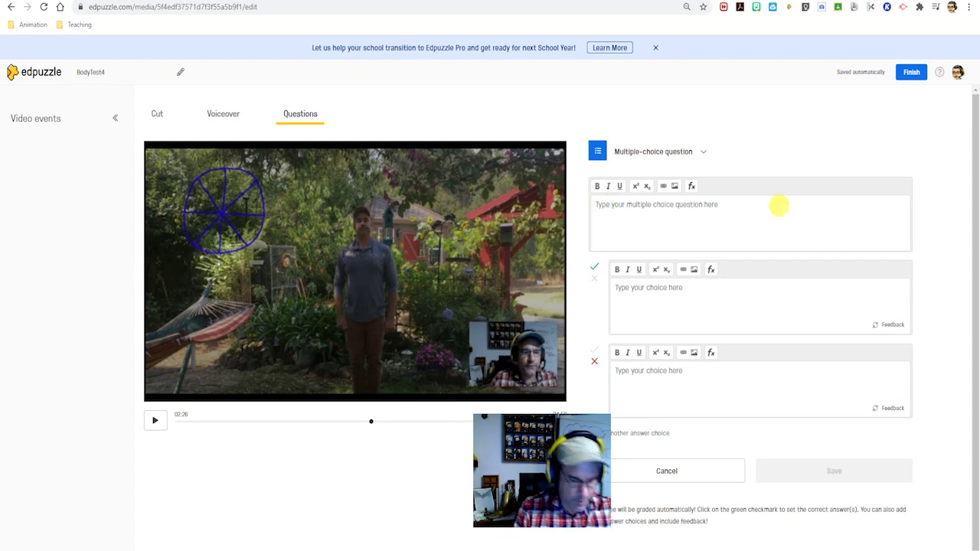
{"action": "type", "text": "What is this body position called?"}
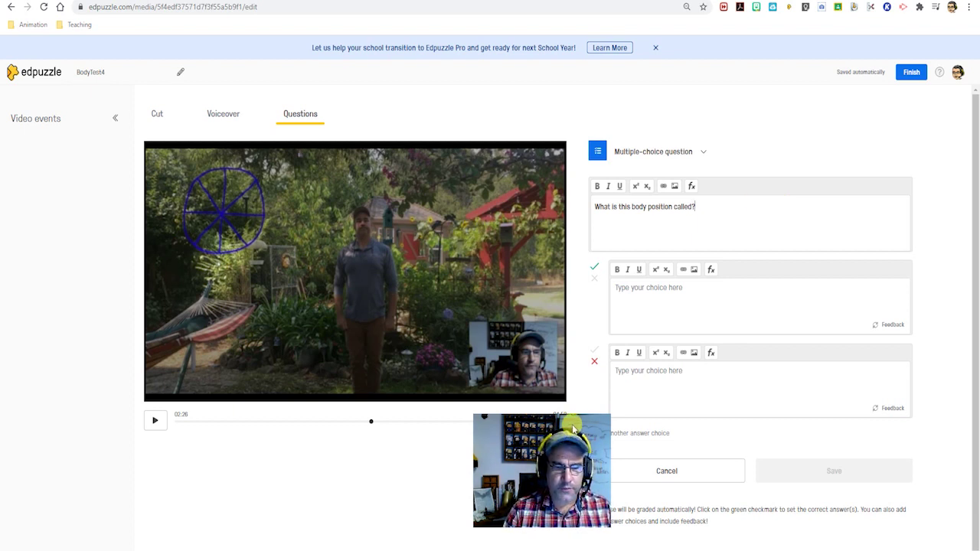
Add two more answer choices to the question and enter "Full front" as the correct first choice
{"action": "left_click", "coordinate": [651, 432]}
{"action": "left_click", "coordinate": [646, 516]}
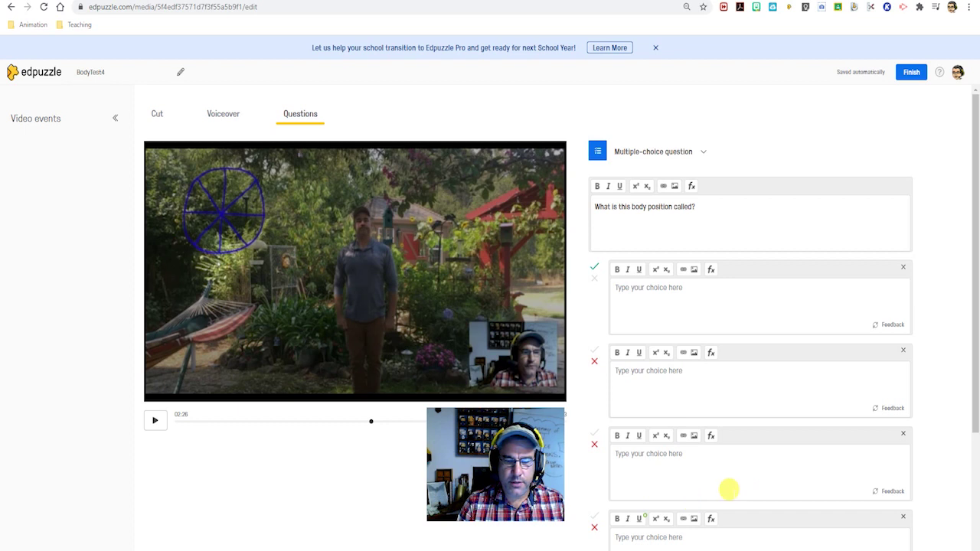
{"action": "scroll", "coordinate": [756, 367], "scroll_direction": "down", "scroll_amount": 1}
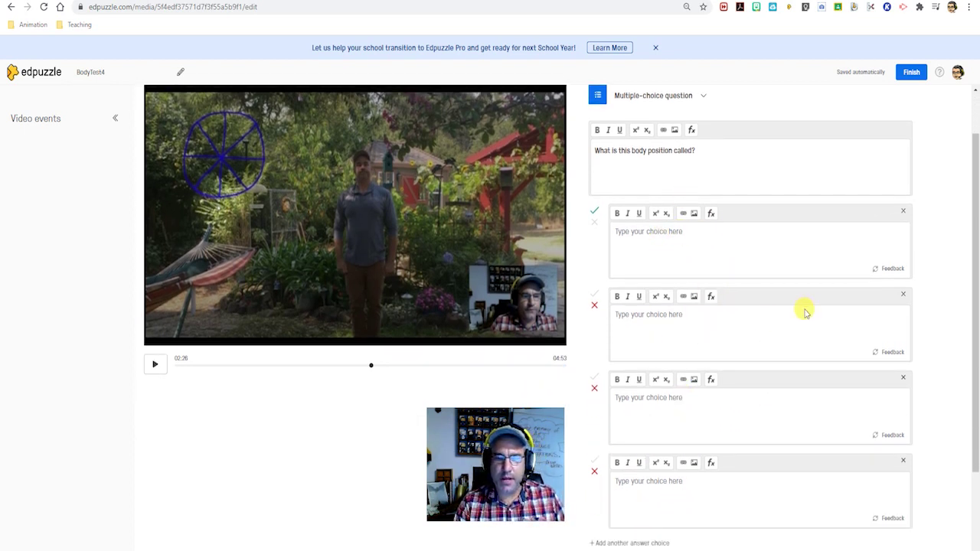
{"action": "left_click", "coordinate": [596, 210]}
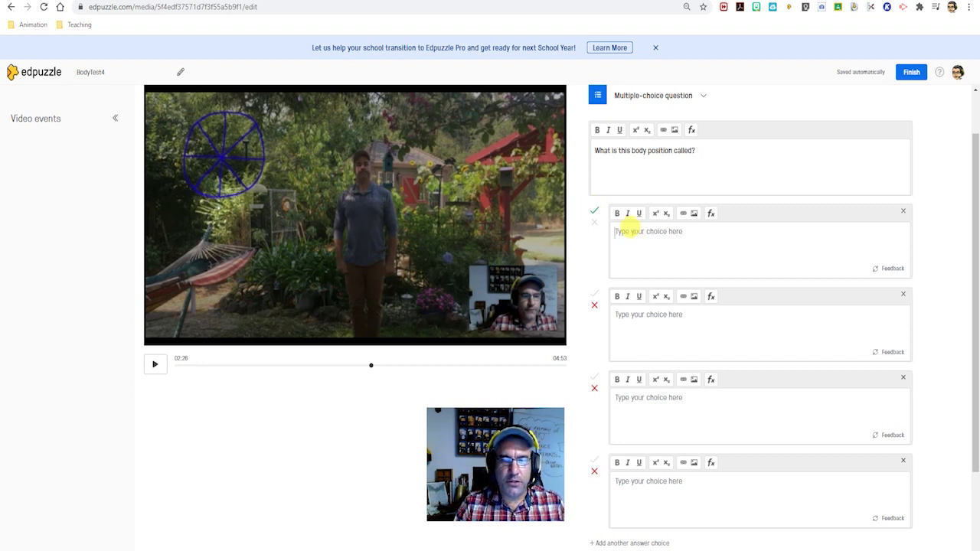
{"action": "left_click", "coordinate": [721, 233]}
{"action": "type", "text": "Full front"}
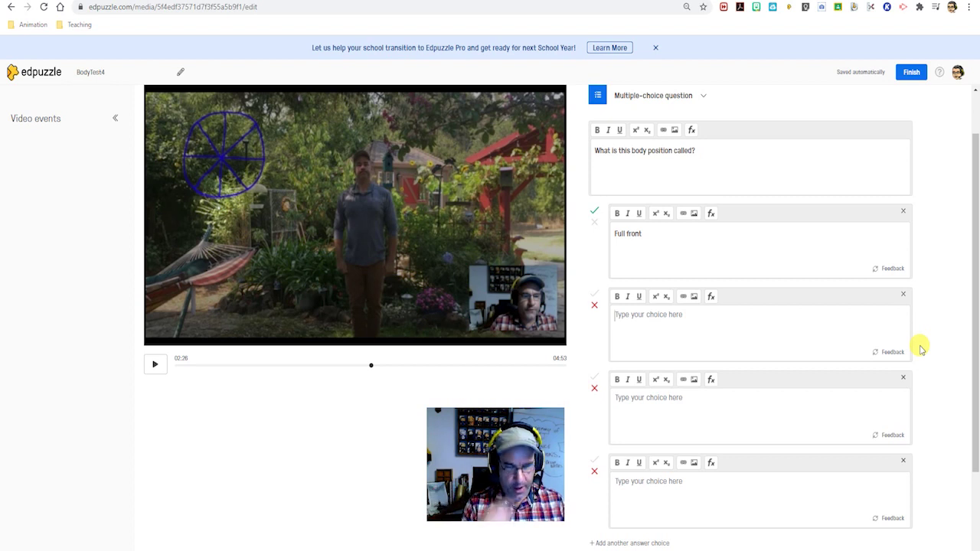
Enter the wrong answers "Facing forward", "Standing at attention" and "Scarecrow", and save the question
{"action": "type", "text": "Facing forward"}
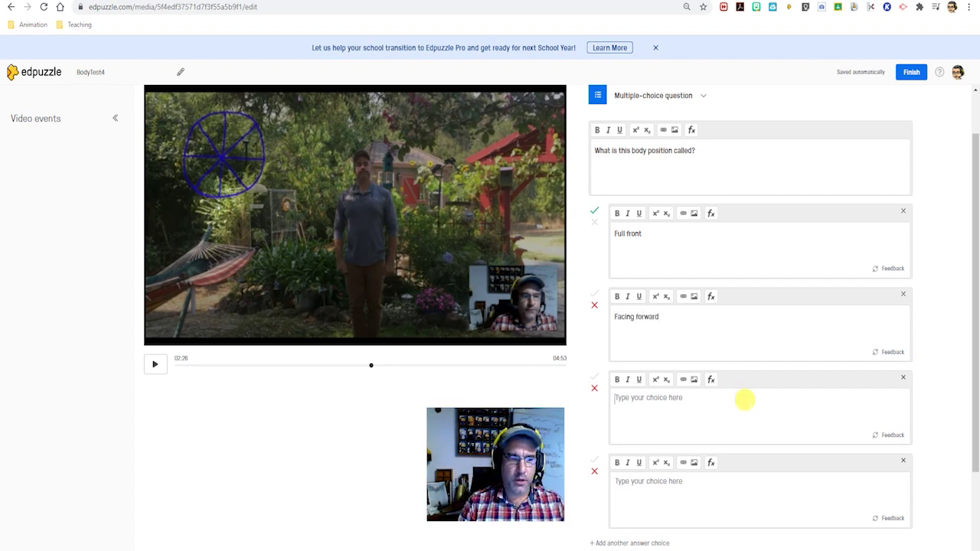
{"action": "left_click", "coordinate": [745, 399]}
{"action": "type", "text": "Standing at attention"}
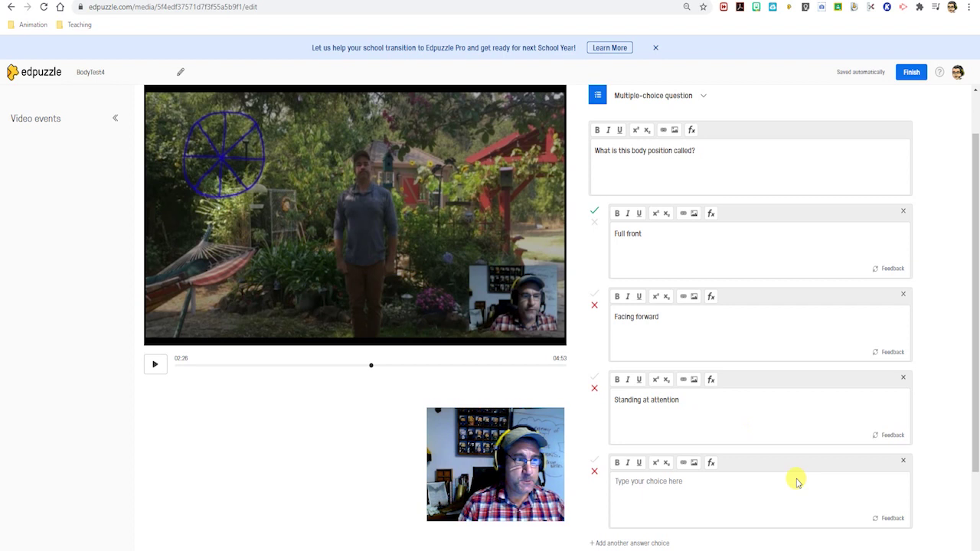
{"action": "left_click", "coordinate": [619, 480]}
{"action": "type", "text": "Scarecrow"}
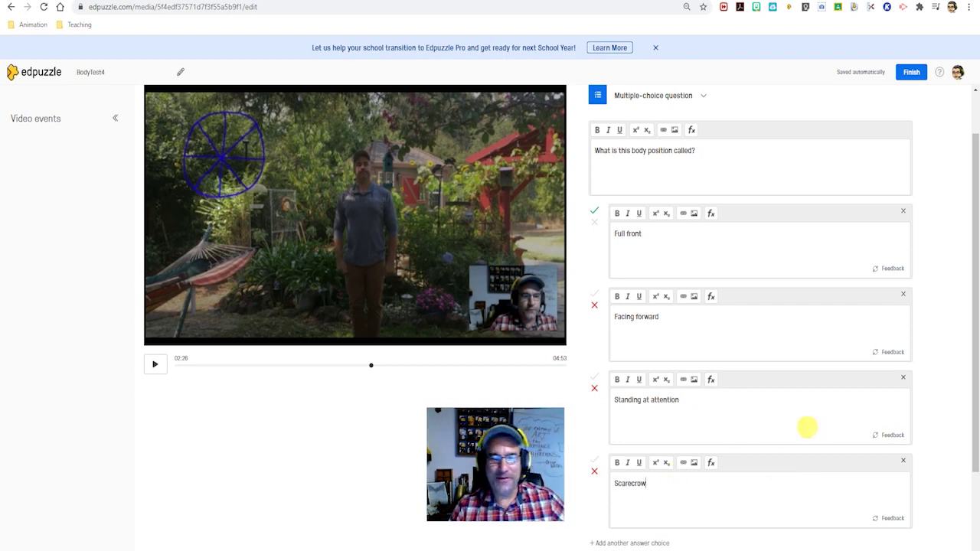
{"action": "scroll", "coordinate": [808, 429], "scroll_direction": "down", "scroll_amount": 3}
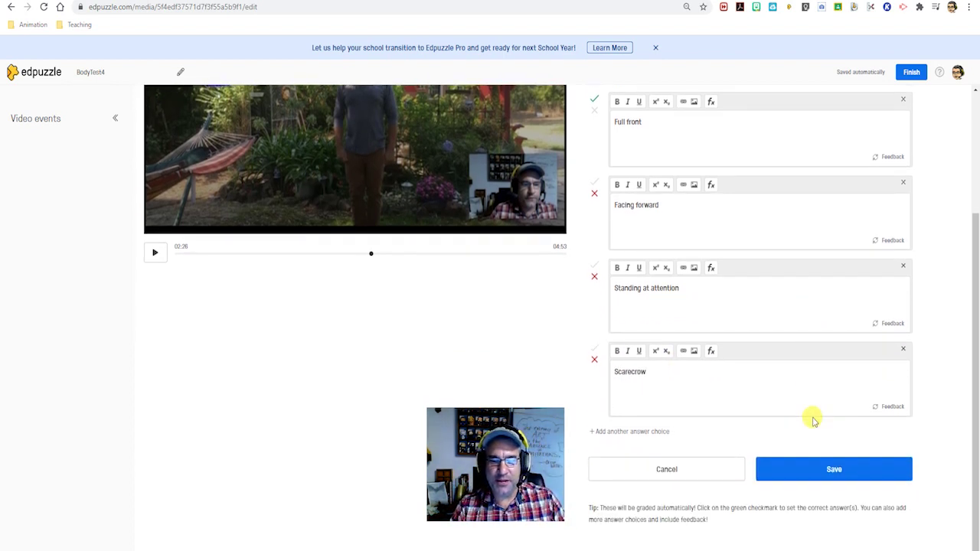
{"action": "left_click", "coordinate": [822, 471]}
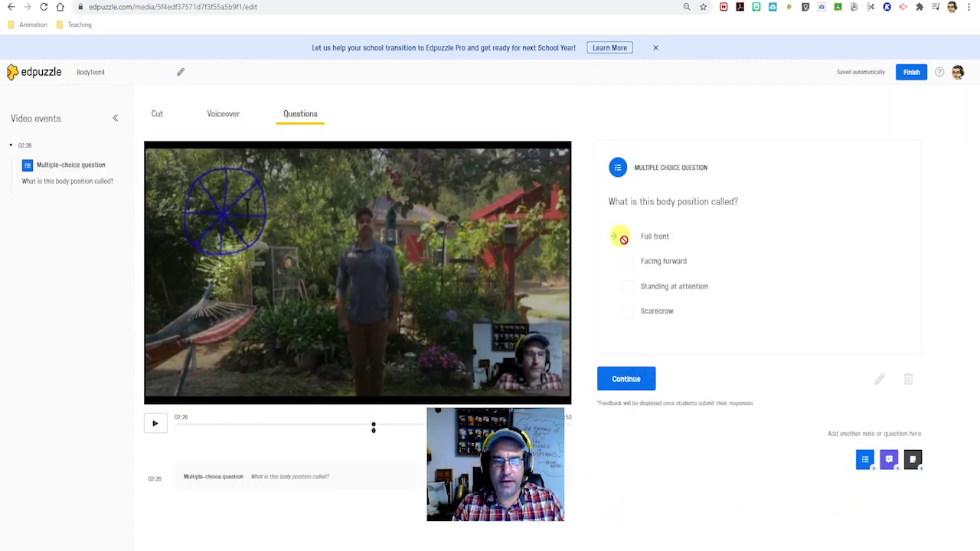
Move the multiple-choice question's marker to 02:24, check it, and play the video further on to 02:46
{"action": "left_click", "coordinate": [626, 380]}
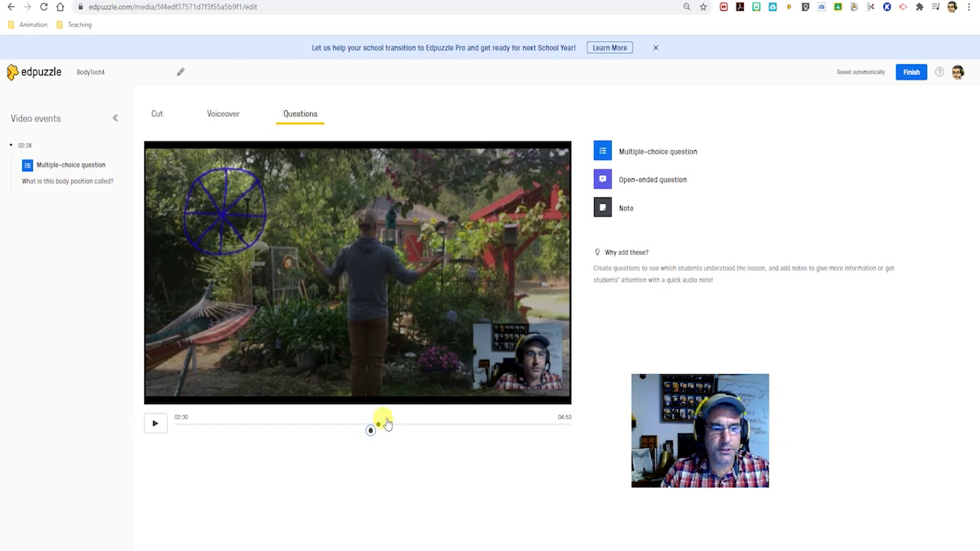
{"action": "left_click", "coordinate": [371, 428]}
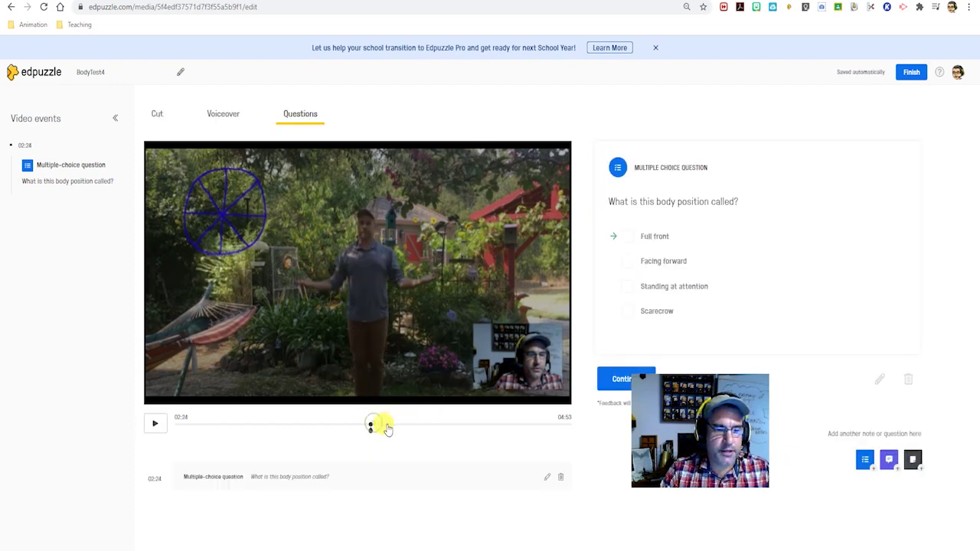
{"action": "left_click", "coordinate": [387, 426]}
{"action": "left_click", "coordinate": [396, 427]}
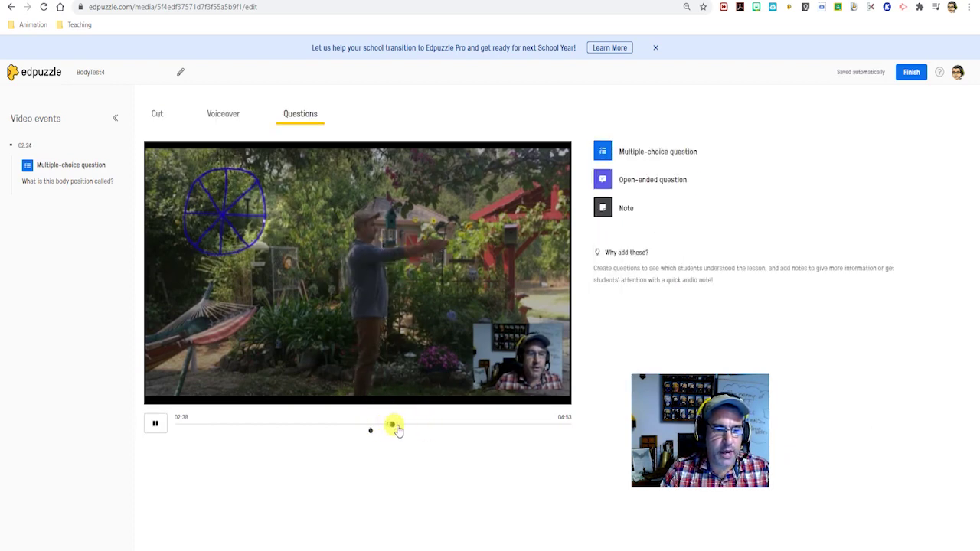
{"action": "left_click", "coordinate": [156, 423]}
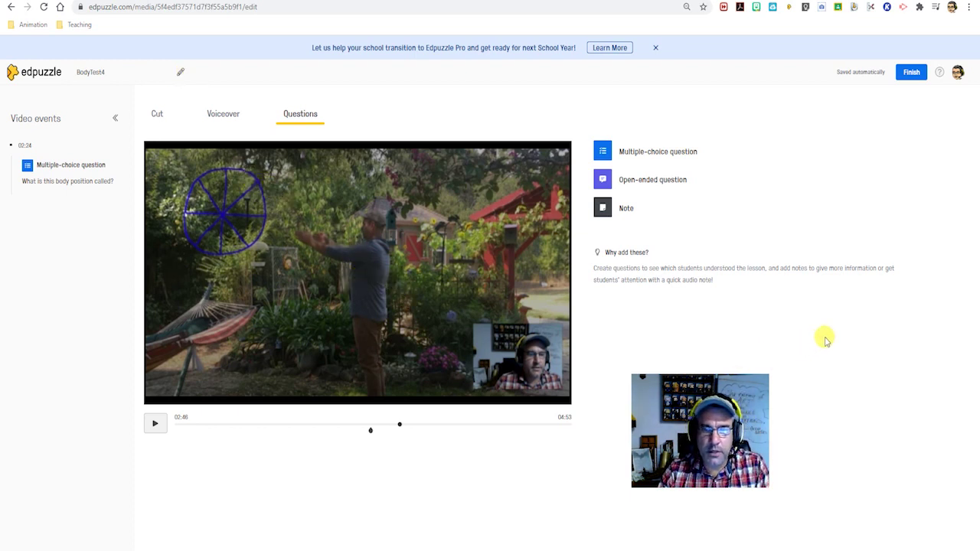
Finish editing the video and set its visibility to Private
{"action": "left_click", "coordinate": [912, 73]}
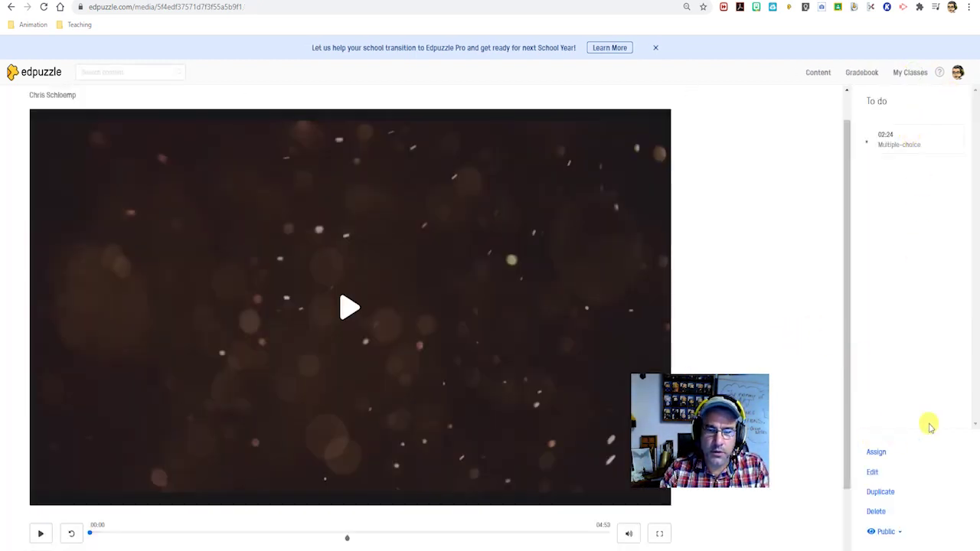
{"action": "left_click", "coordinate": [892, 533]}
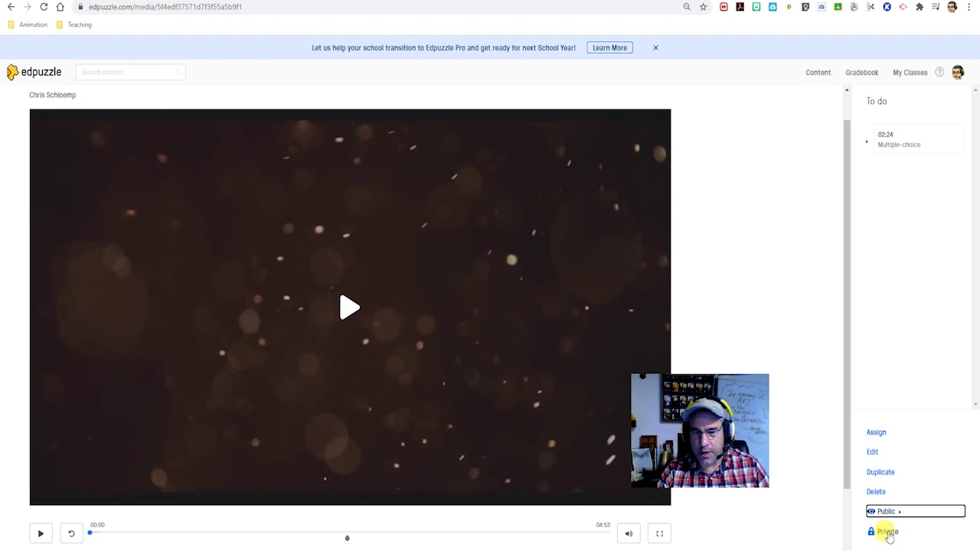
{"action": "left_click", "coordinate": [887, 532]}
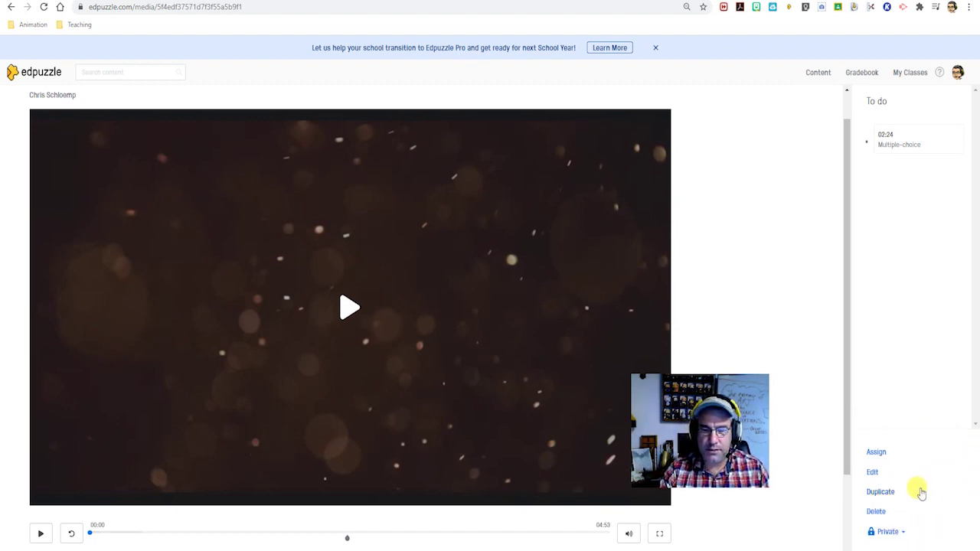